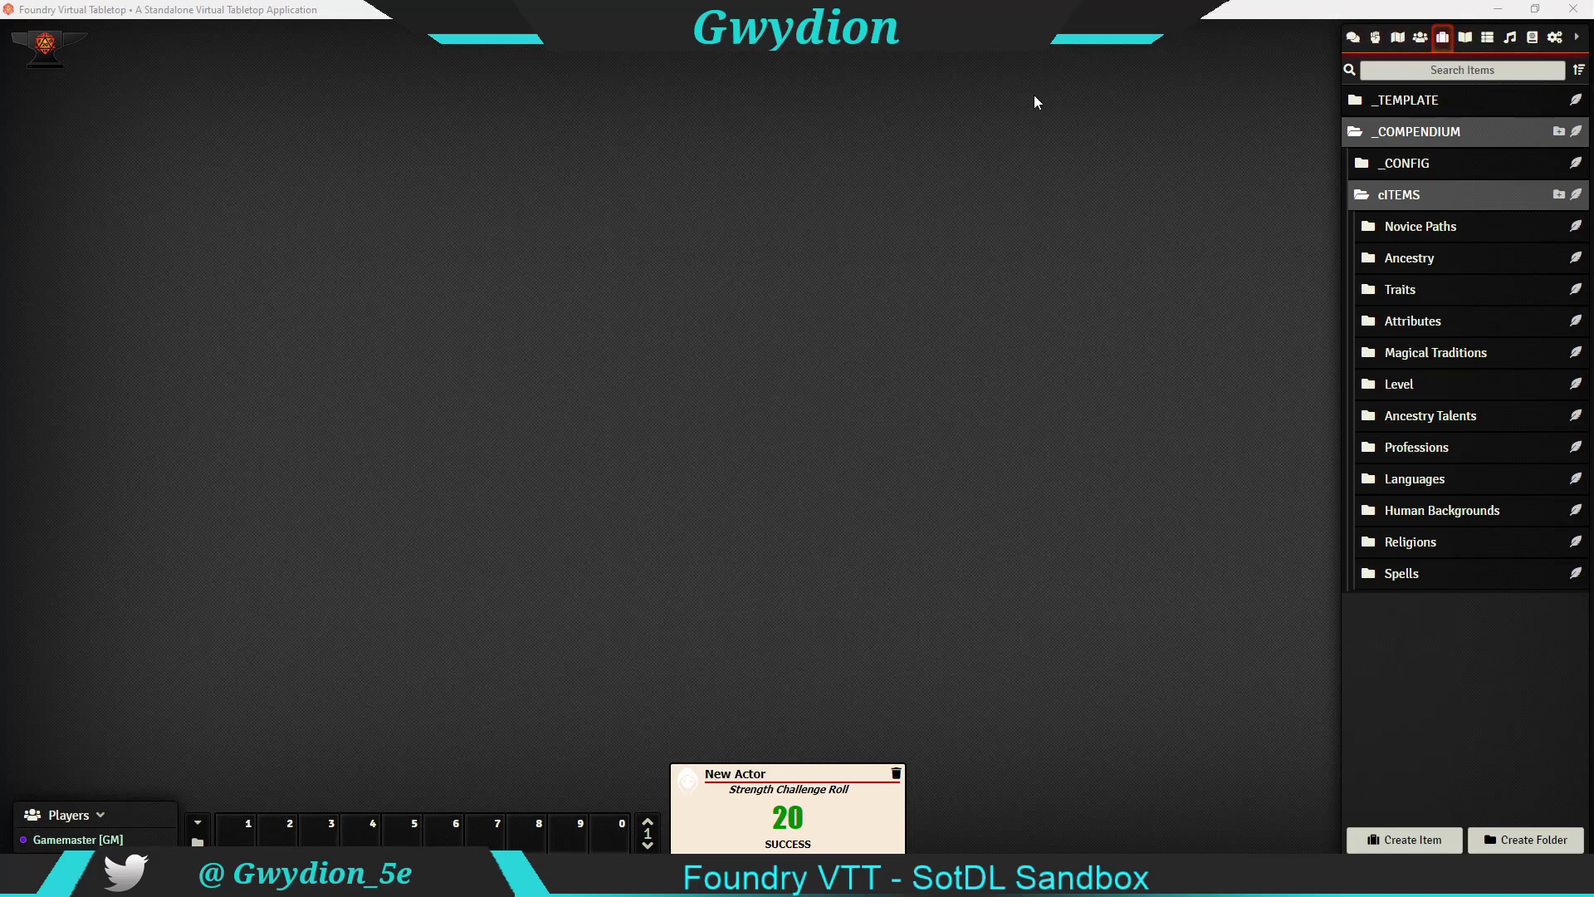
Delete the old New Actor from the Actors directory
click(1420, 37)
right_click(1412, 249)
click(1372, 277)
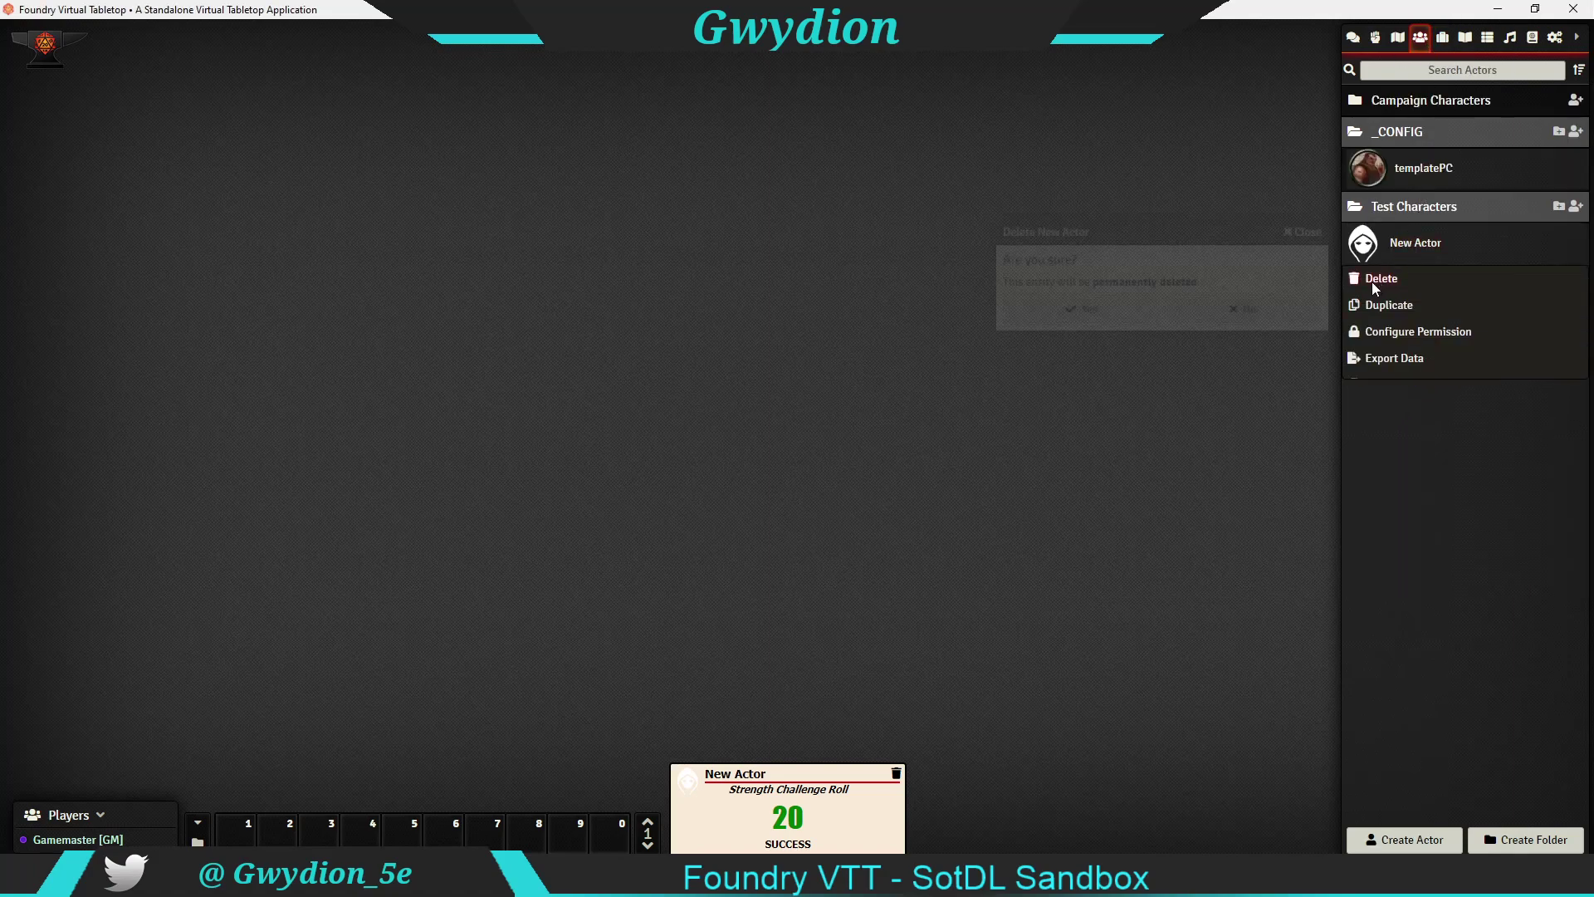
key(Return)
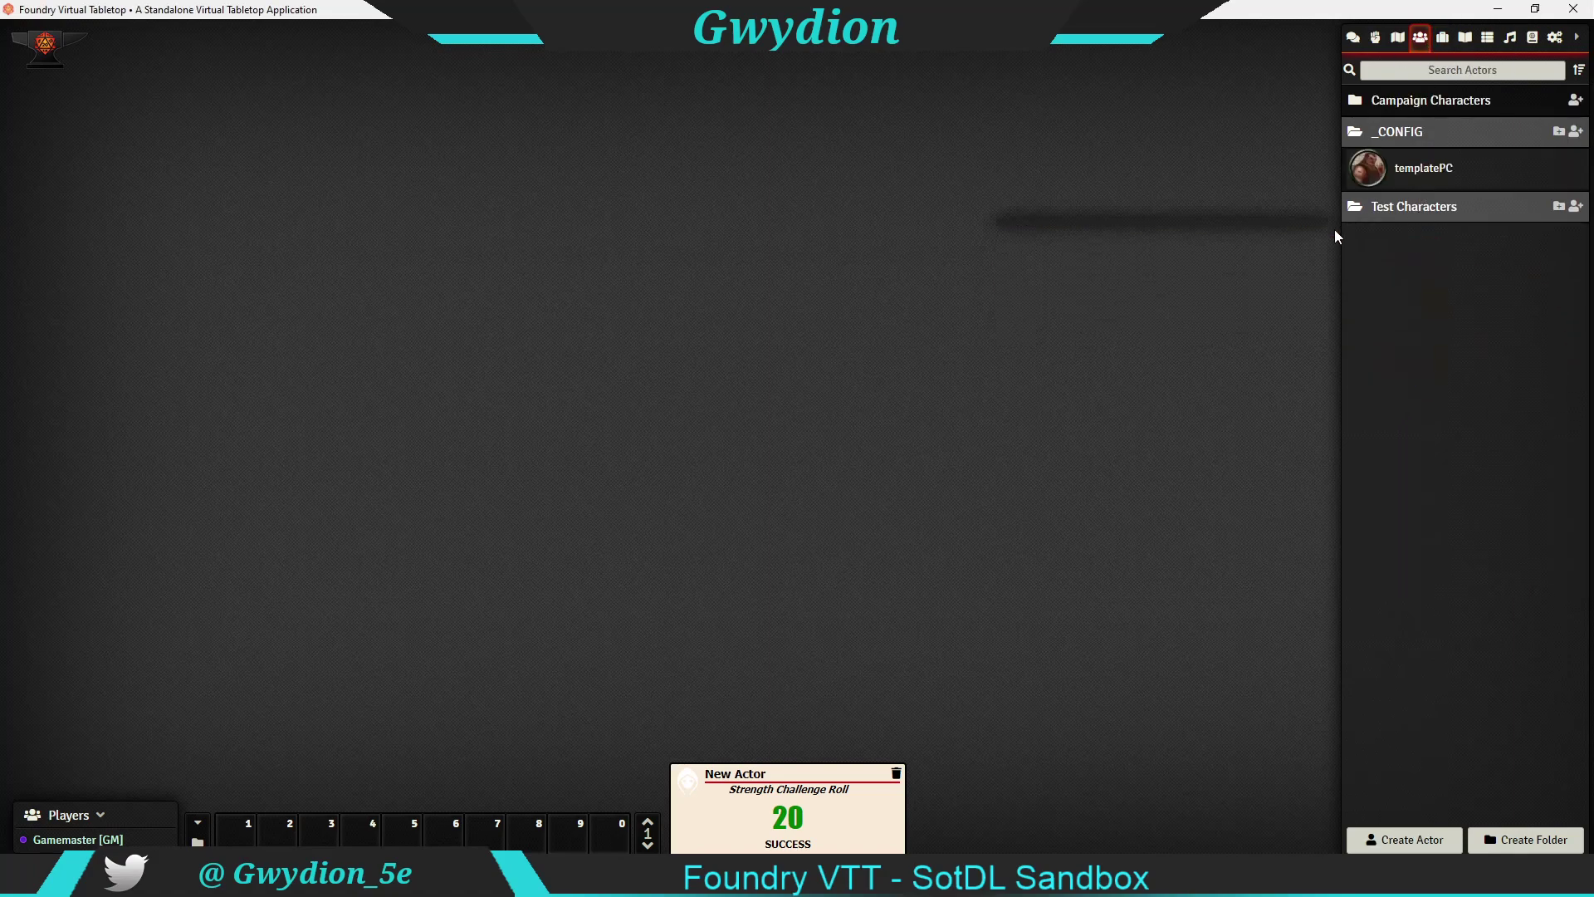
Create a new actor named Gwydion
click(1404, 840)
drag(732, 203, 254, 146)
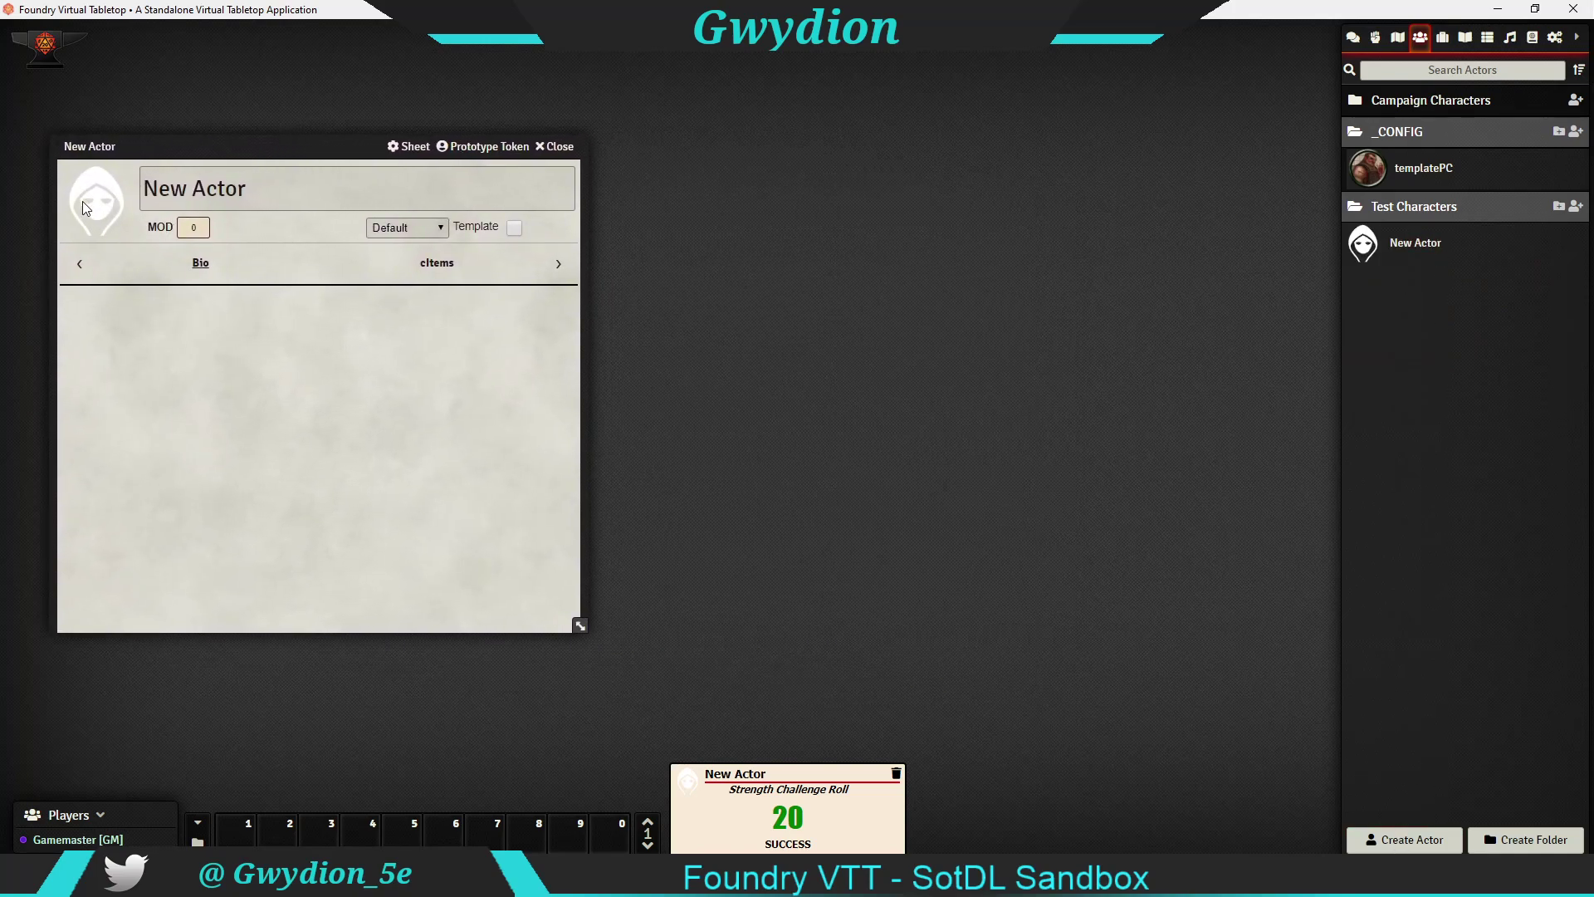
text(Gwydion)
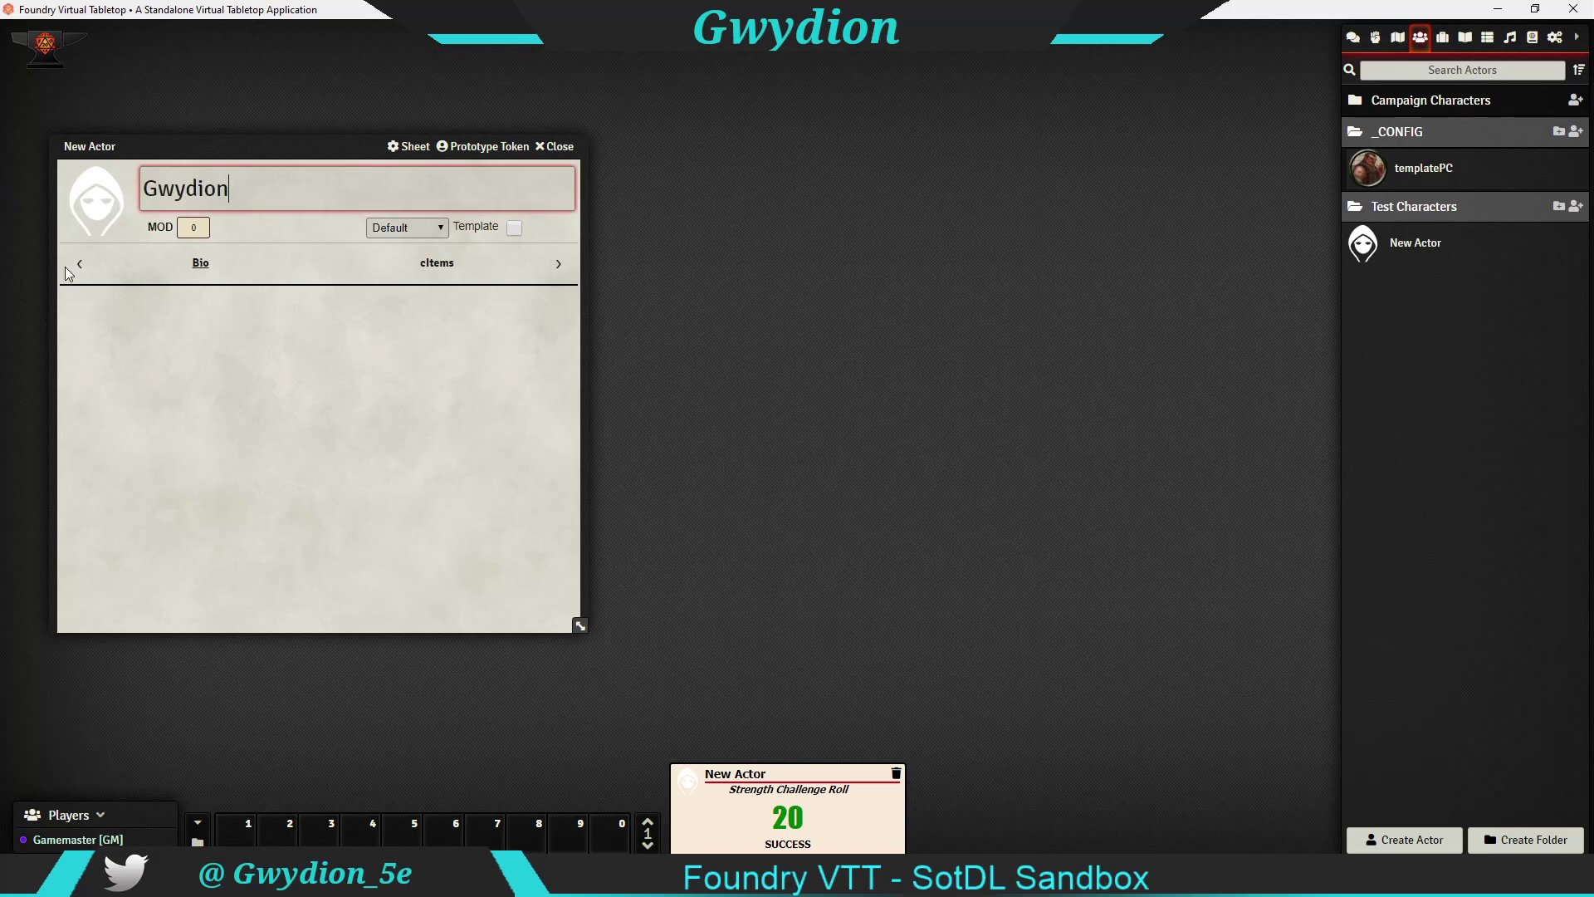
key(Tab)
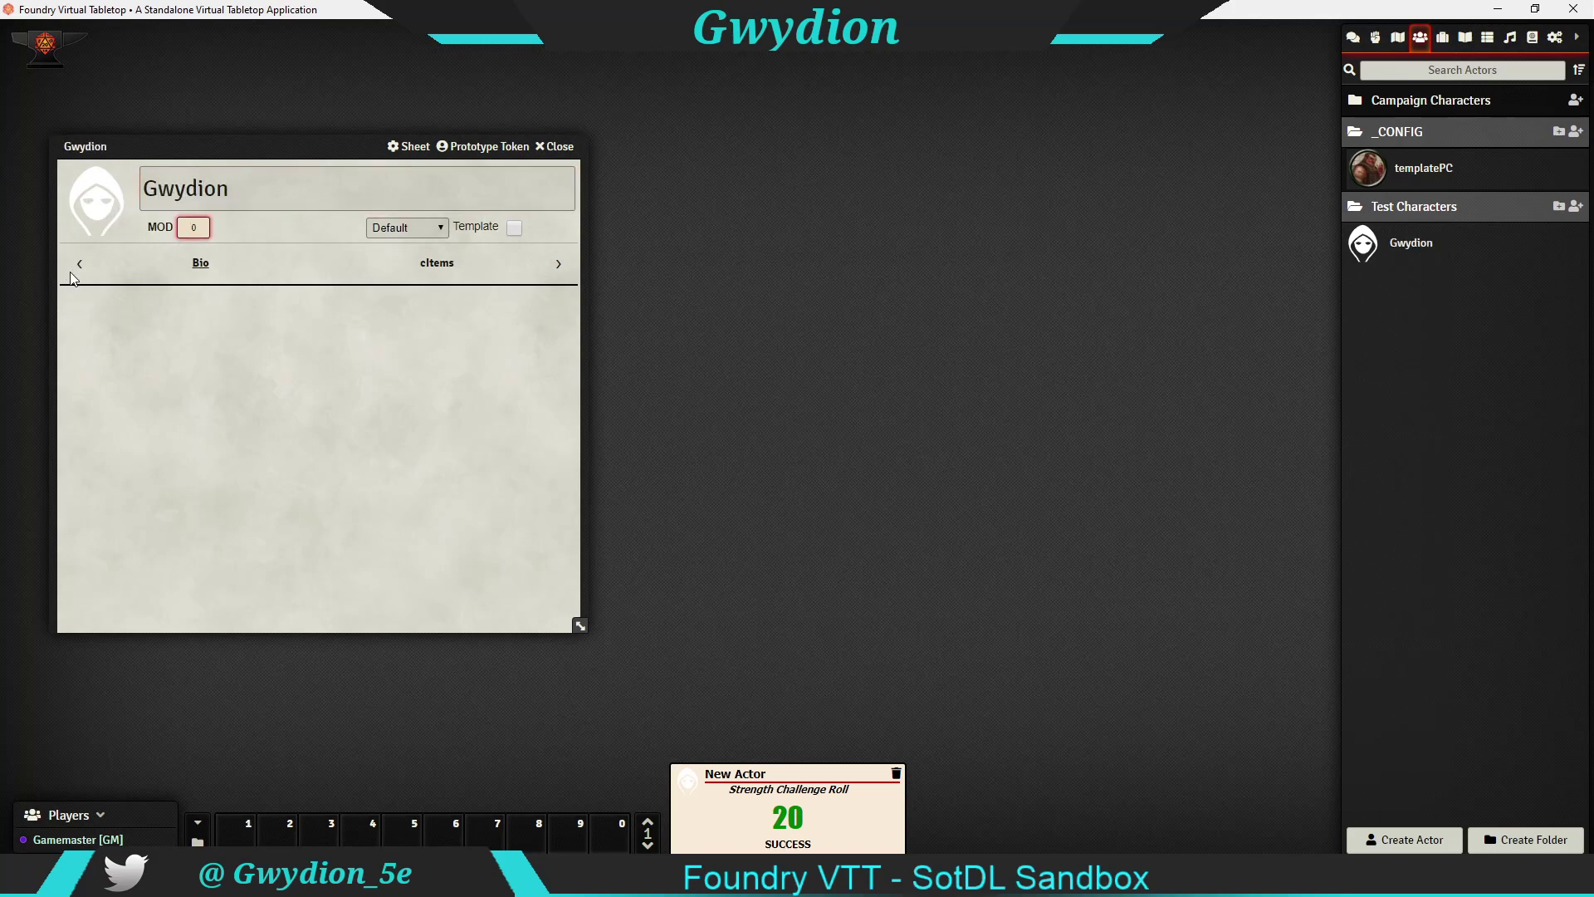
Set Gwydion's portrait to images/Butcher.png
click(100, 203)
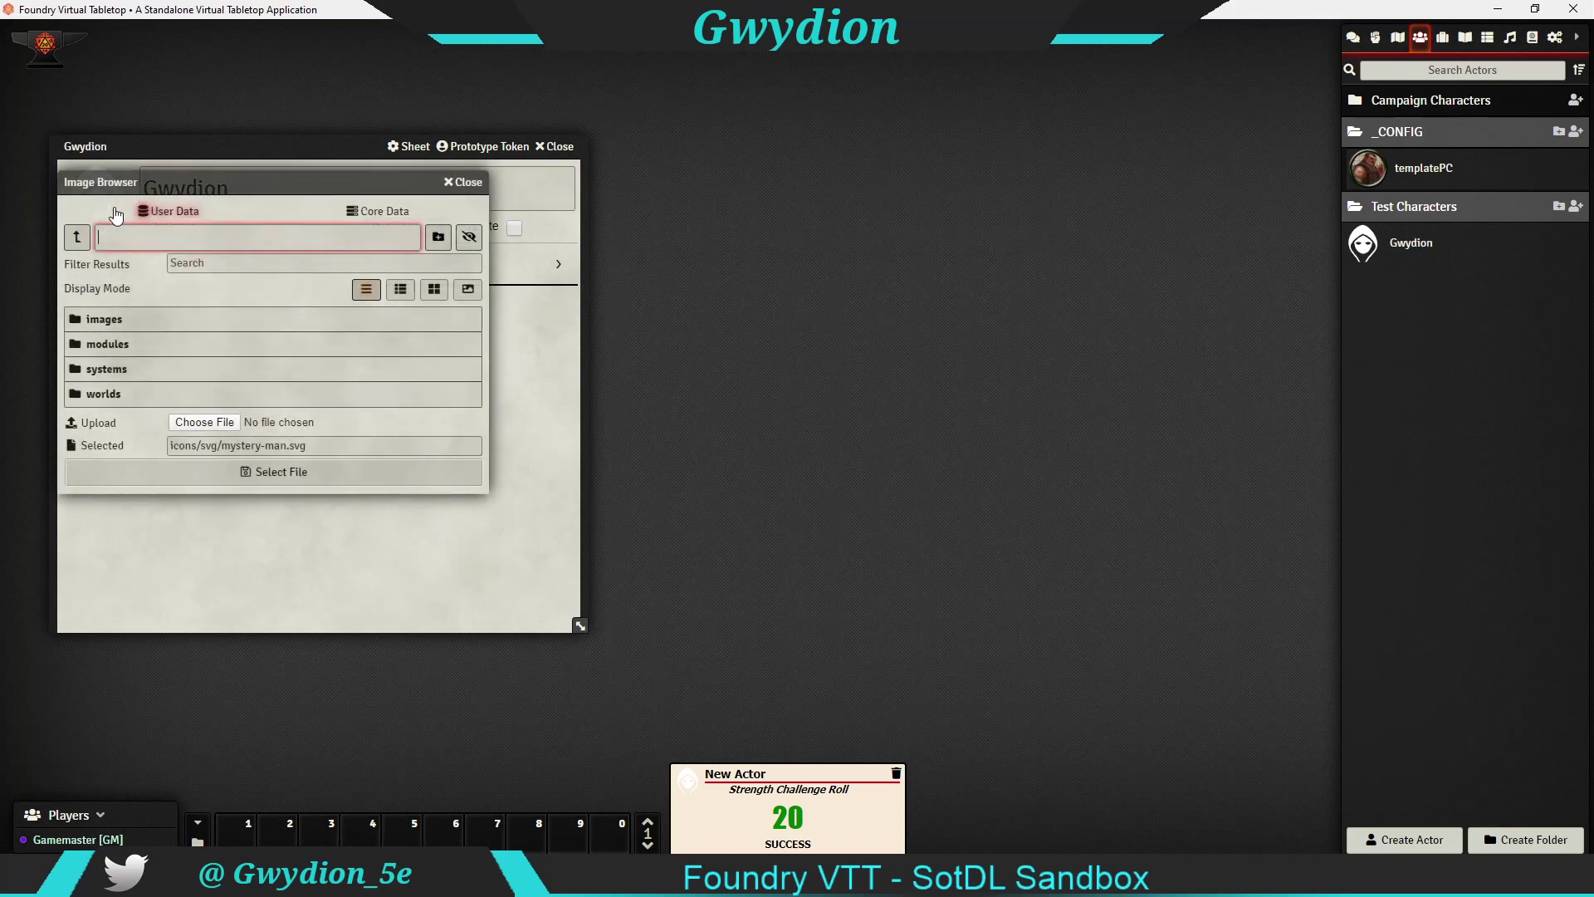
click(99, 328)
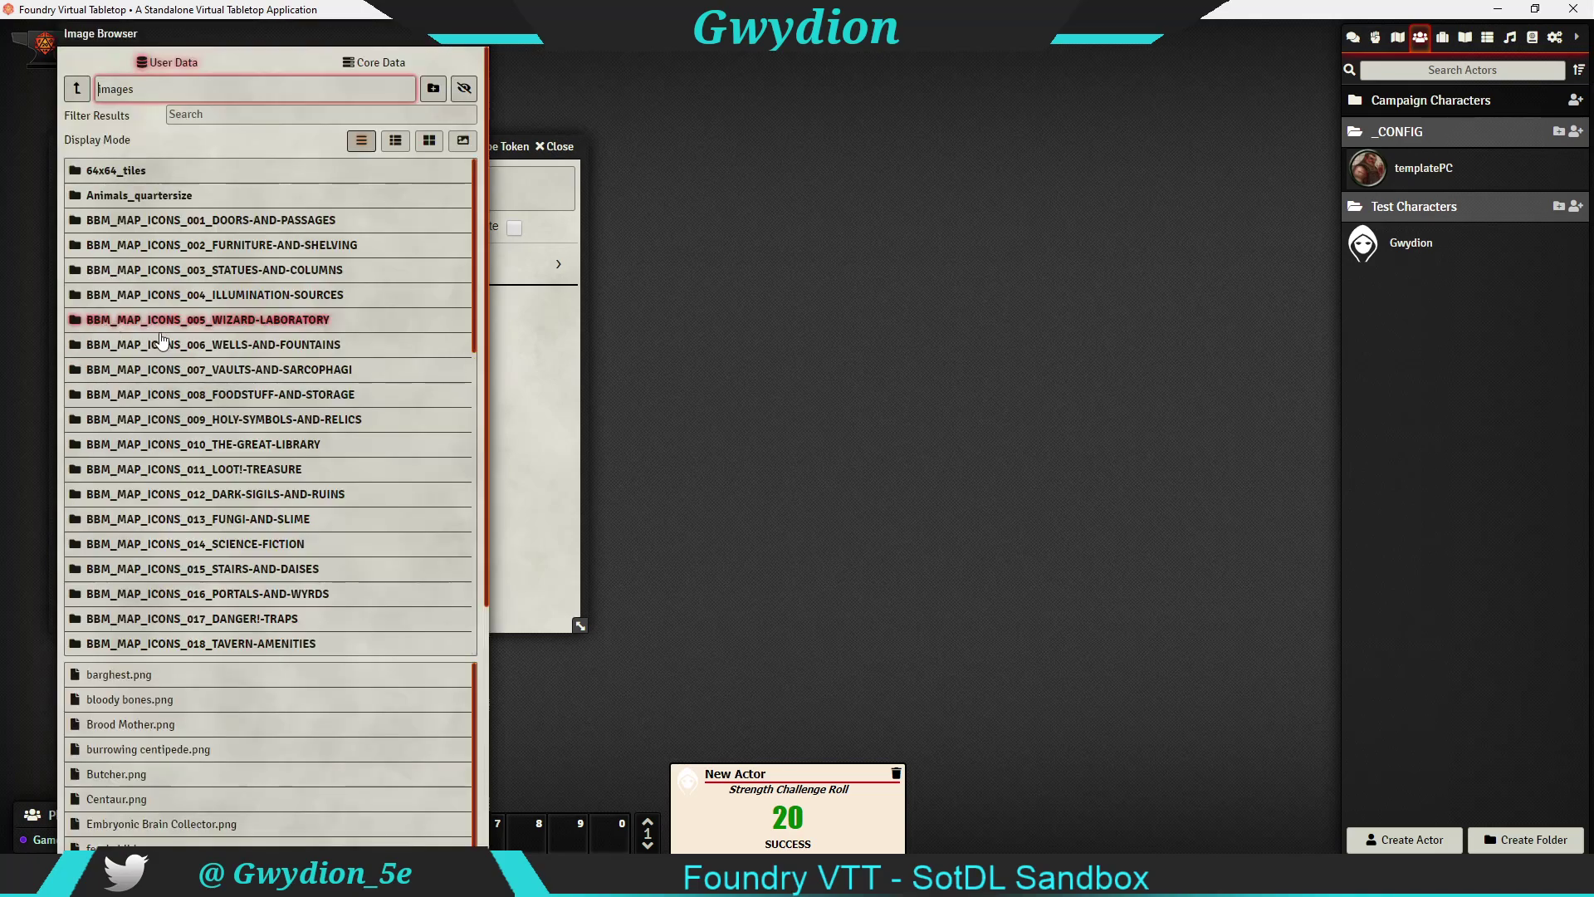
scroll(125, 374, down, 5)
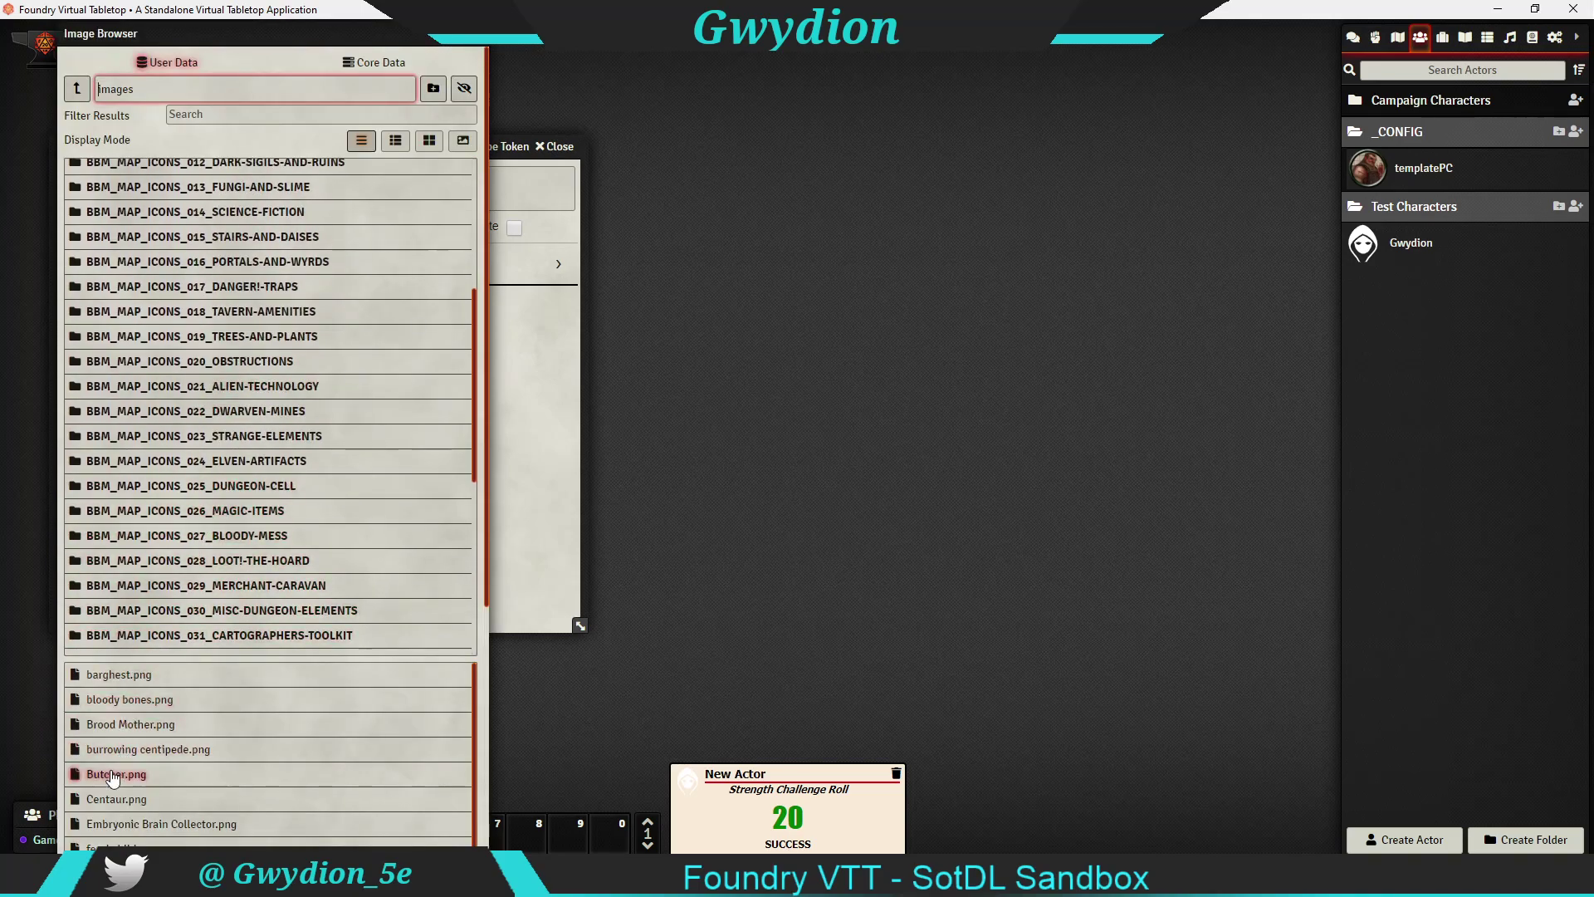
scroll(324, 731, down, 1)
scroll(326, 732, down, 5)
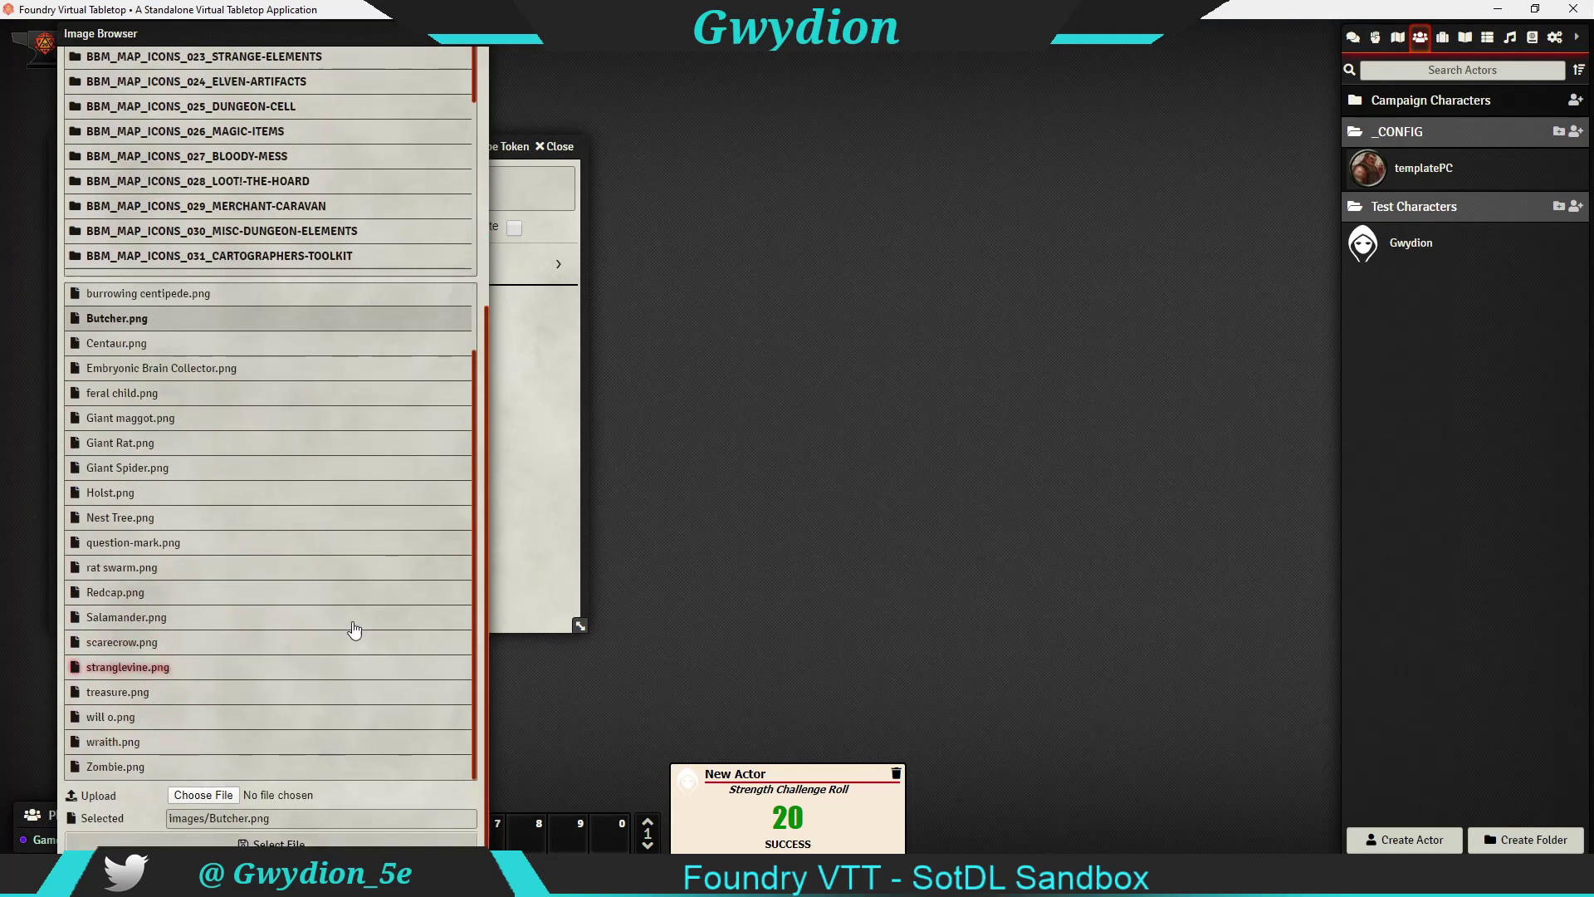
double_click(256, 318)
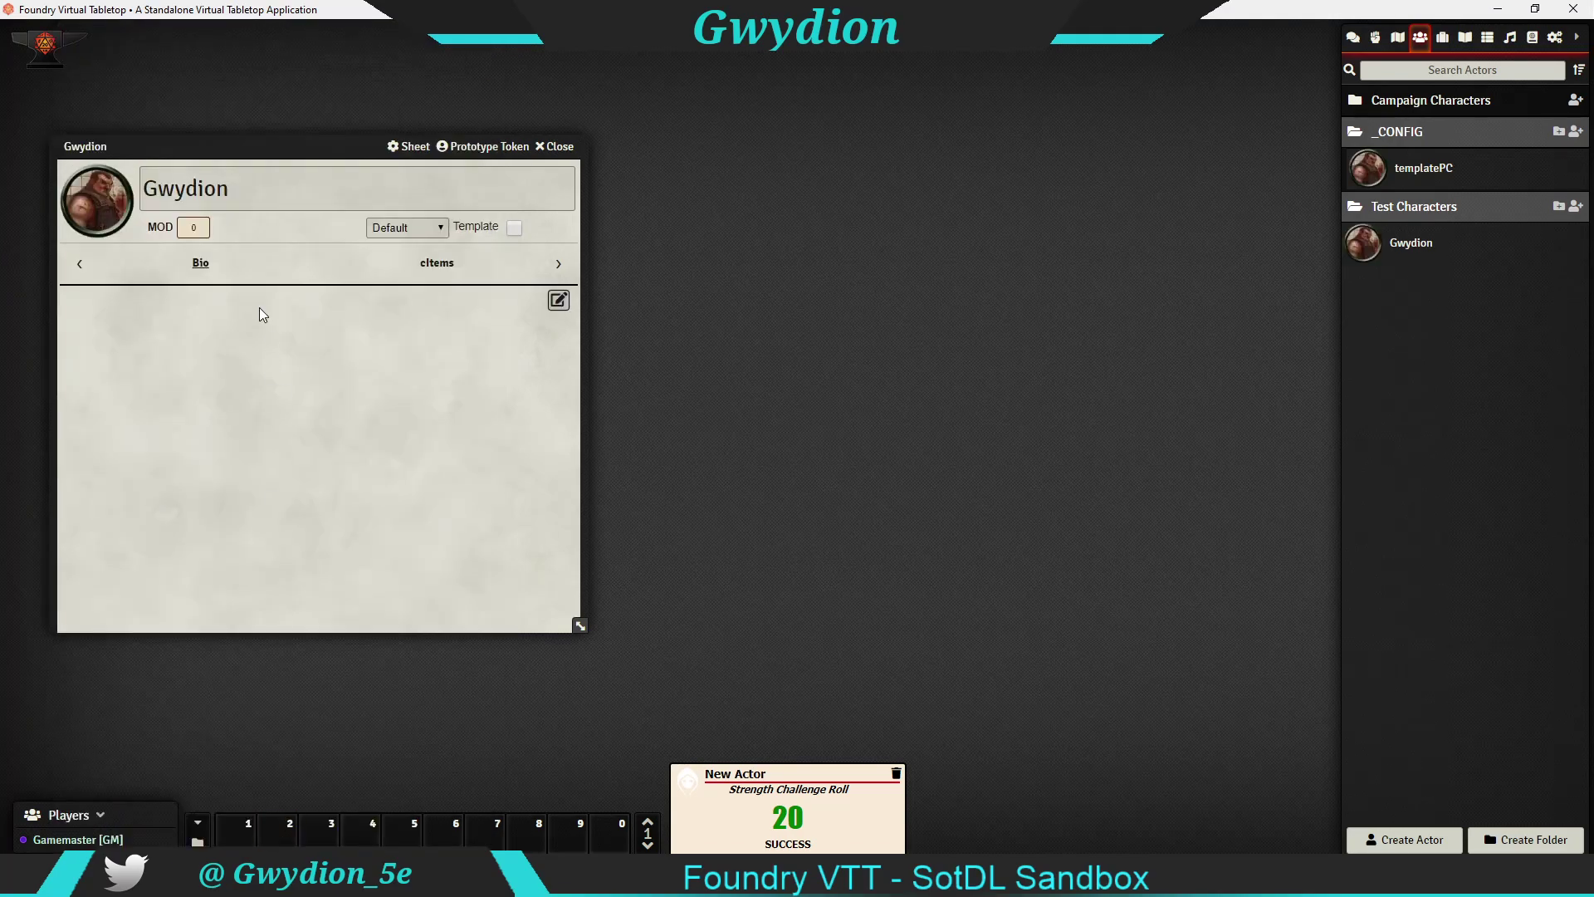
Switch Gwydion's sheet to the templatePC type and view its Main and Inventory sections
click(417, 228)
click(427, 258)
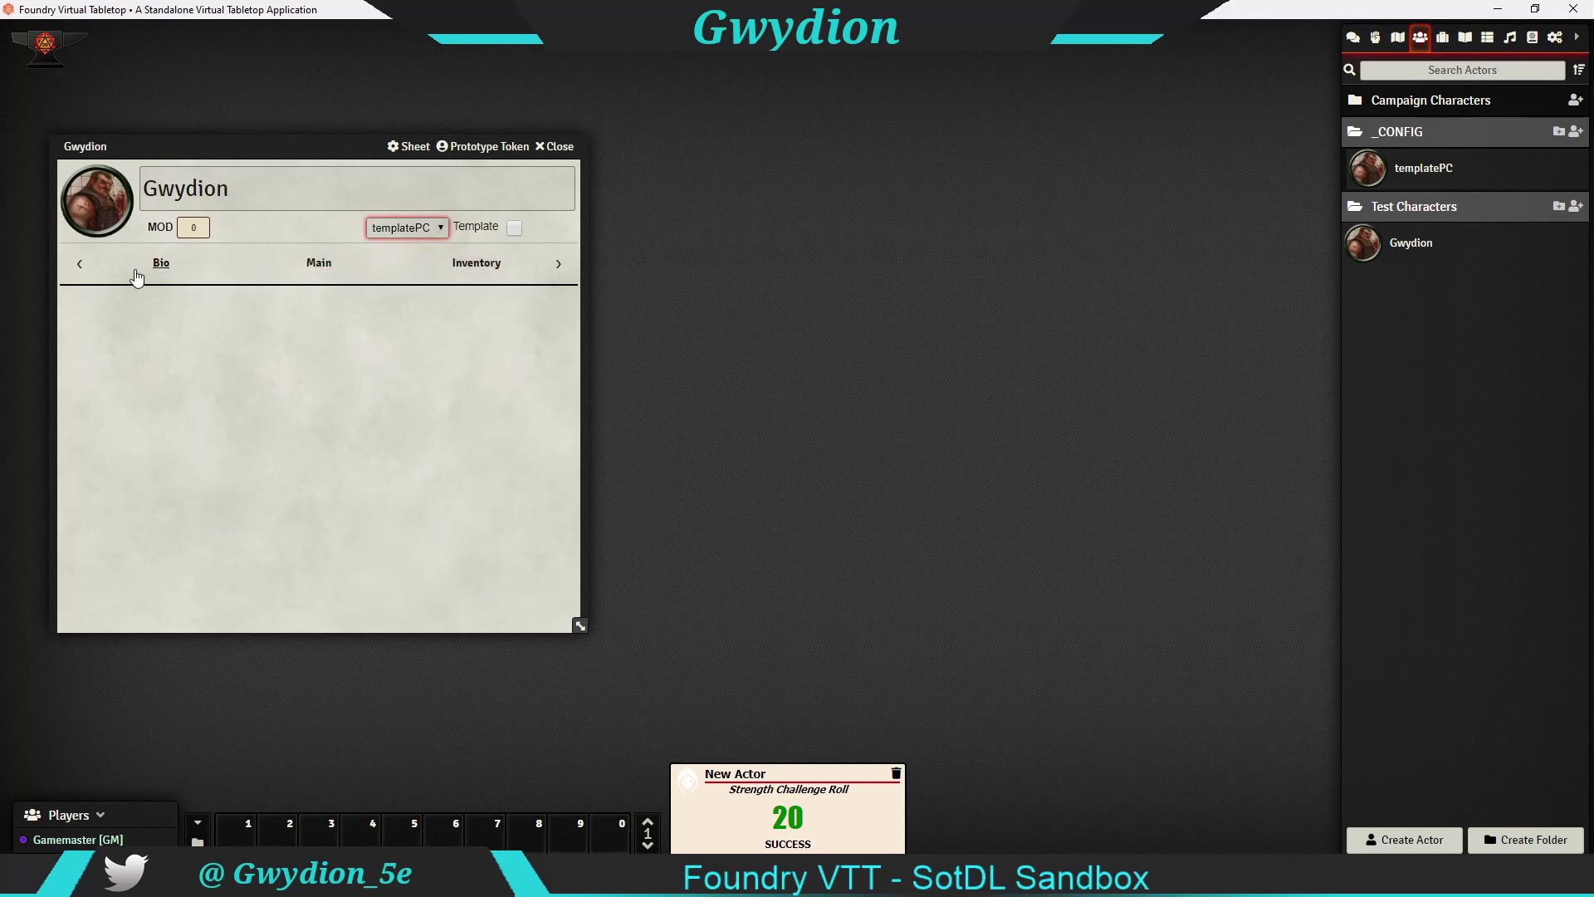
click(157, 261)
click(326, 264)
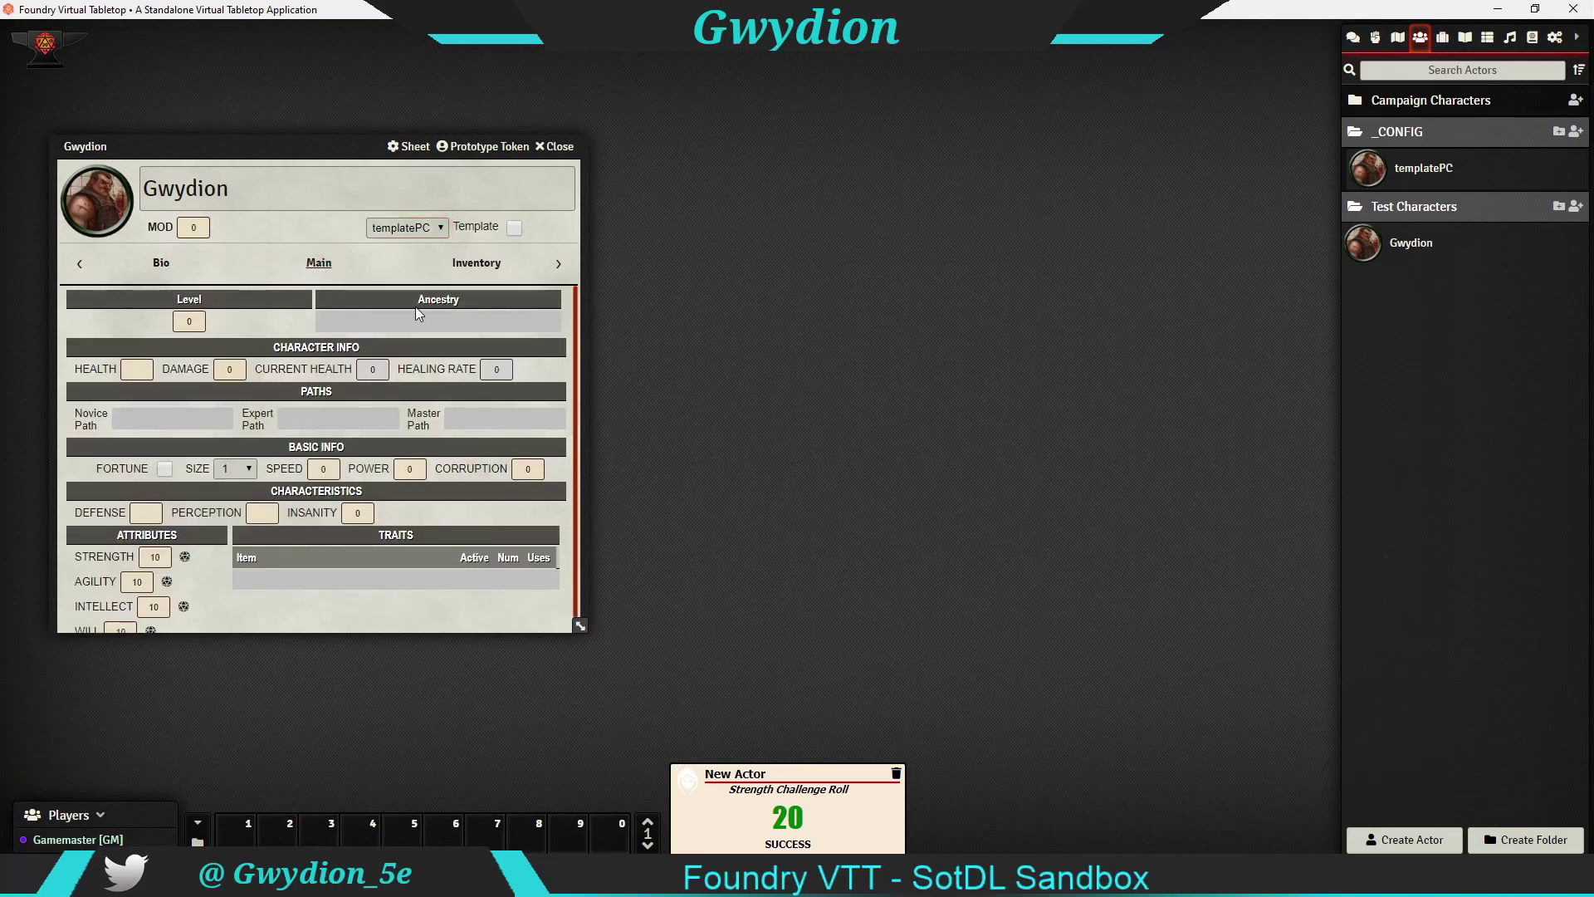
click(474, 266)
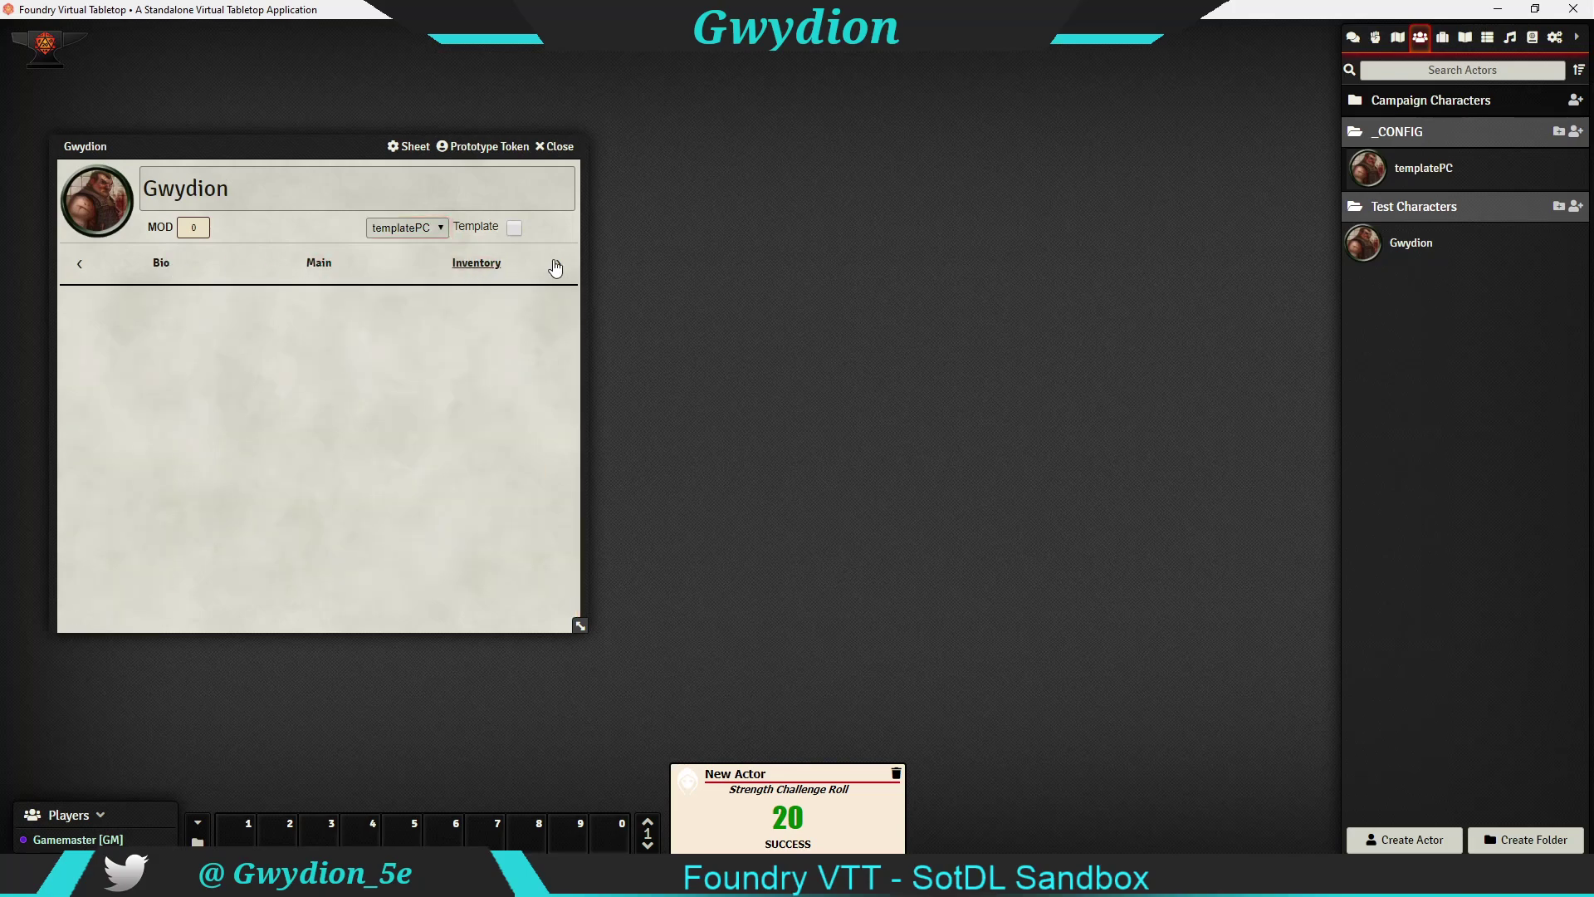
Show the Other section, then enlarge the sheet window and the Professions box
click(571, 264)
click(476, 263)
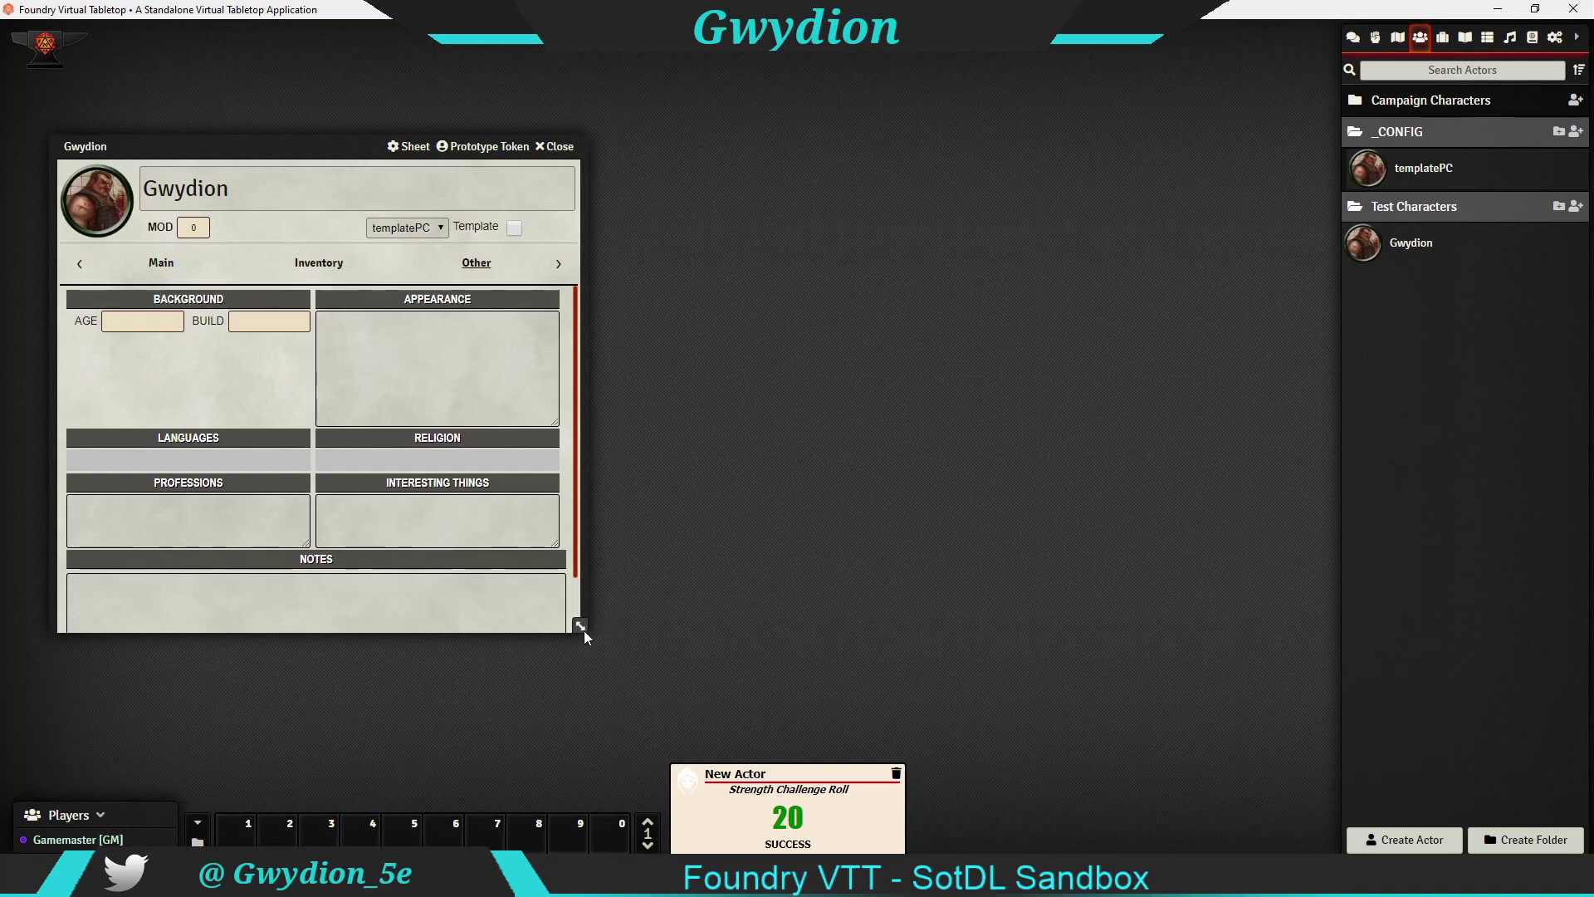
drag(581, 626, 562, 783)
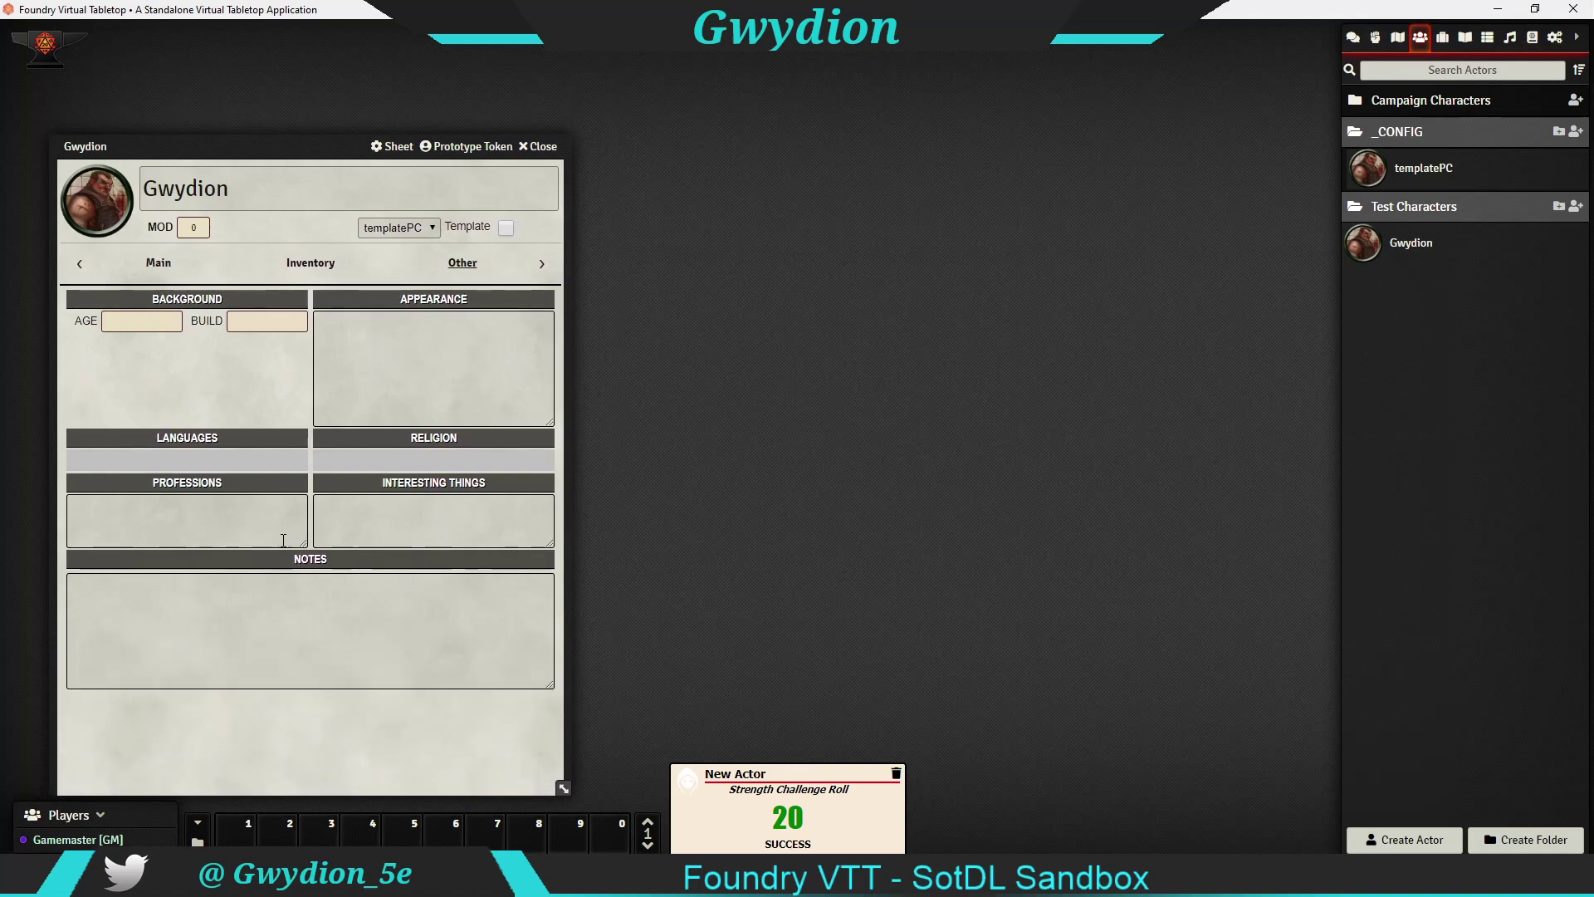
mouse_move(304, 545)
mouse_down()
mouse_move(307, 636)
mouse_move(308, 548)
mouse_up()
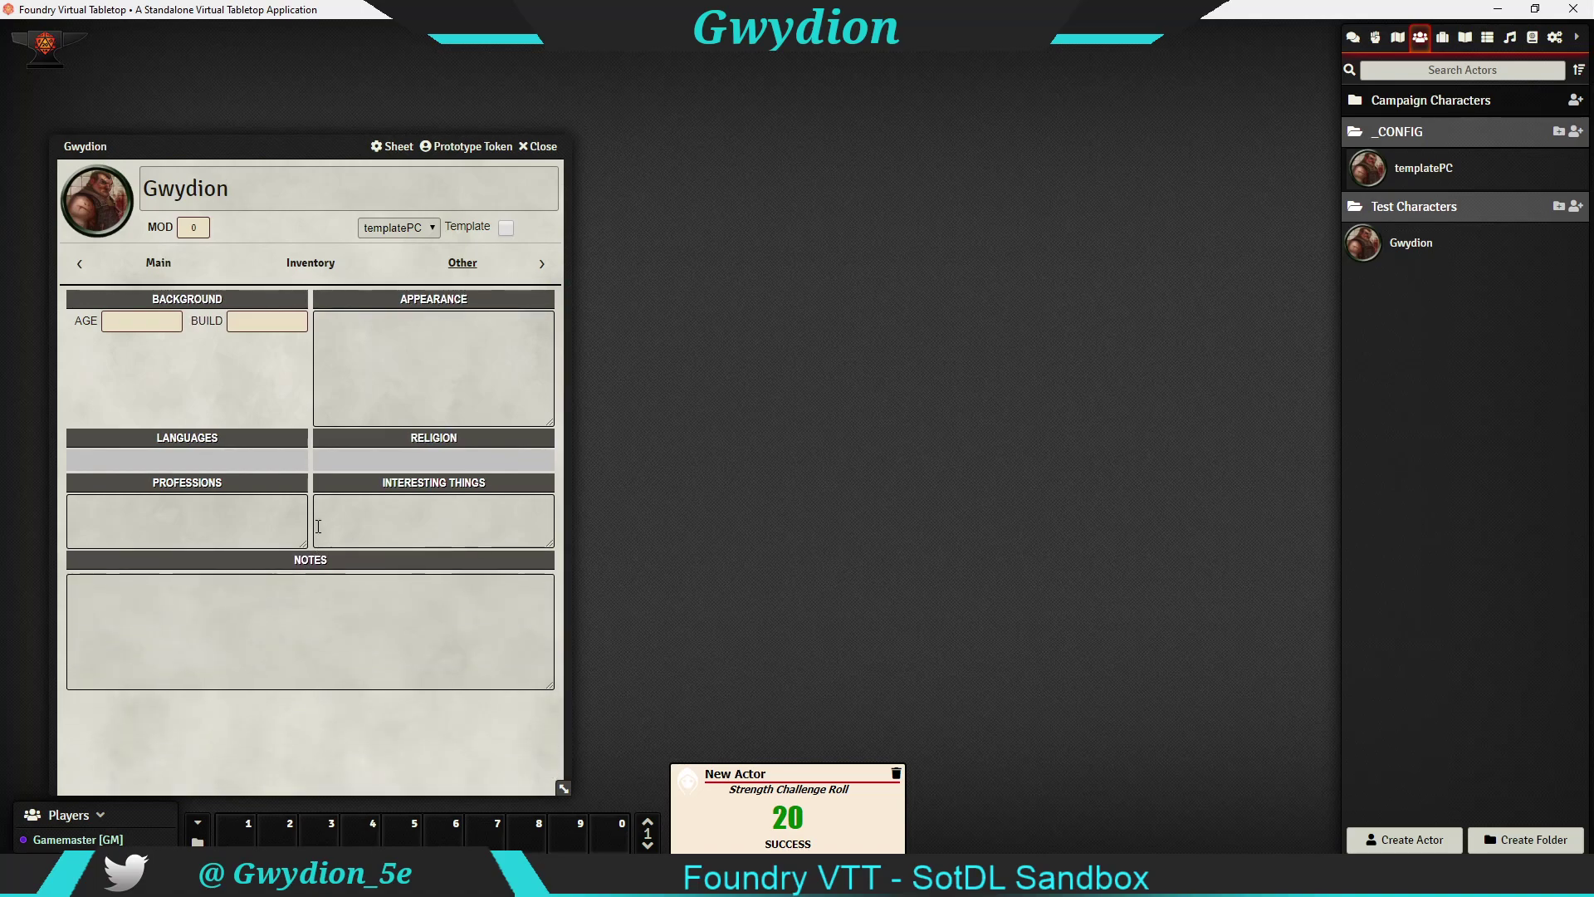
On the Main page, toggle Fortune on and off, then roll a Strength challenge
click(157, 264)
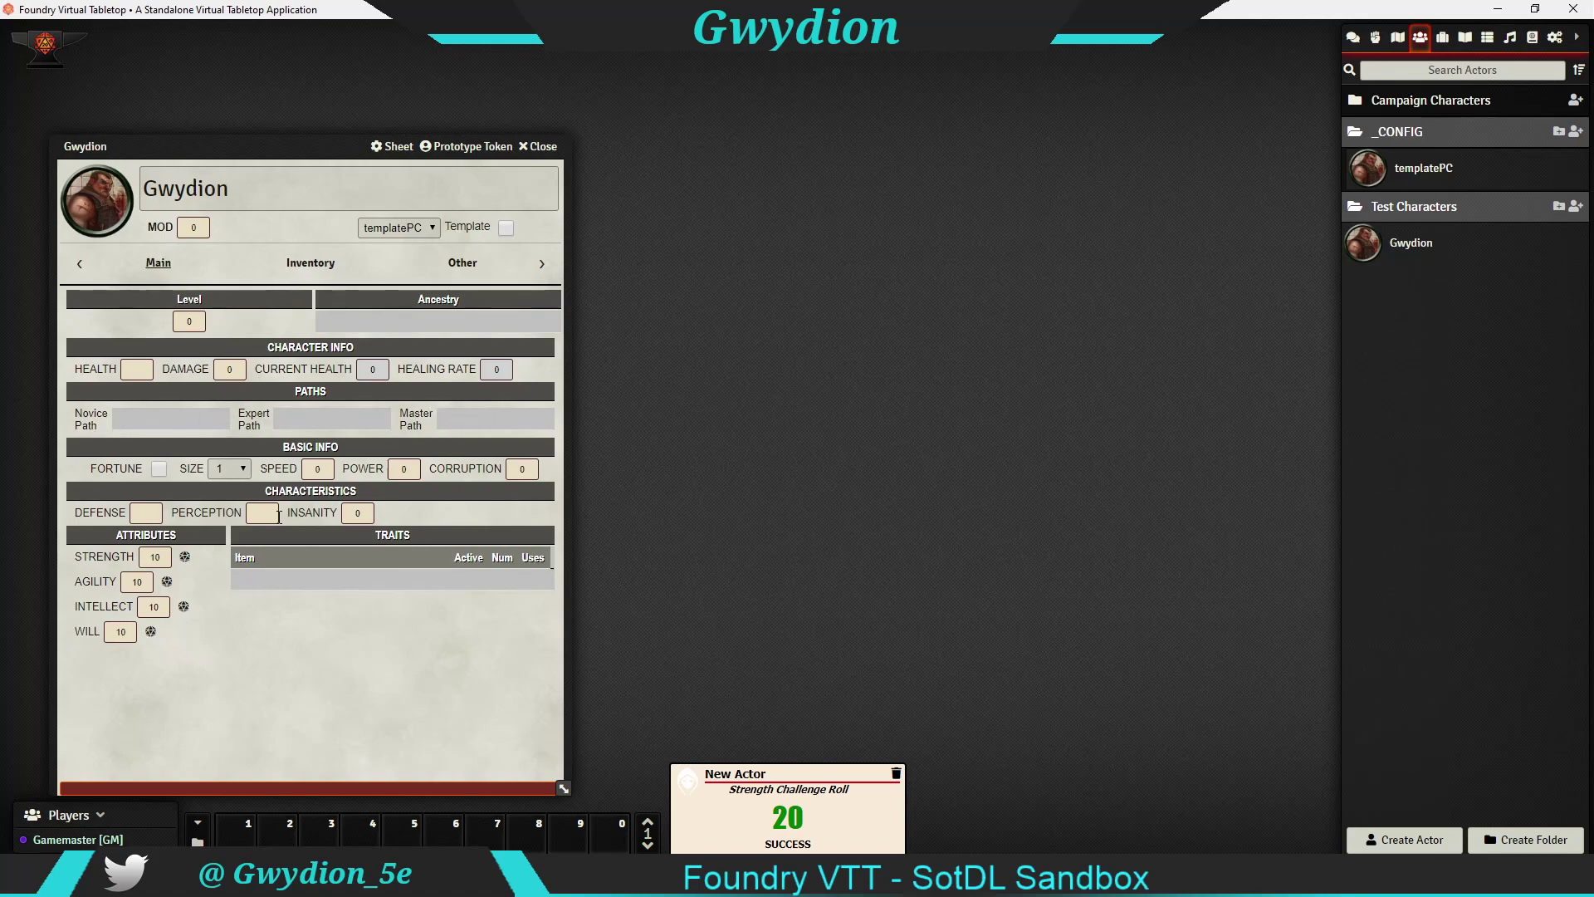
click(159, 468)
click(159, 469)
click(185, 557)
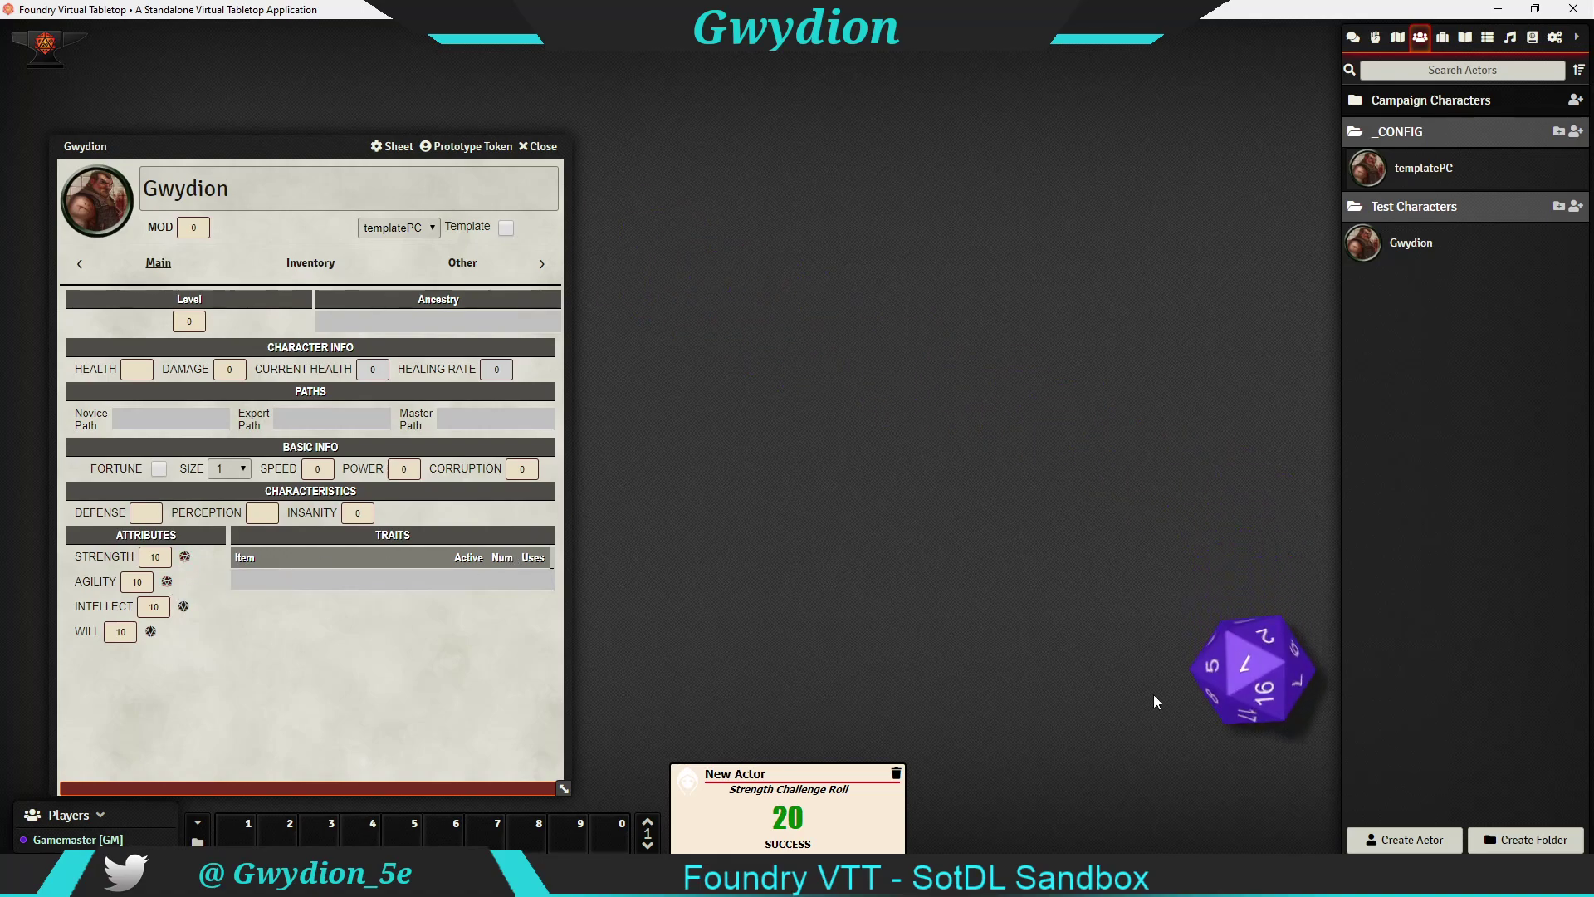
Check the Strength roll's detail in chat: 16, a success
click(1353, 37)
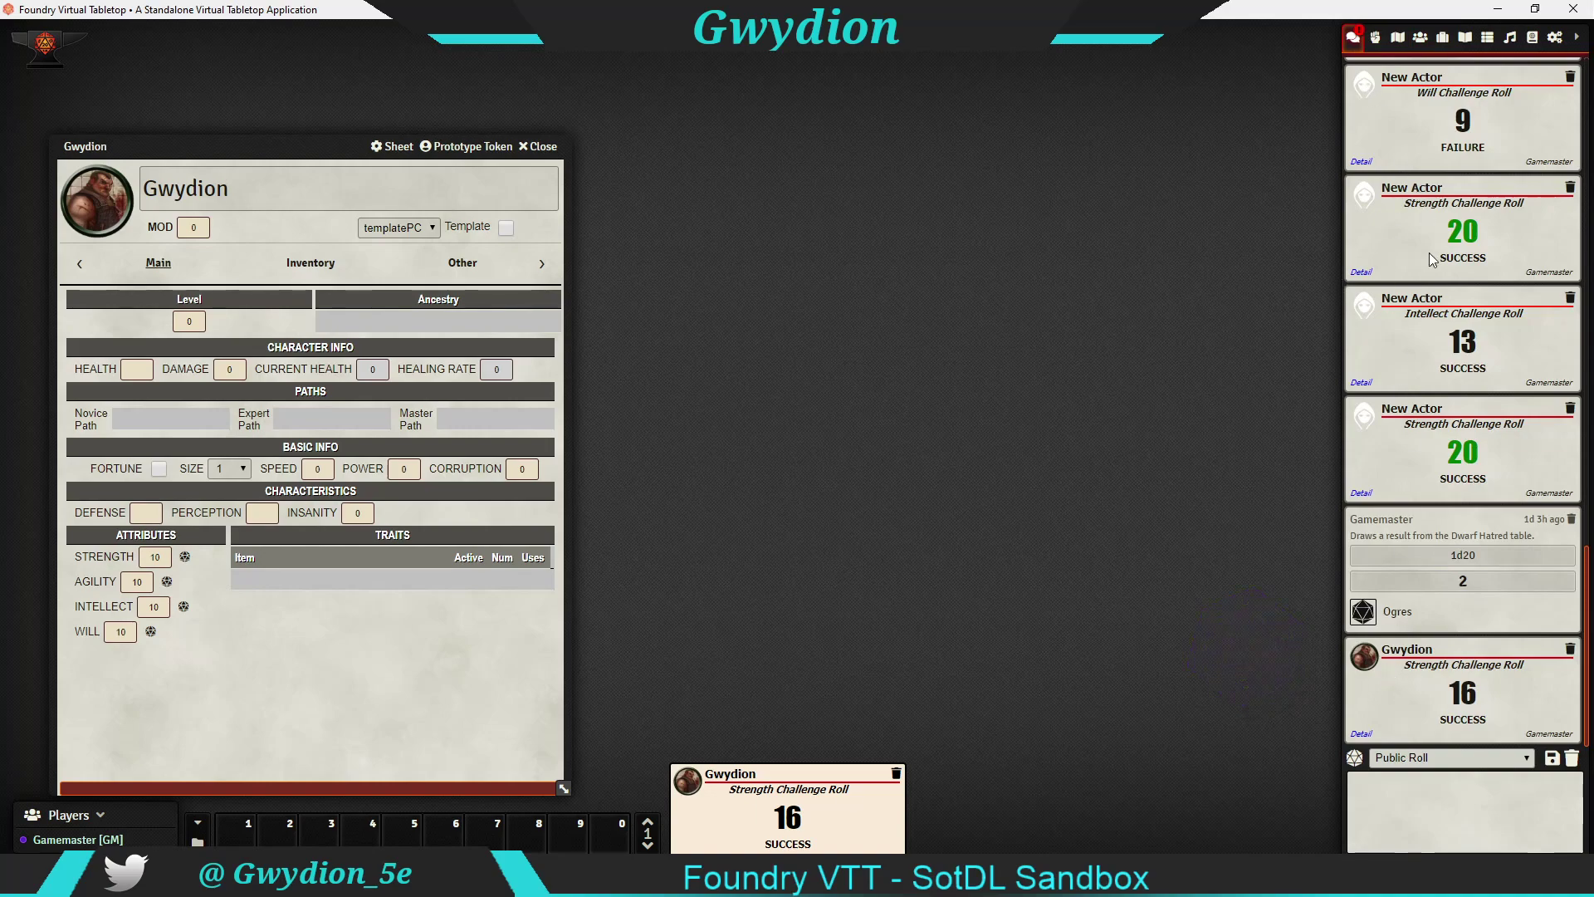
click(1361, 734)
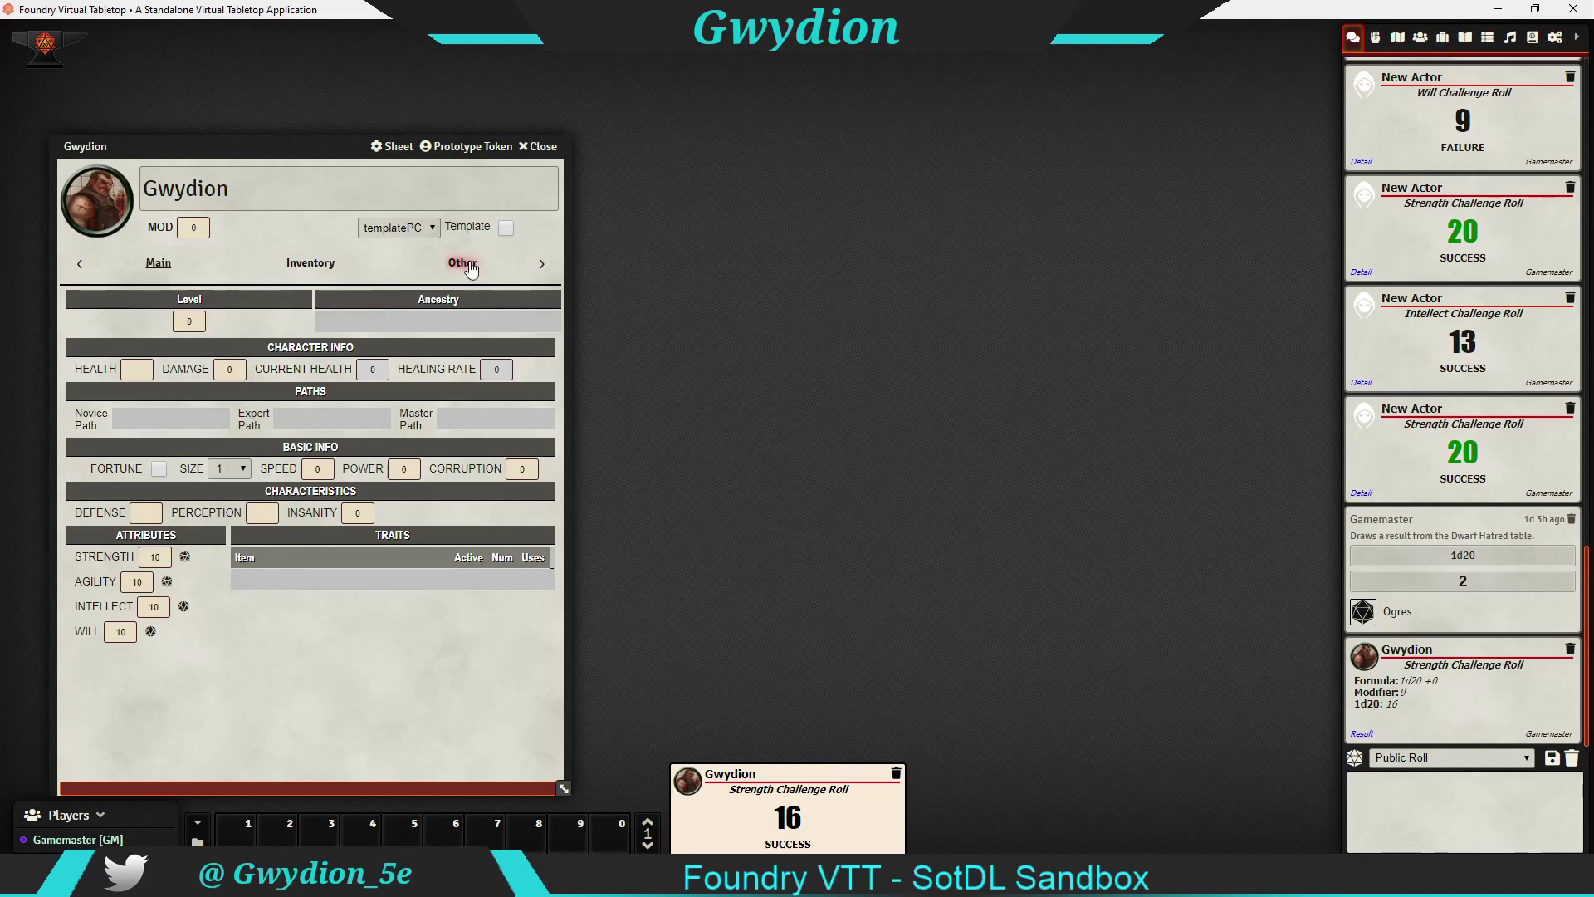
click(1443, 39)
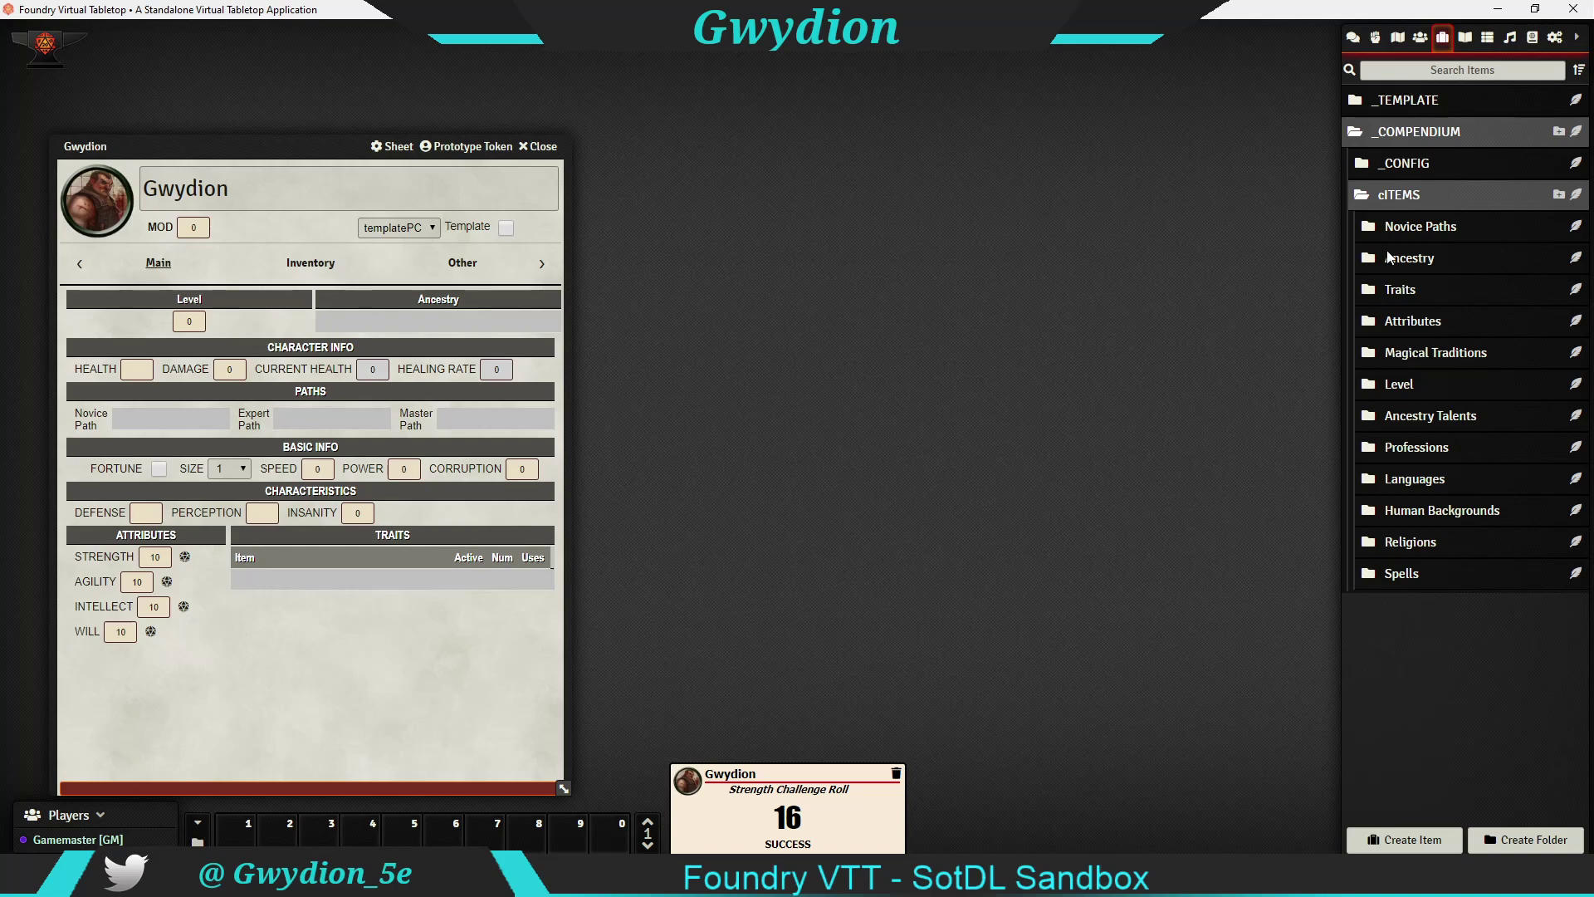
Give Gwydion the Dwarf ancestry and open its description in a resized window
click(1436, 264)
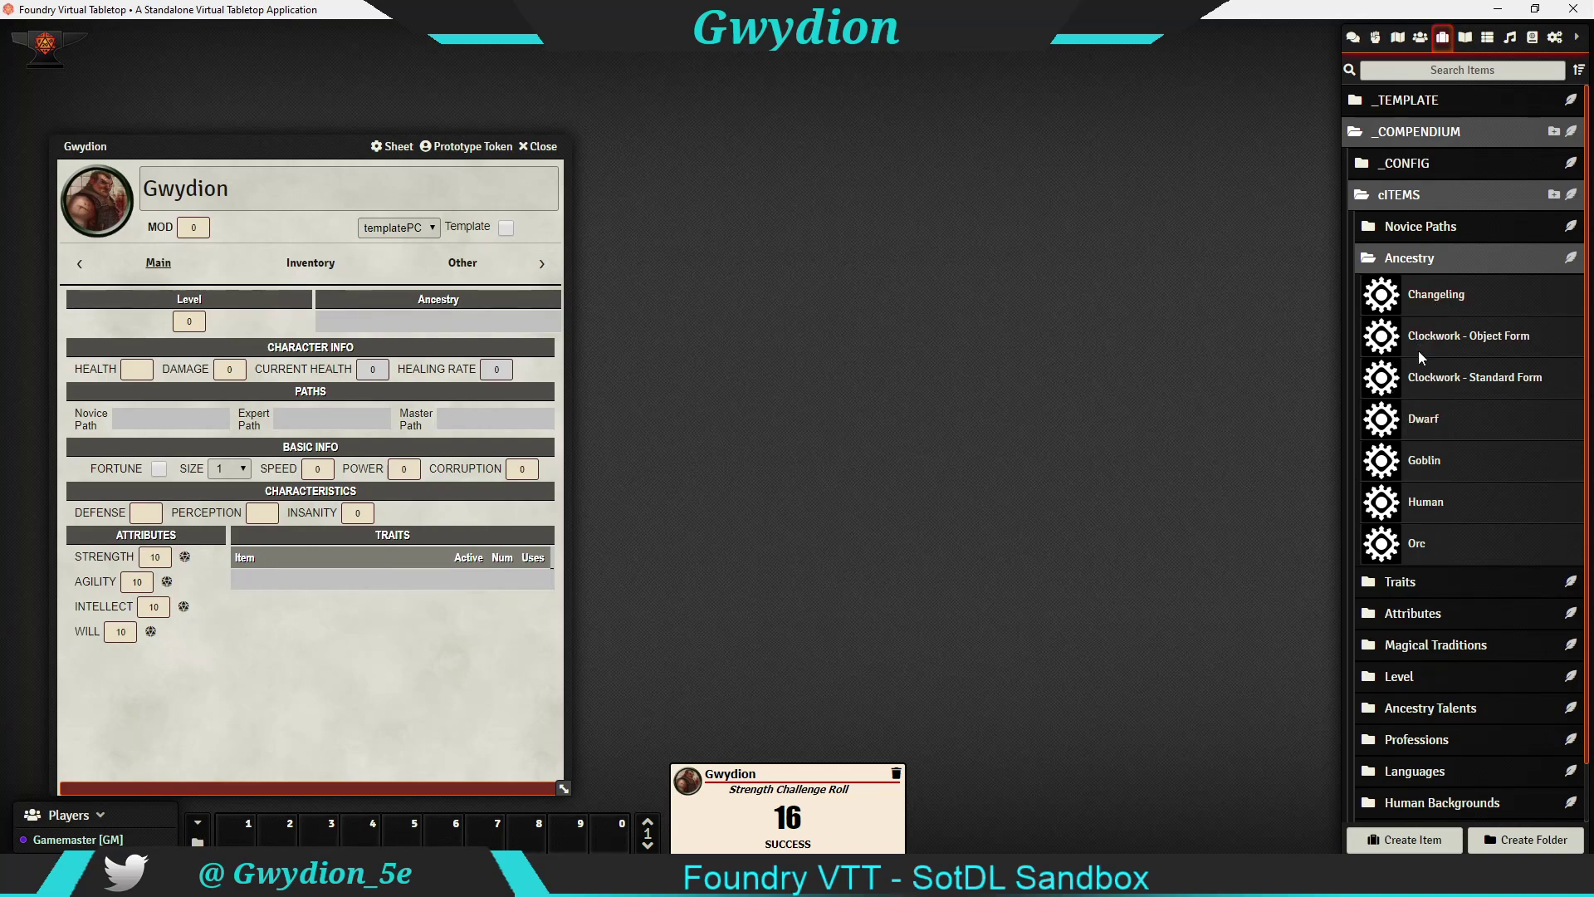
drag(1426, 432, 346, 626)
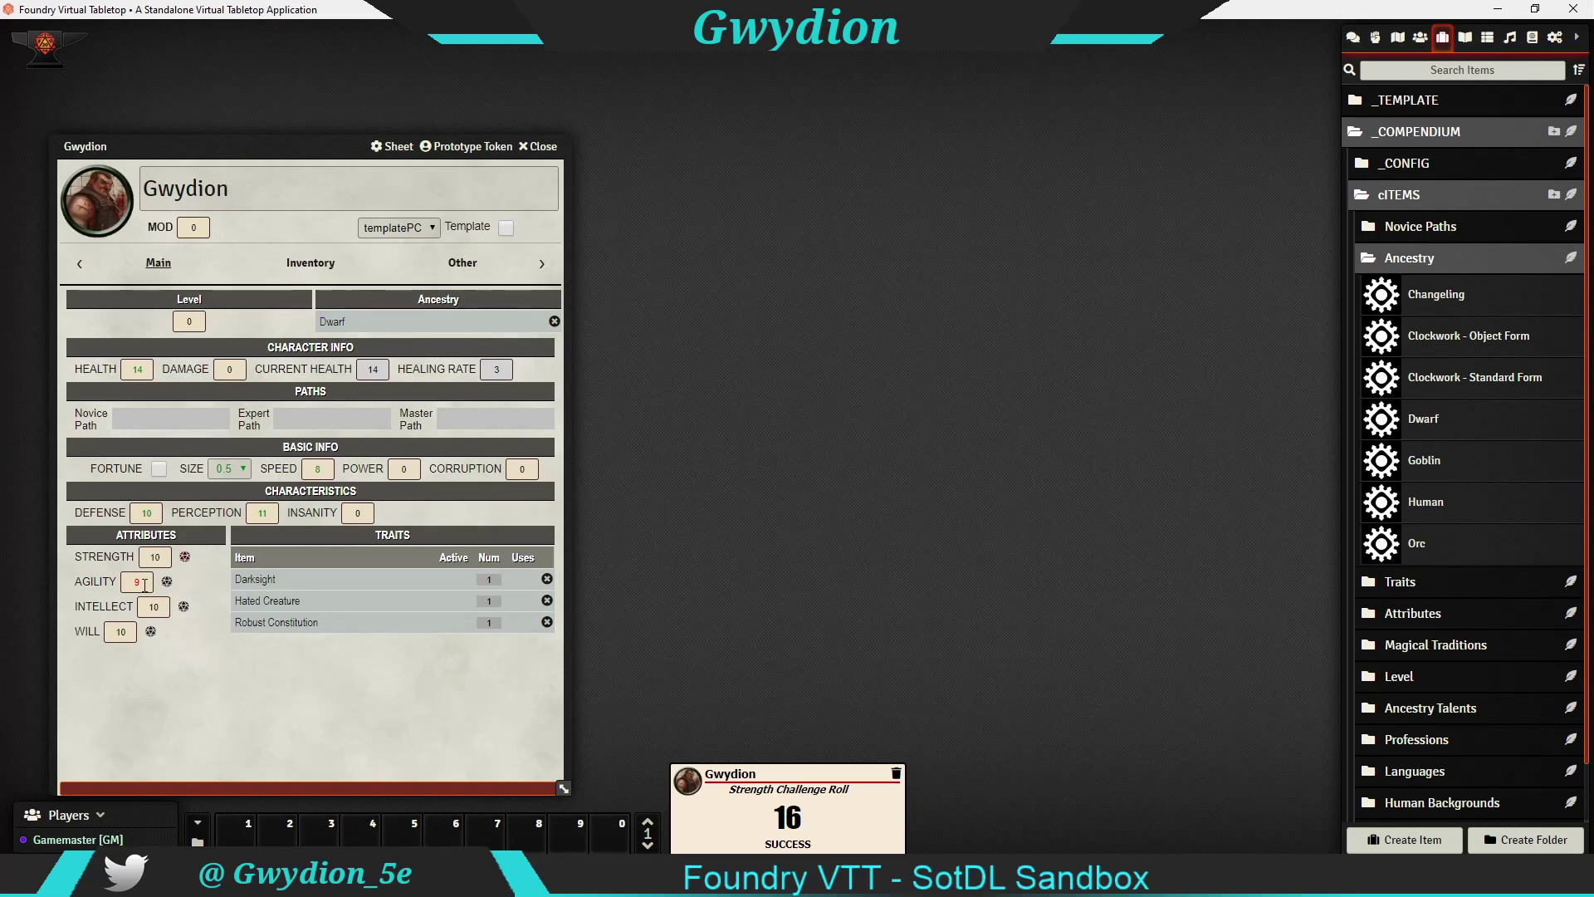
click(337, 324)
scroll(755, 475, down, 4)
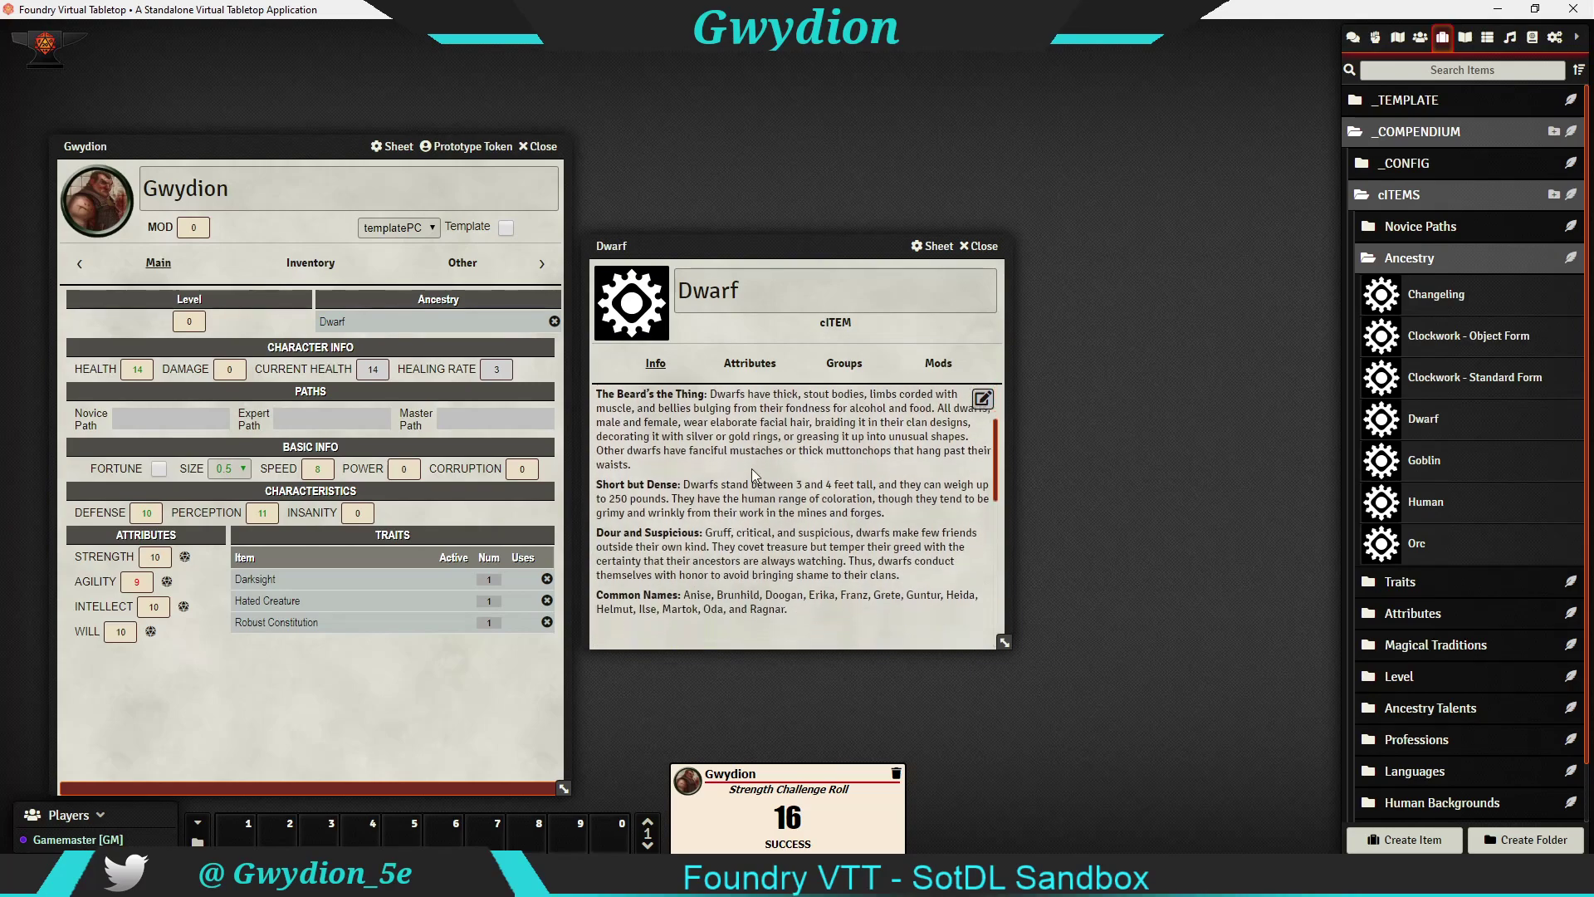
scroll(754, 475, down, 4)
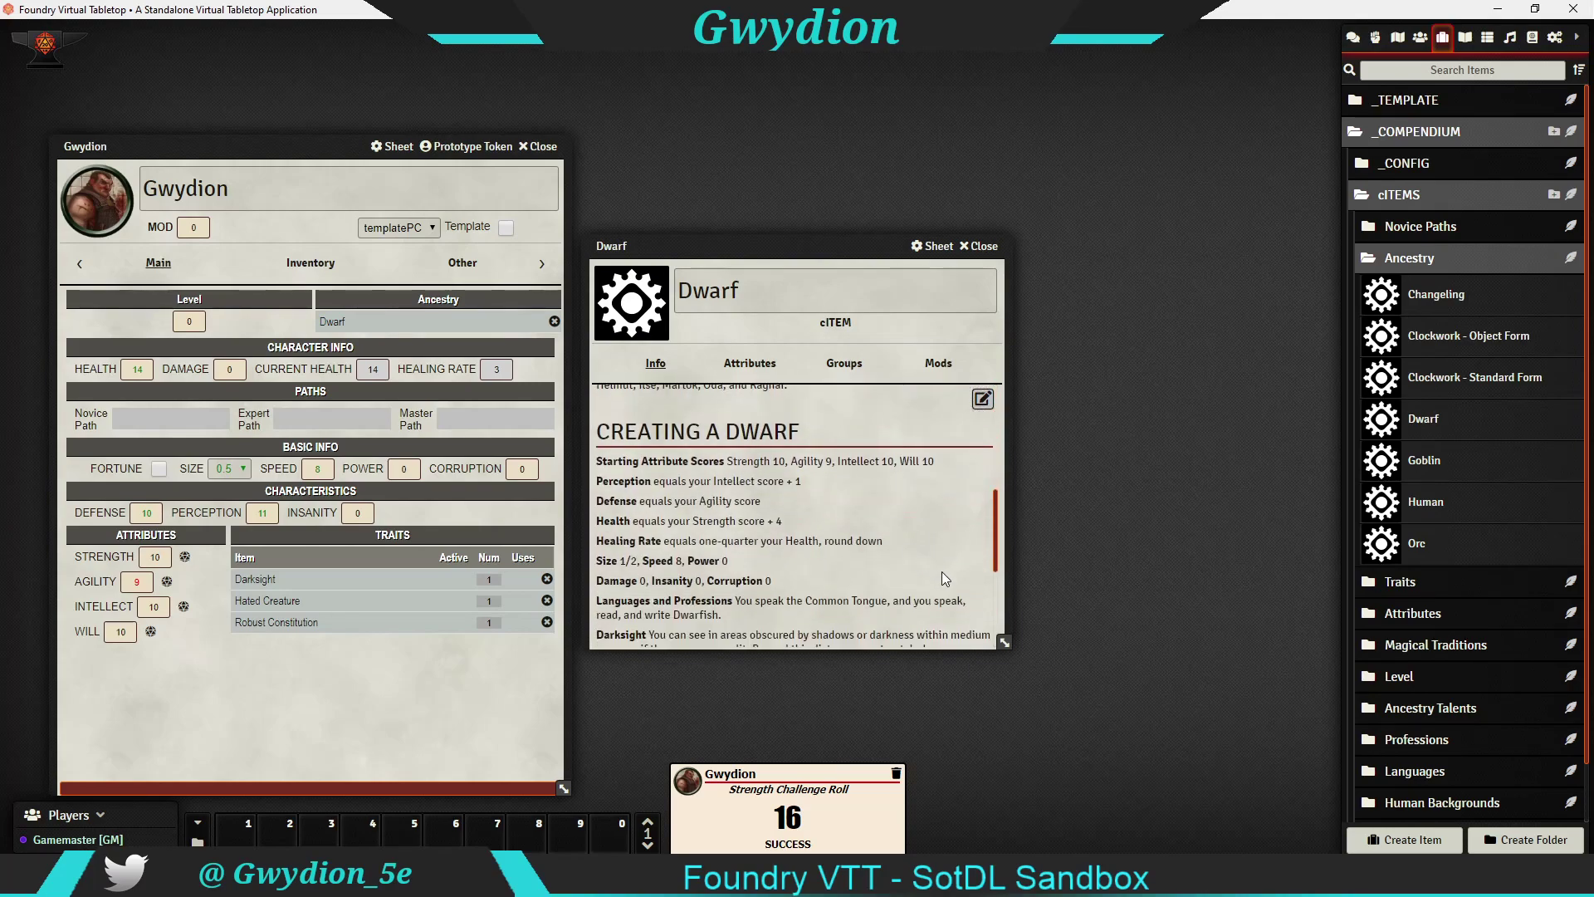
drag(1003, 642, 990, 723)
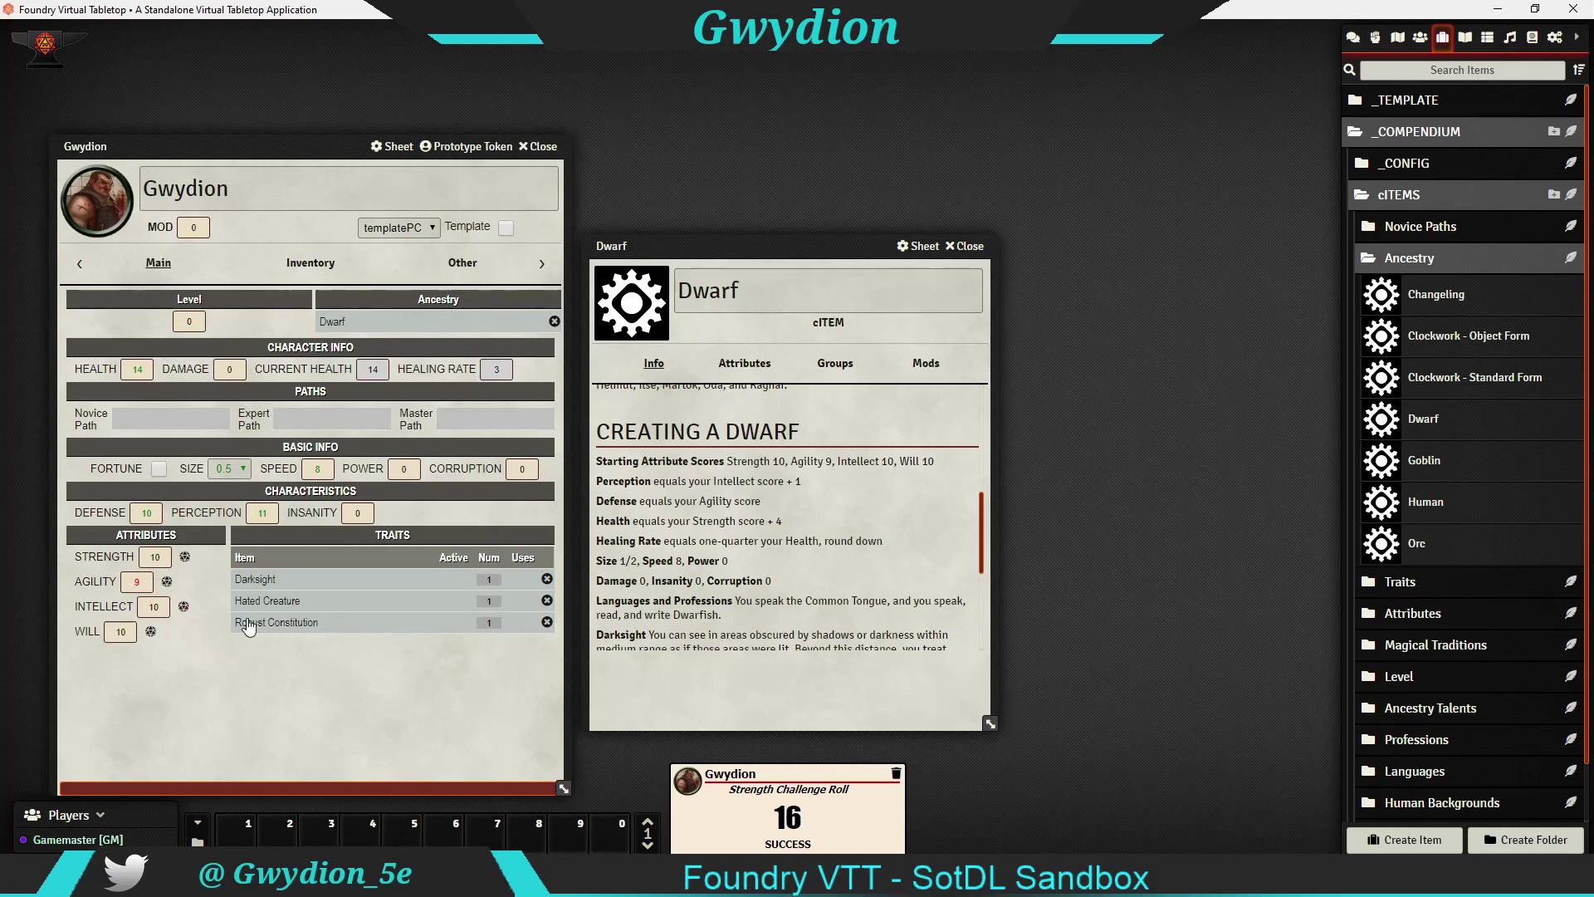
Set Gwydion's Agility to 9
mouse_move(783, 505)
text(9)
key(Return)
Toggle the sheet template to Default and back to templatePC, refreshing Defense to 9
click(433, 230)
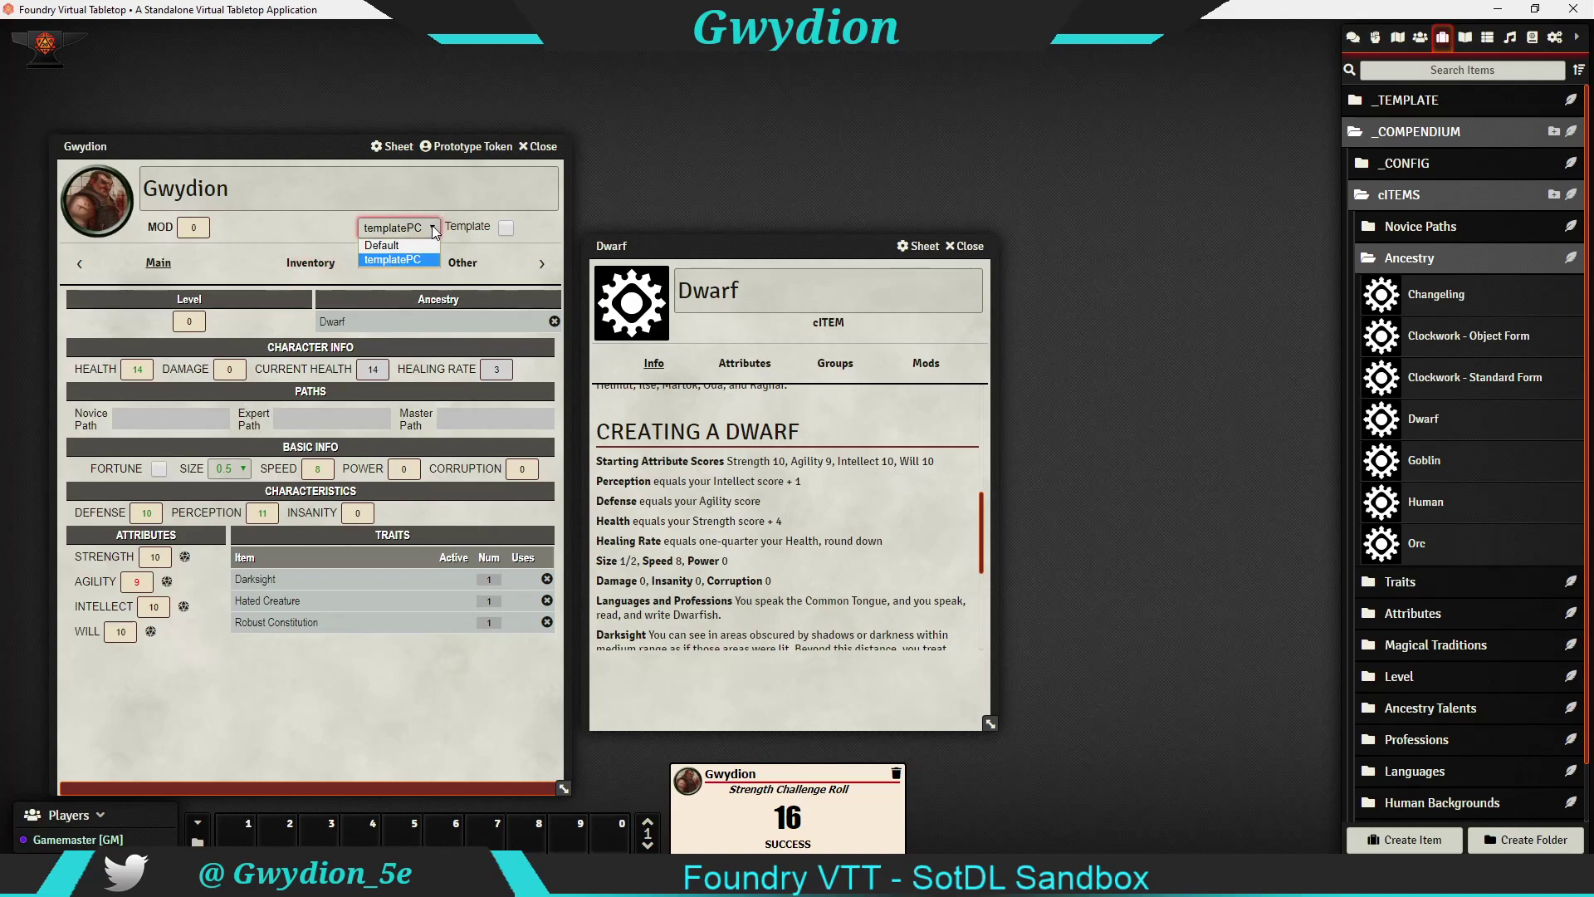
click(407, 246)
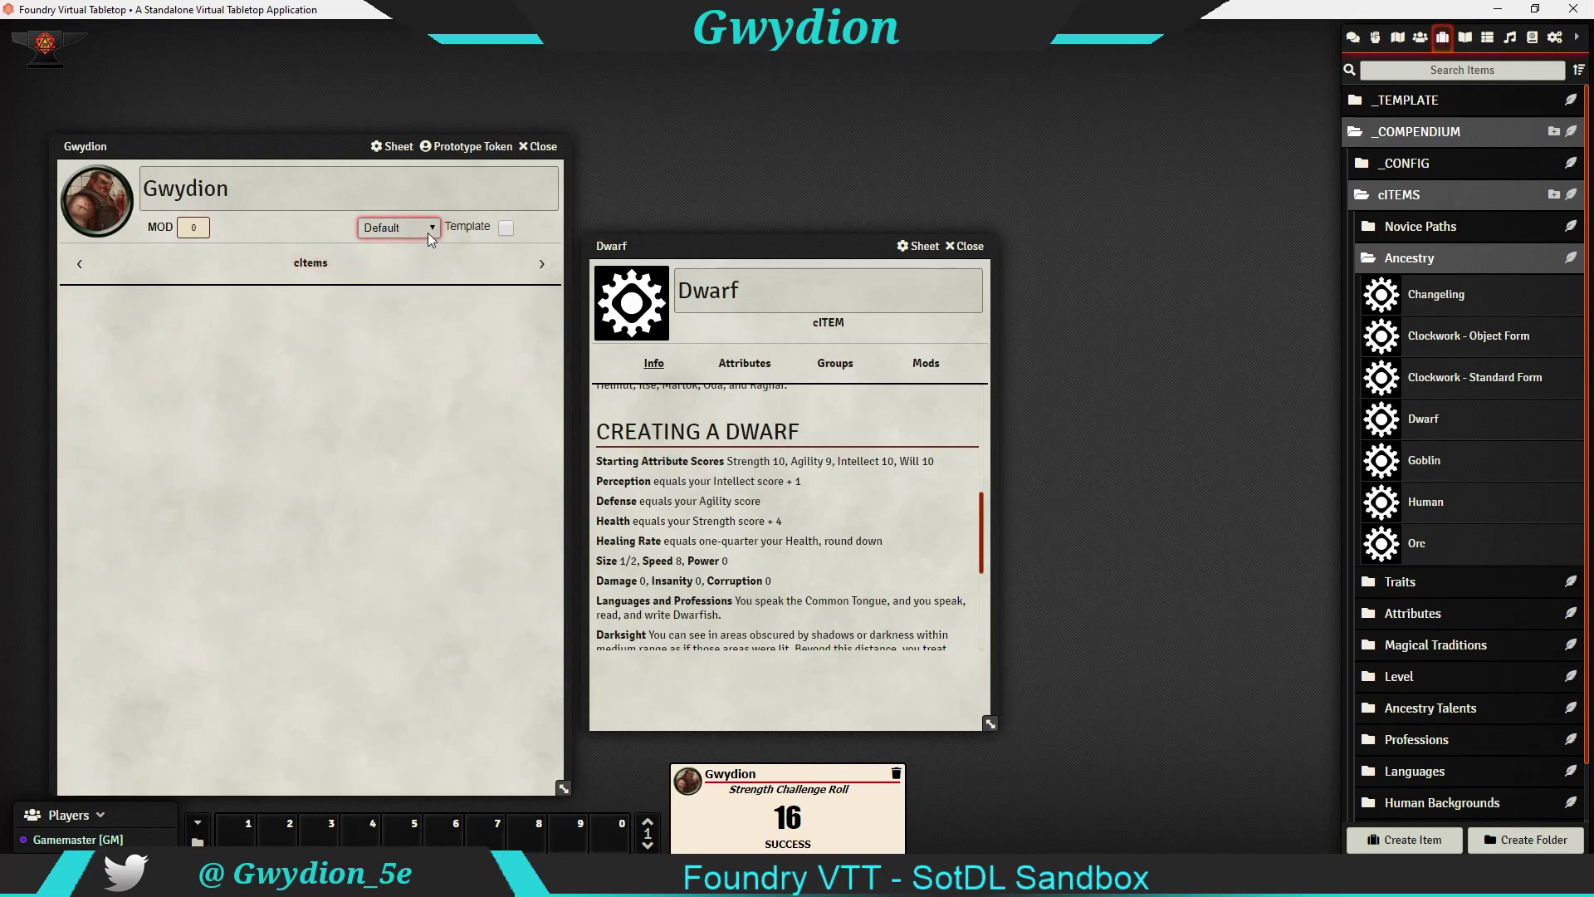
click(432, 228)
click(415, 257)
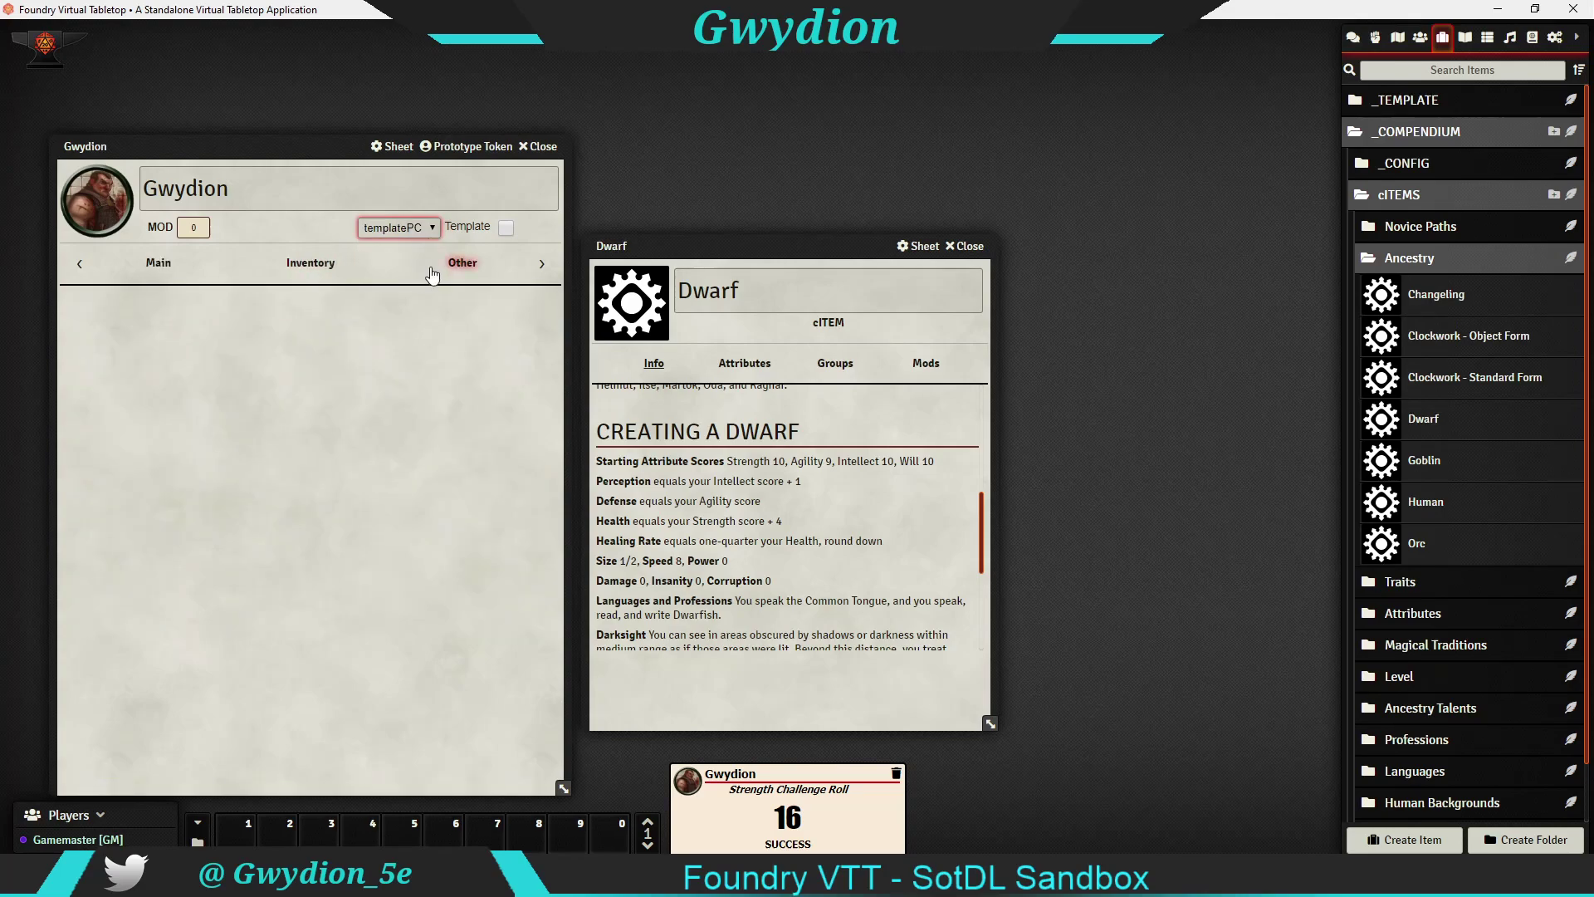
click(179, 276)
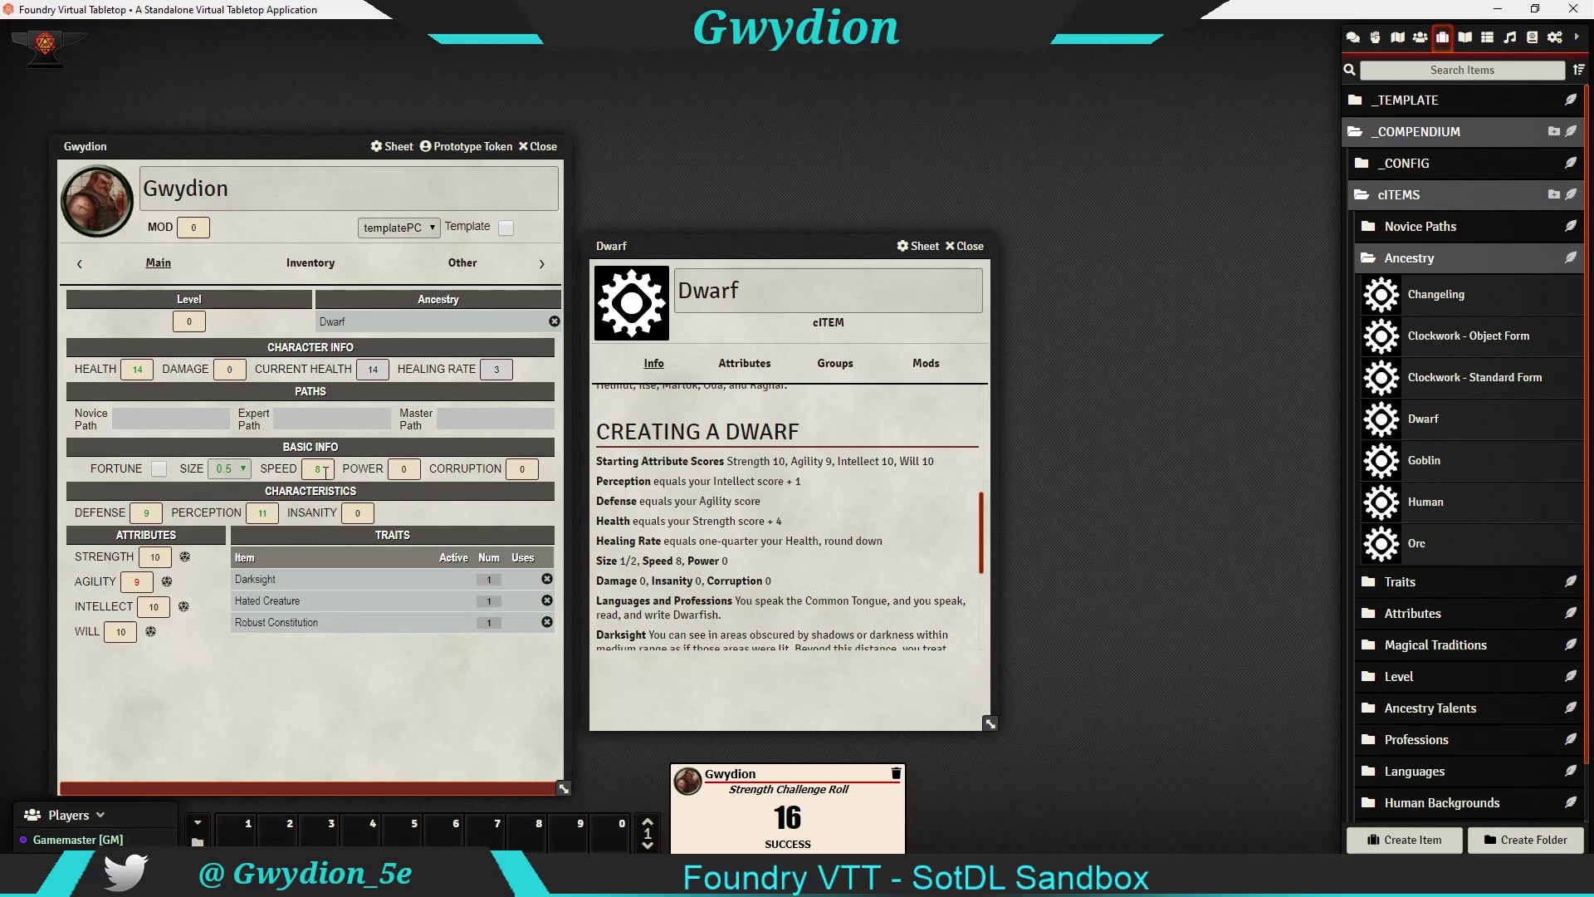
scroll(879, 567, down, 1)
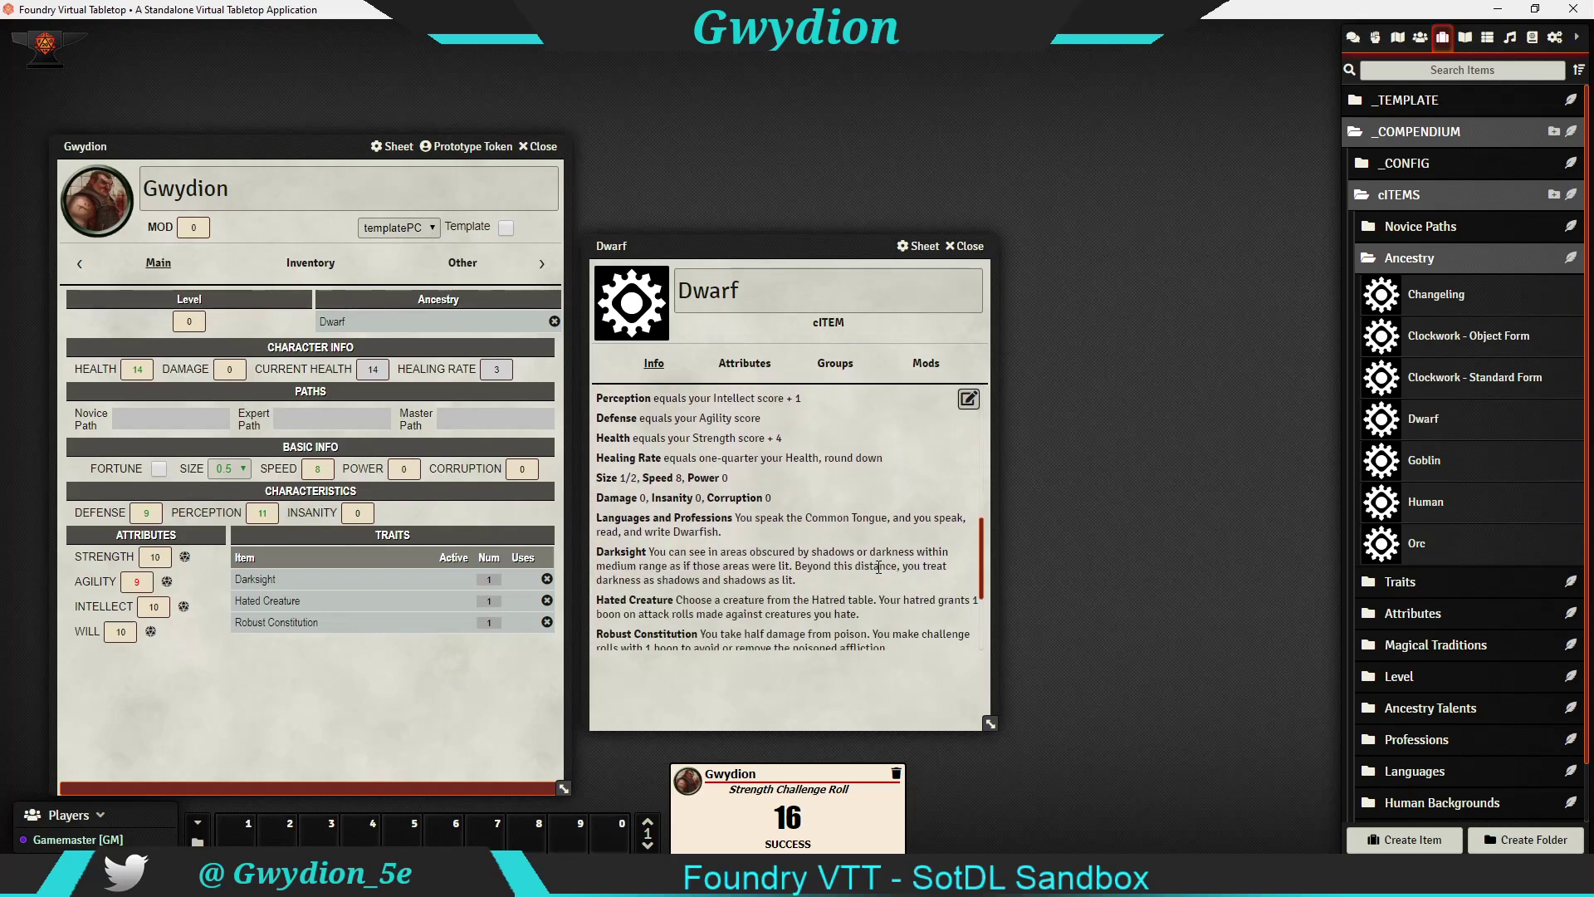
scroll(656, 560, down, 2)
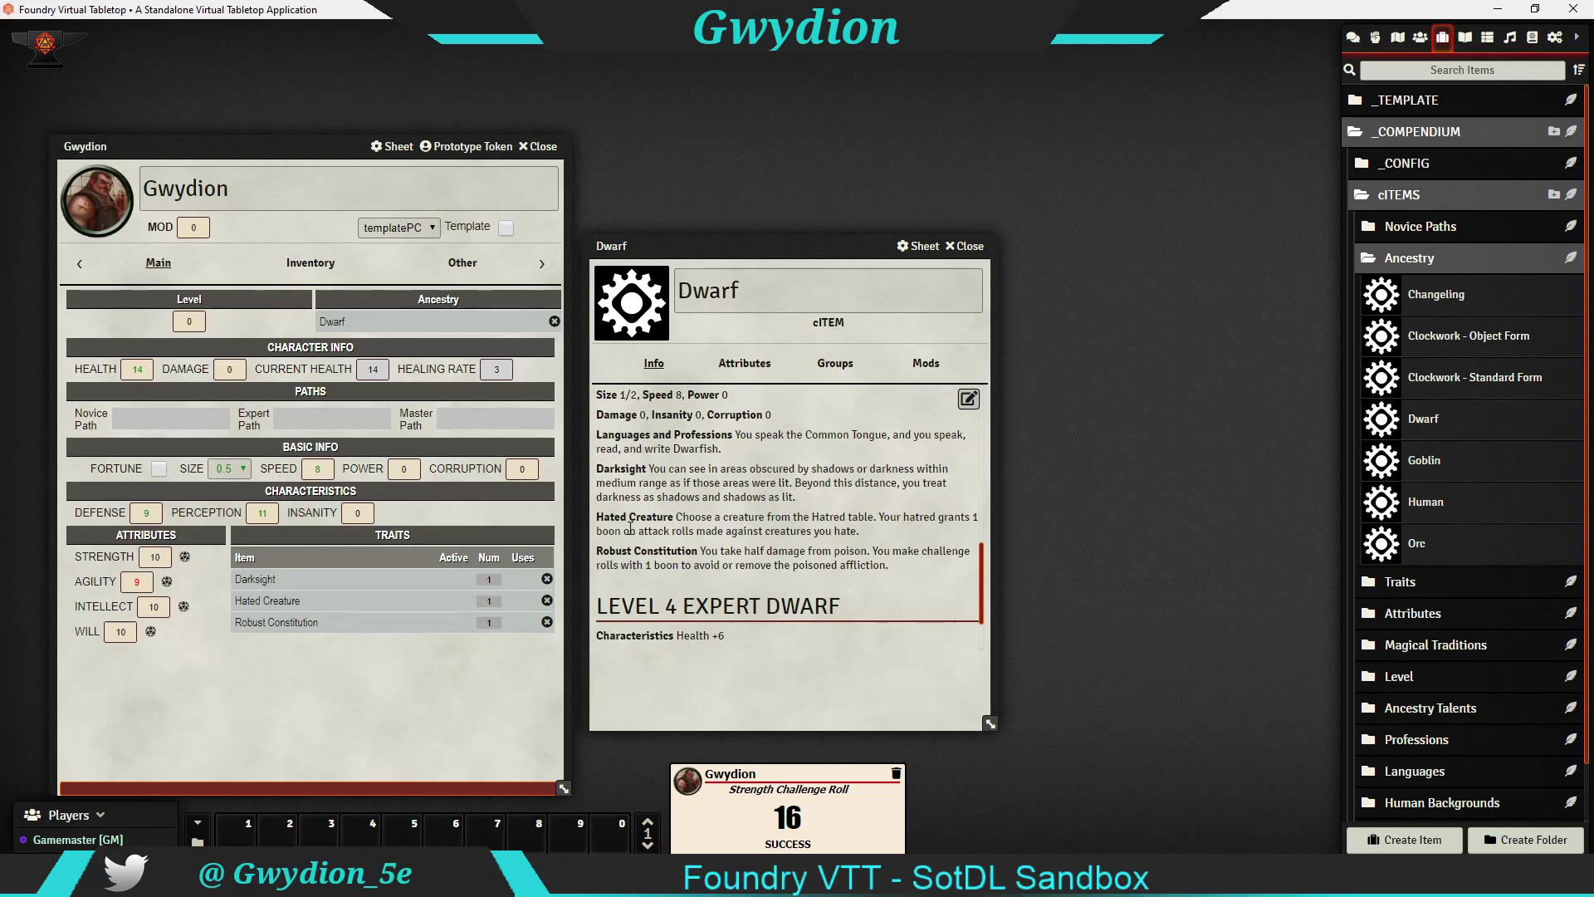
click(255, 579)
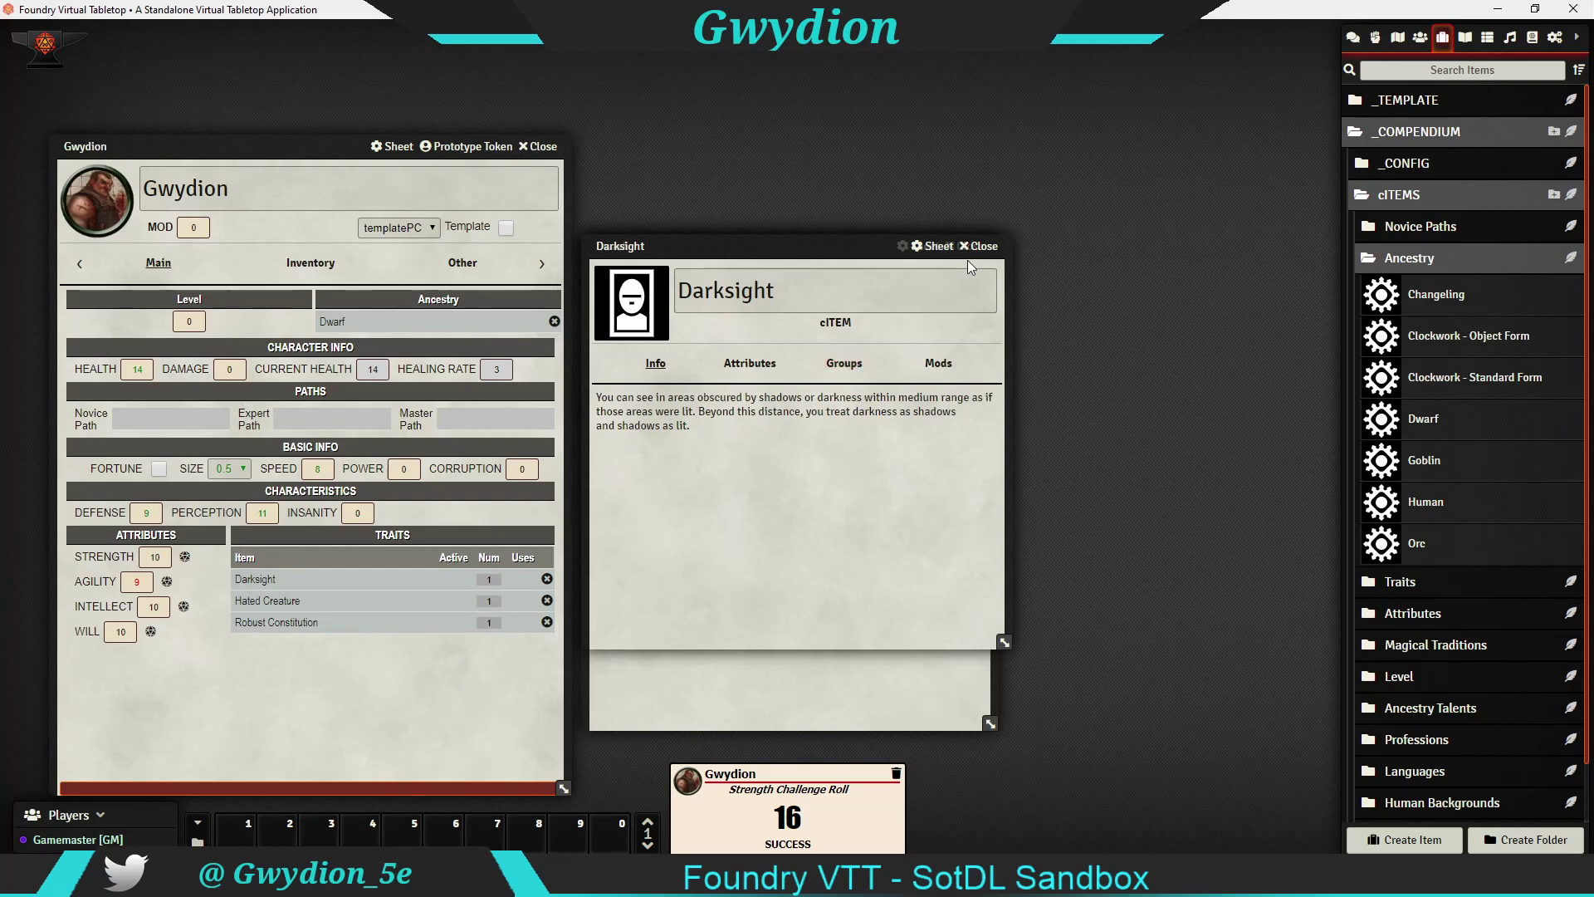
click(990, 247)
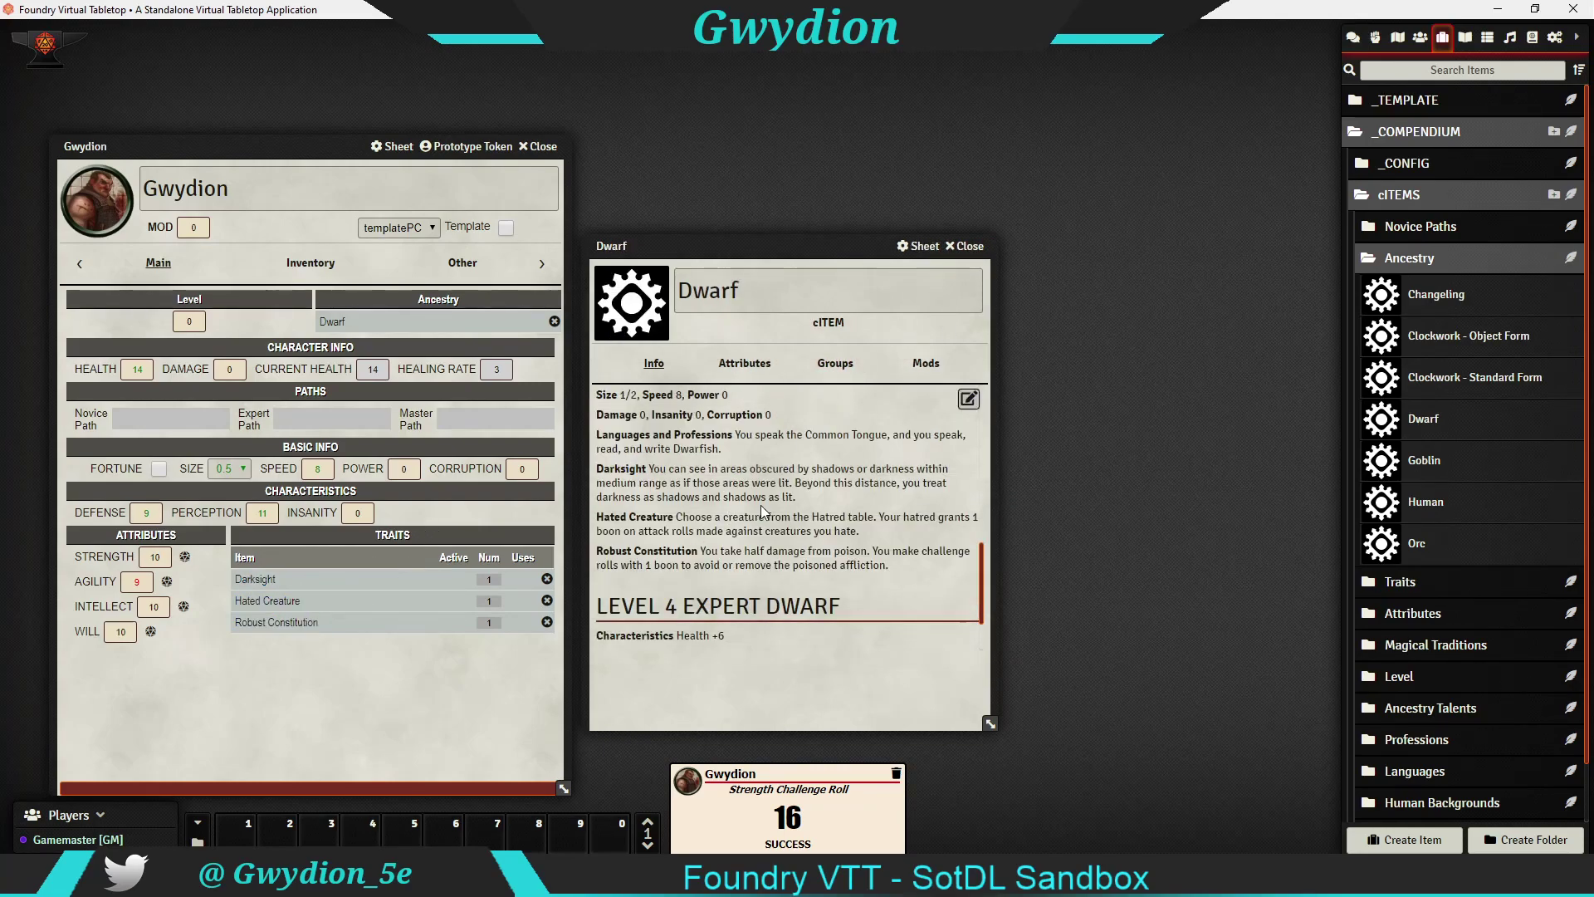
scroll(755, 511, down, 2)
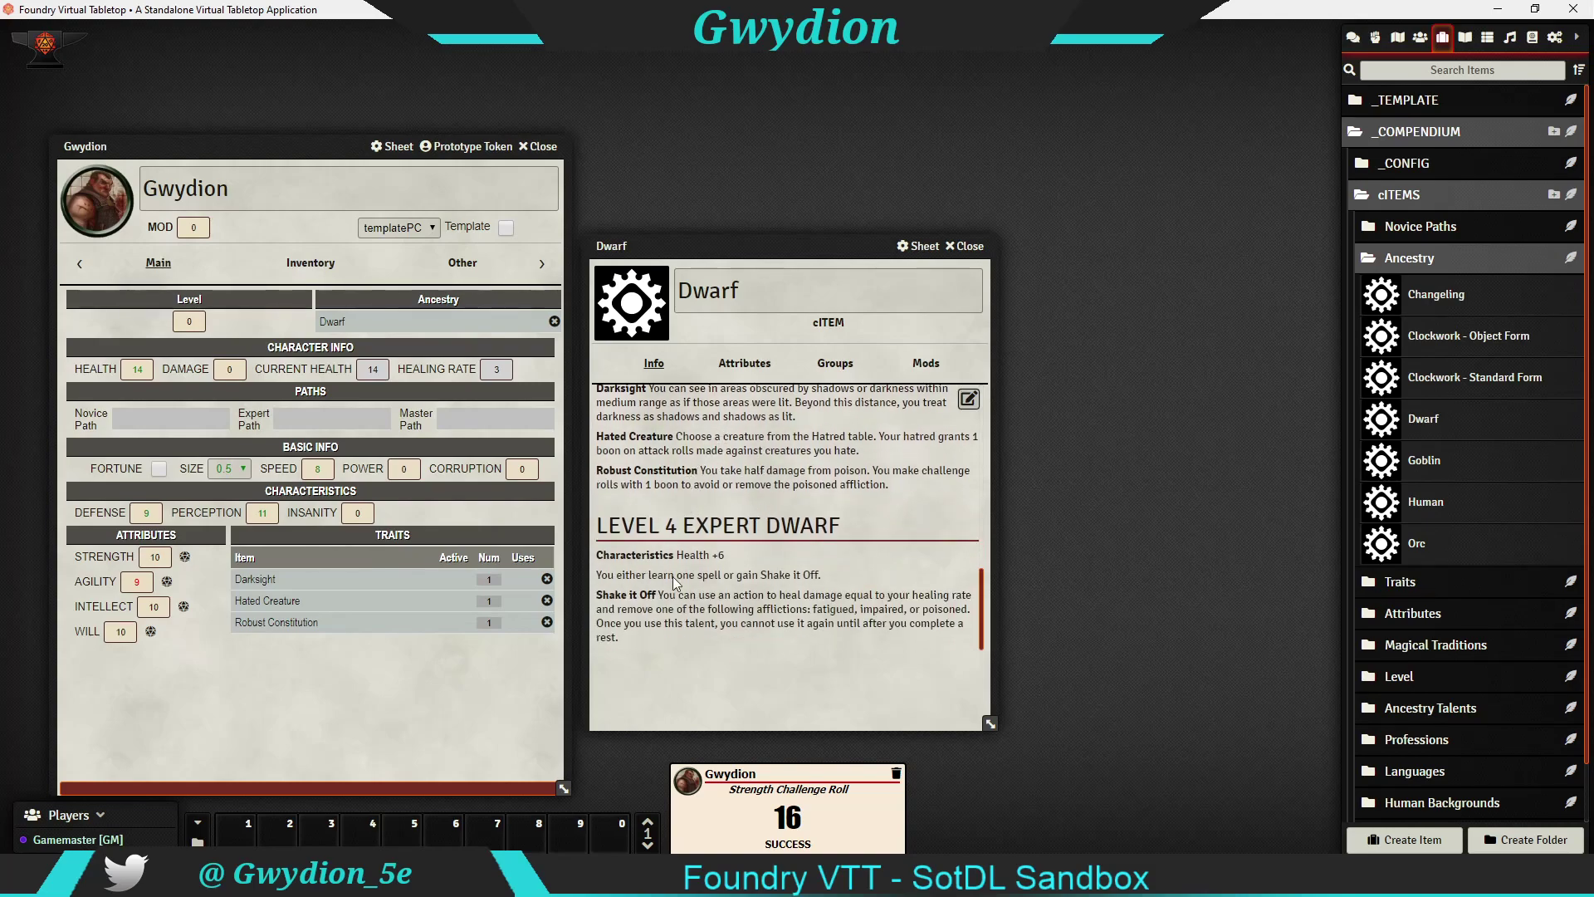
scroll(765, 436, up, 4)
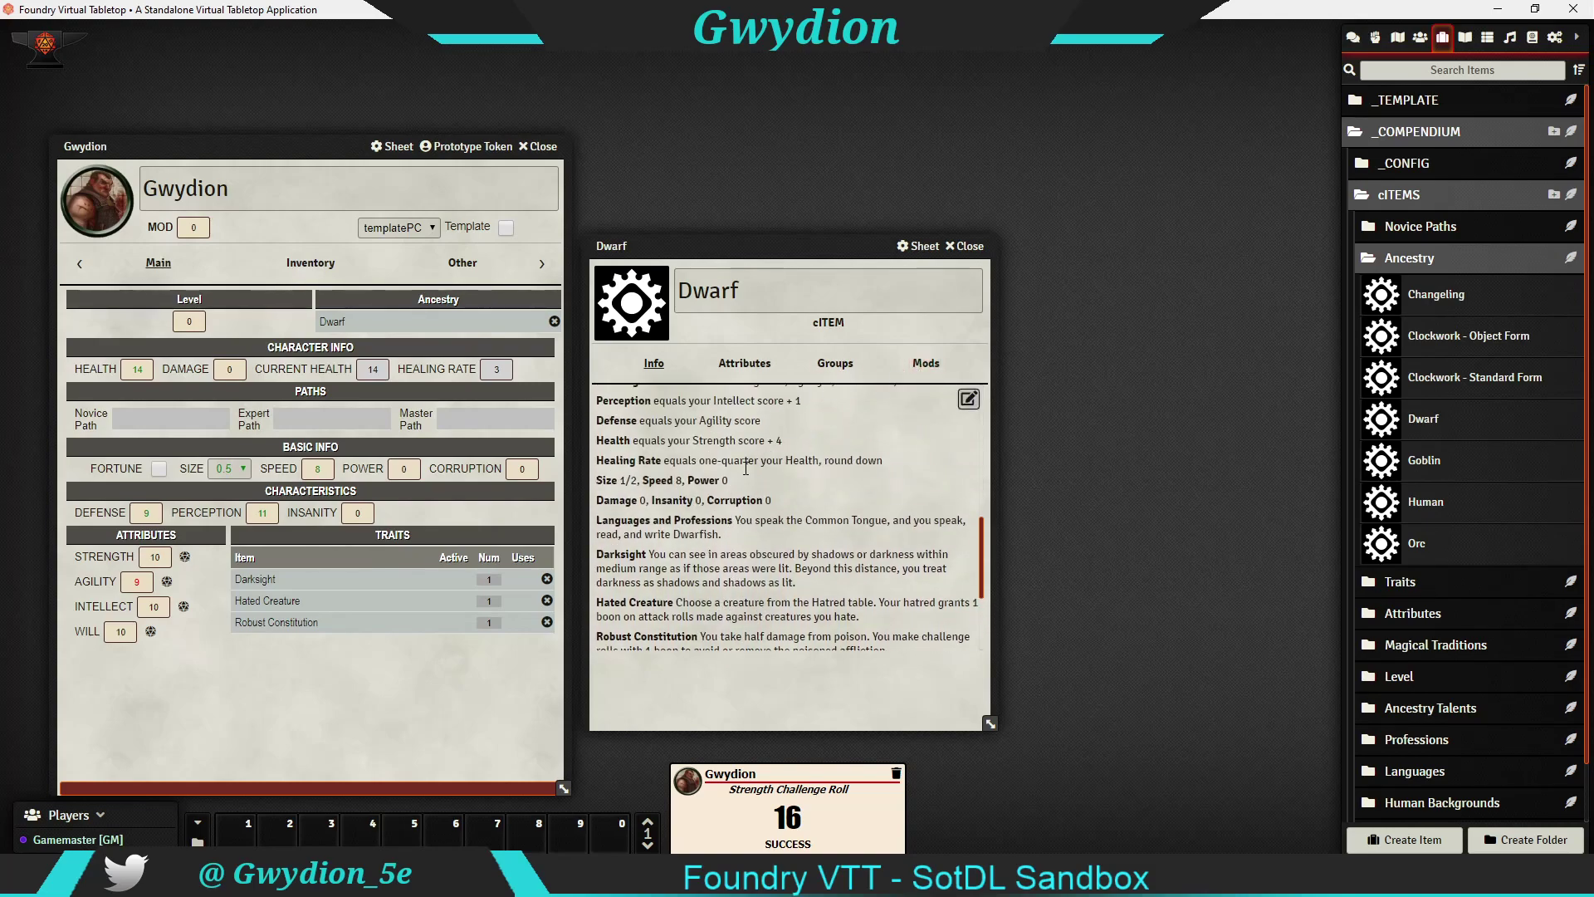
scroll(688, 519, up, 2)
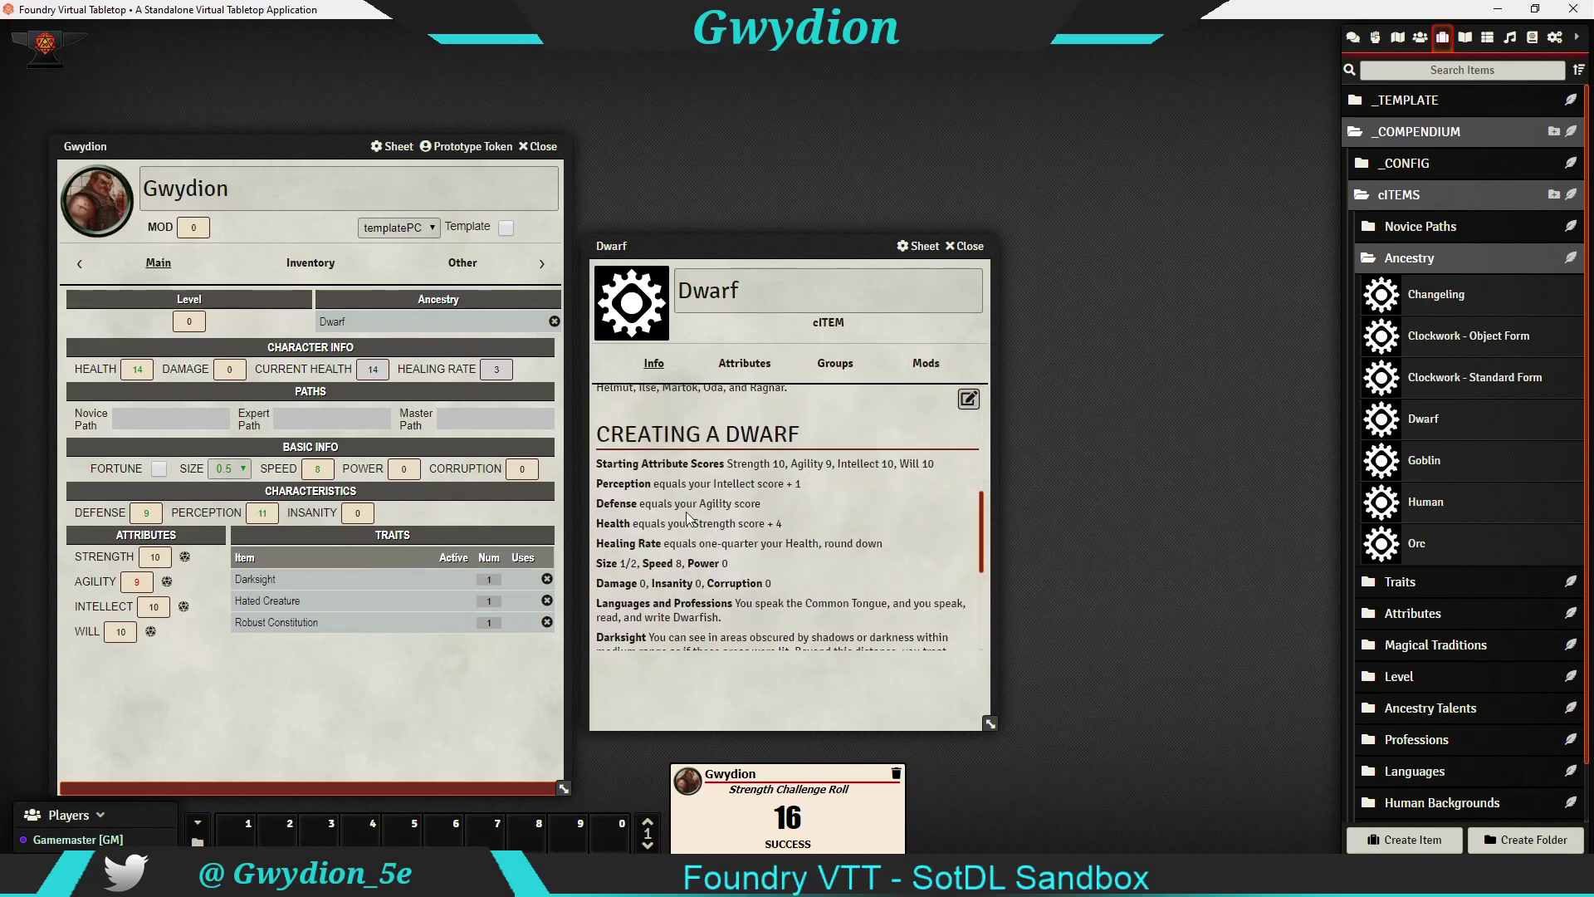
Review the Dwarf mods: Agility -1, Perception 1 + @{intellect}, Speed 8
click(925, 365)
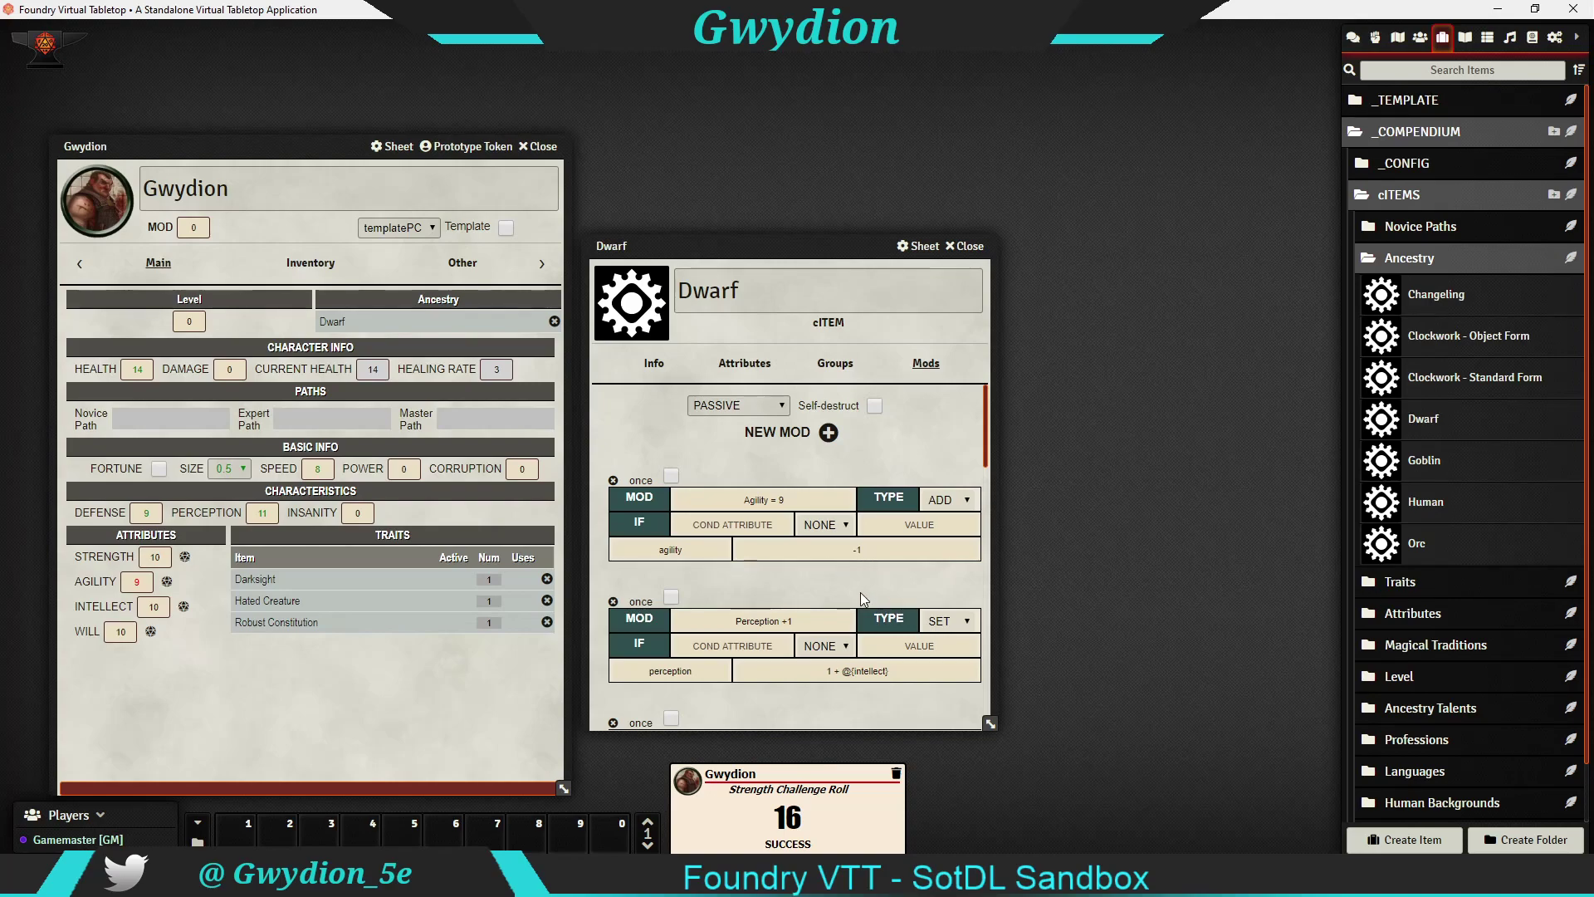
scroll(860, 591, down, 1)
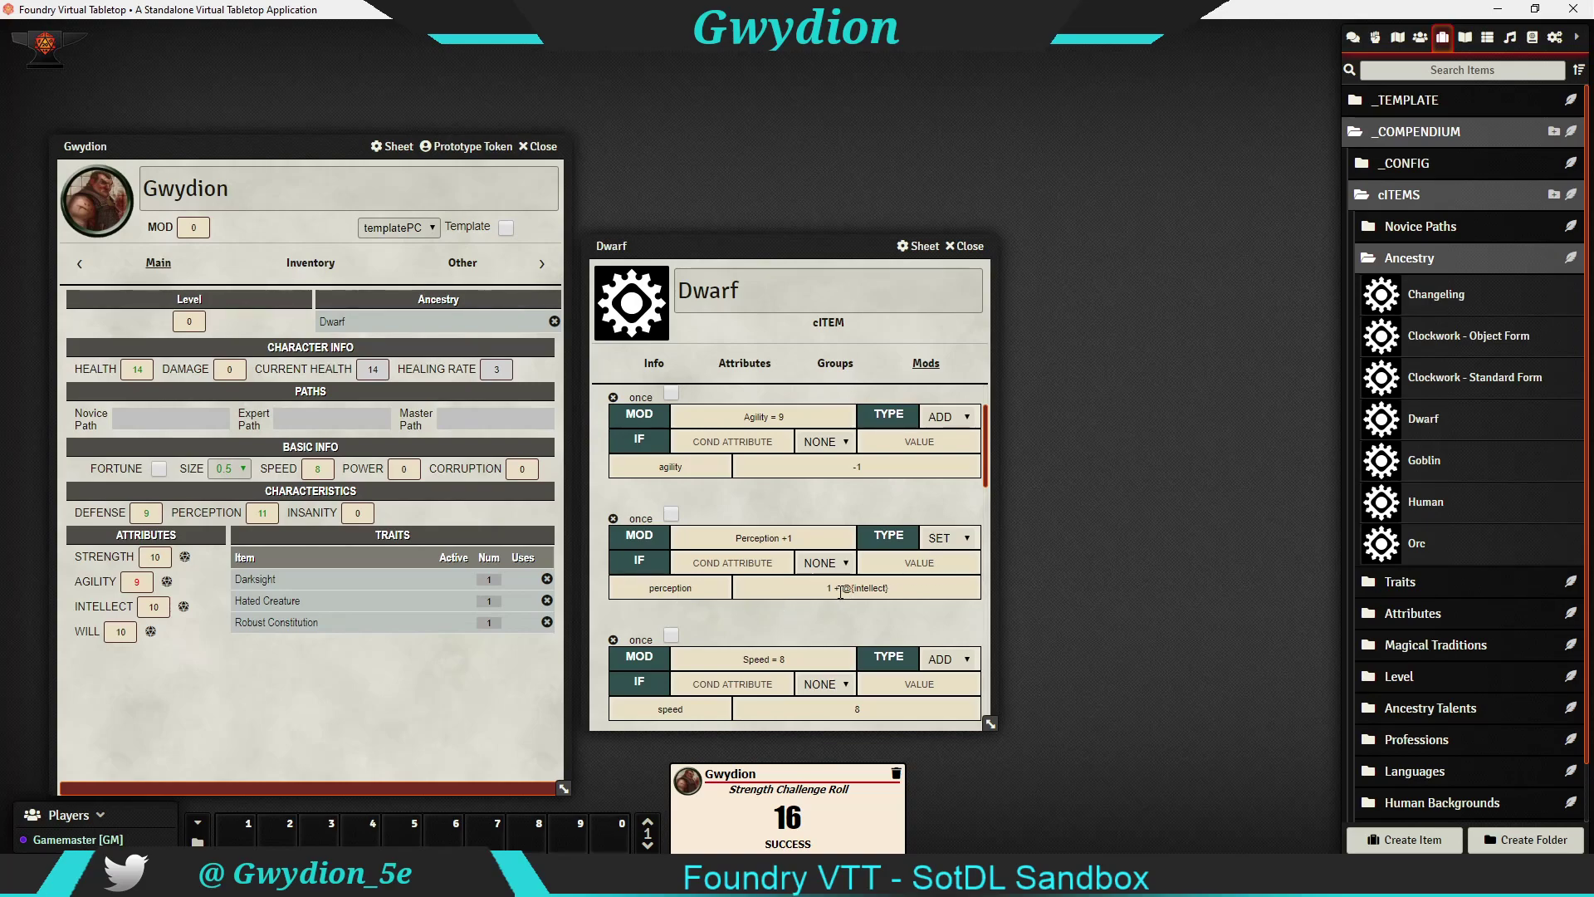
Close the Dwarf item and add the Level 1 item to Gwydion
click(968, 246)
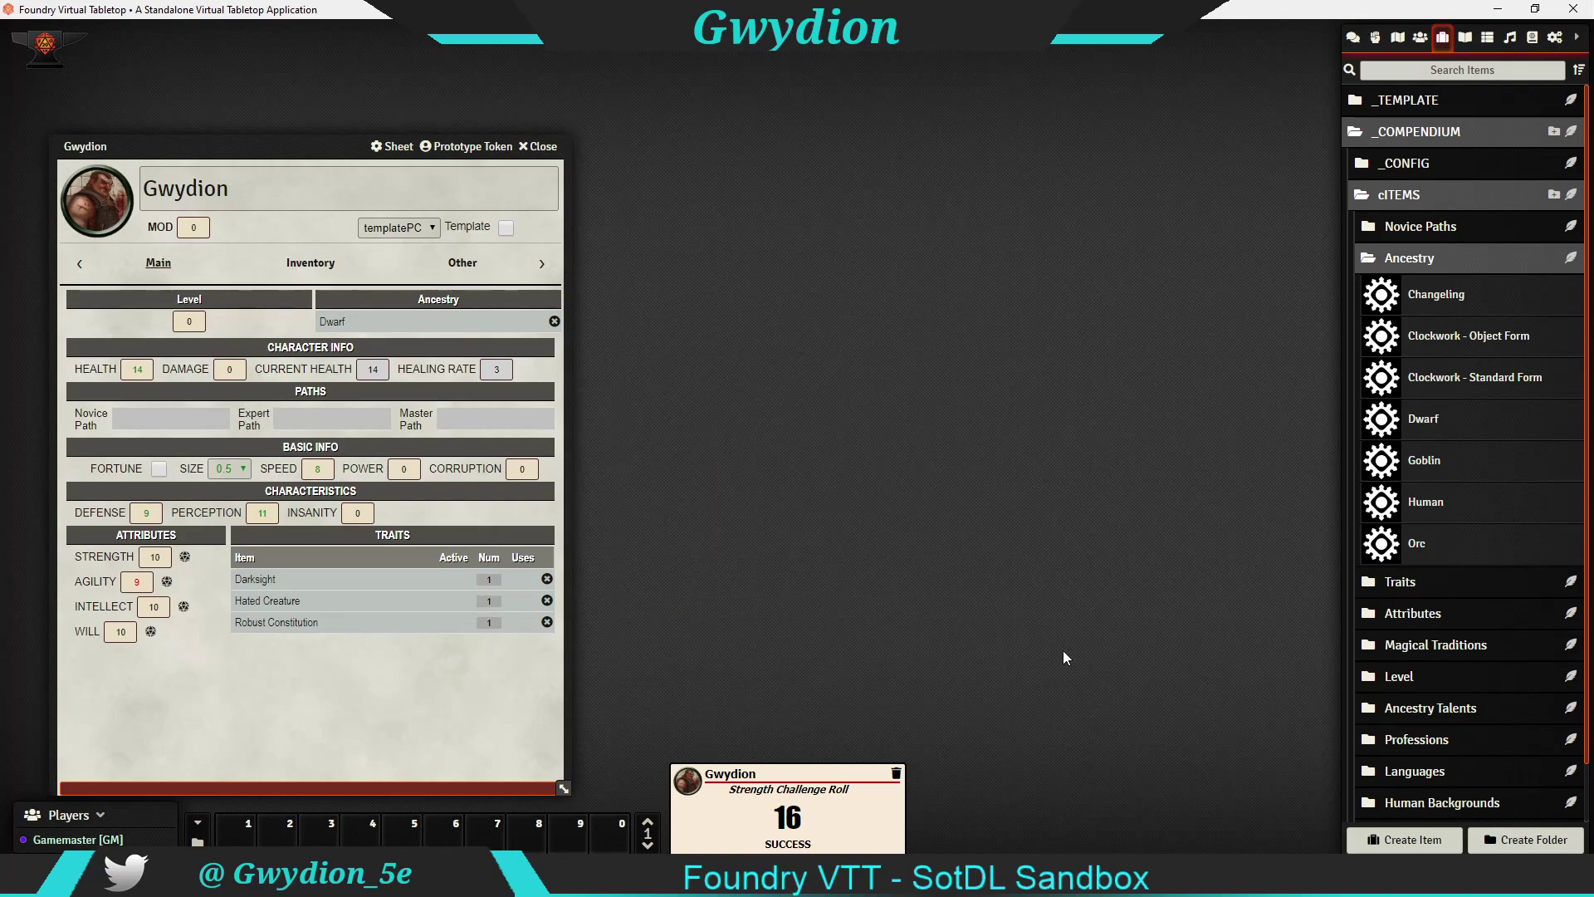
click(1452, 258)
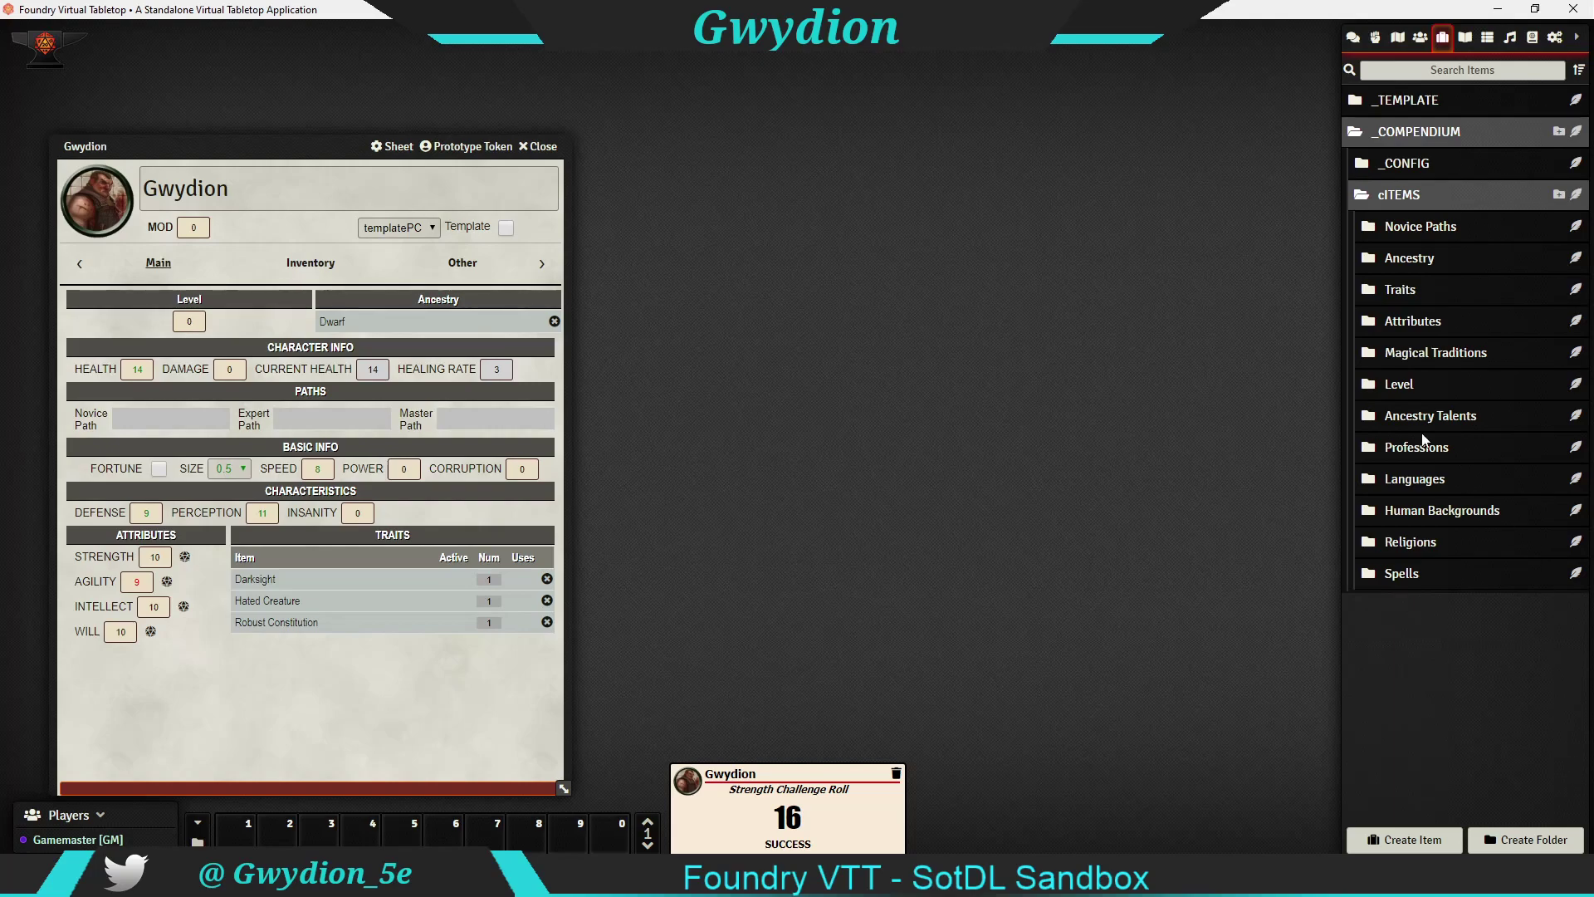
click(1412, 384)
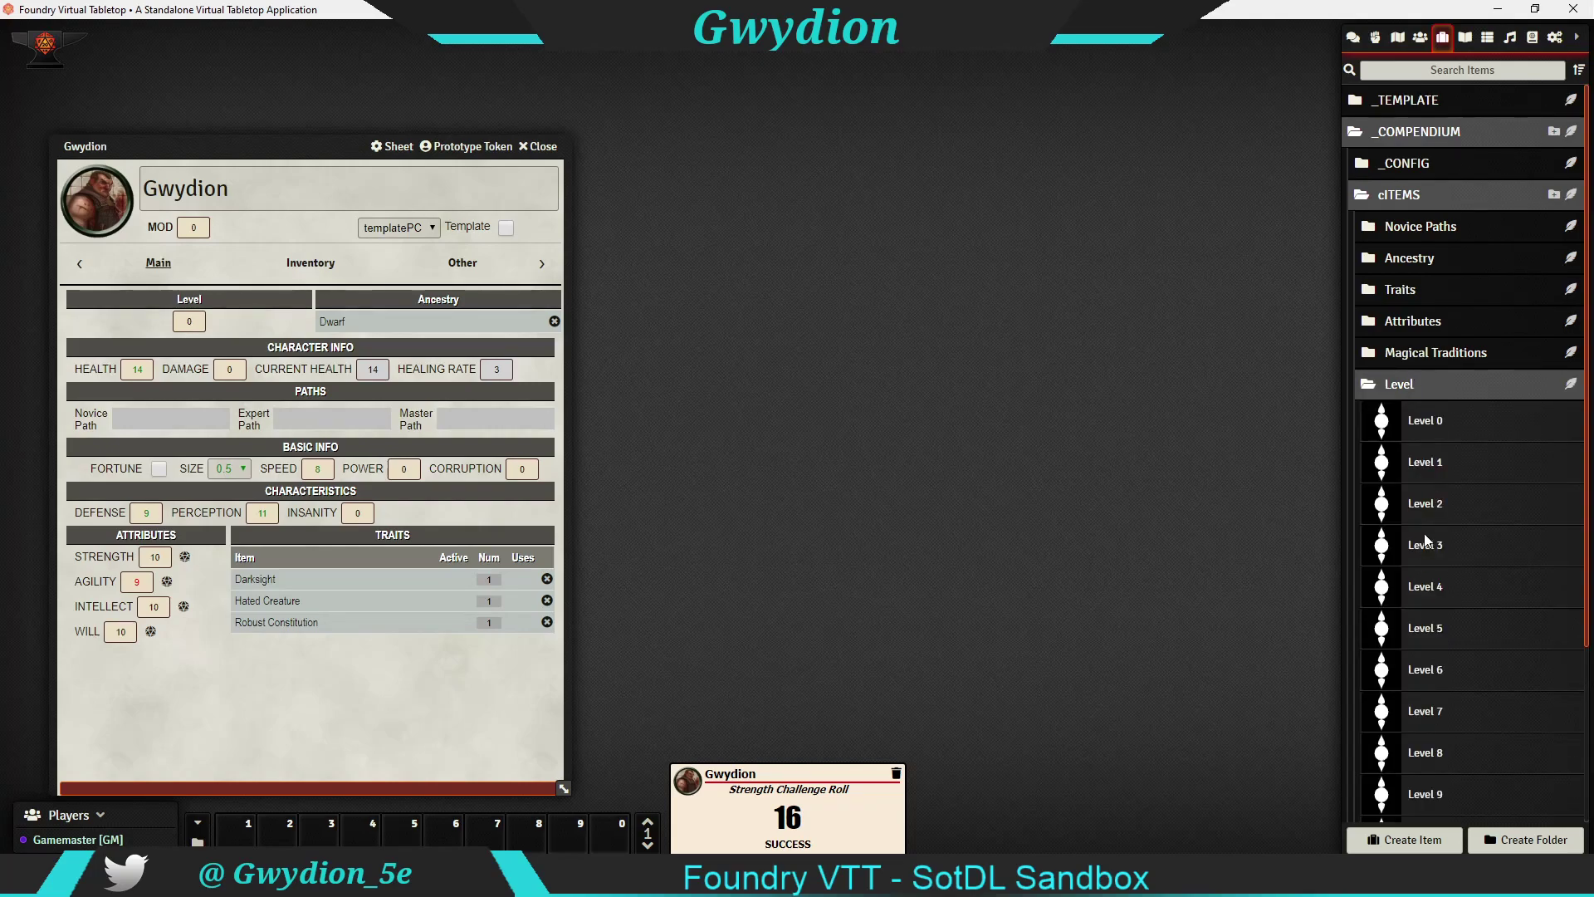
drag(1429, 462, 375, 397)
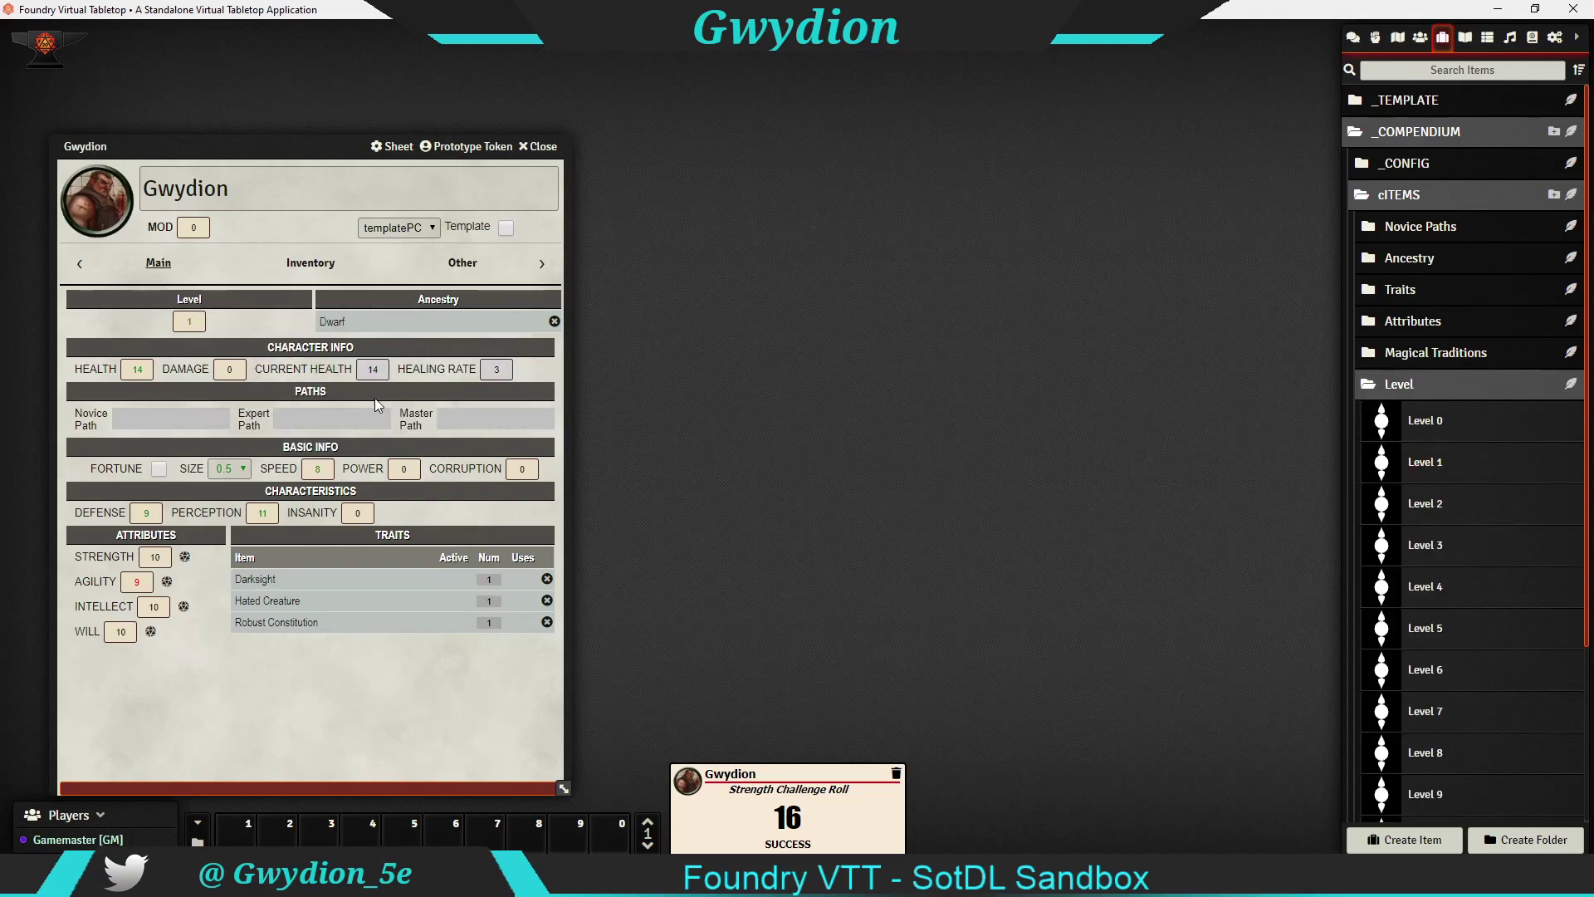
click(1452, 387)
Expand Novice Paths, glance at the Other page, and return to Main
click(1432, 228)
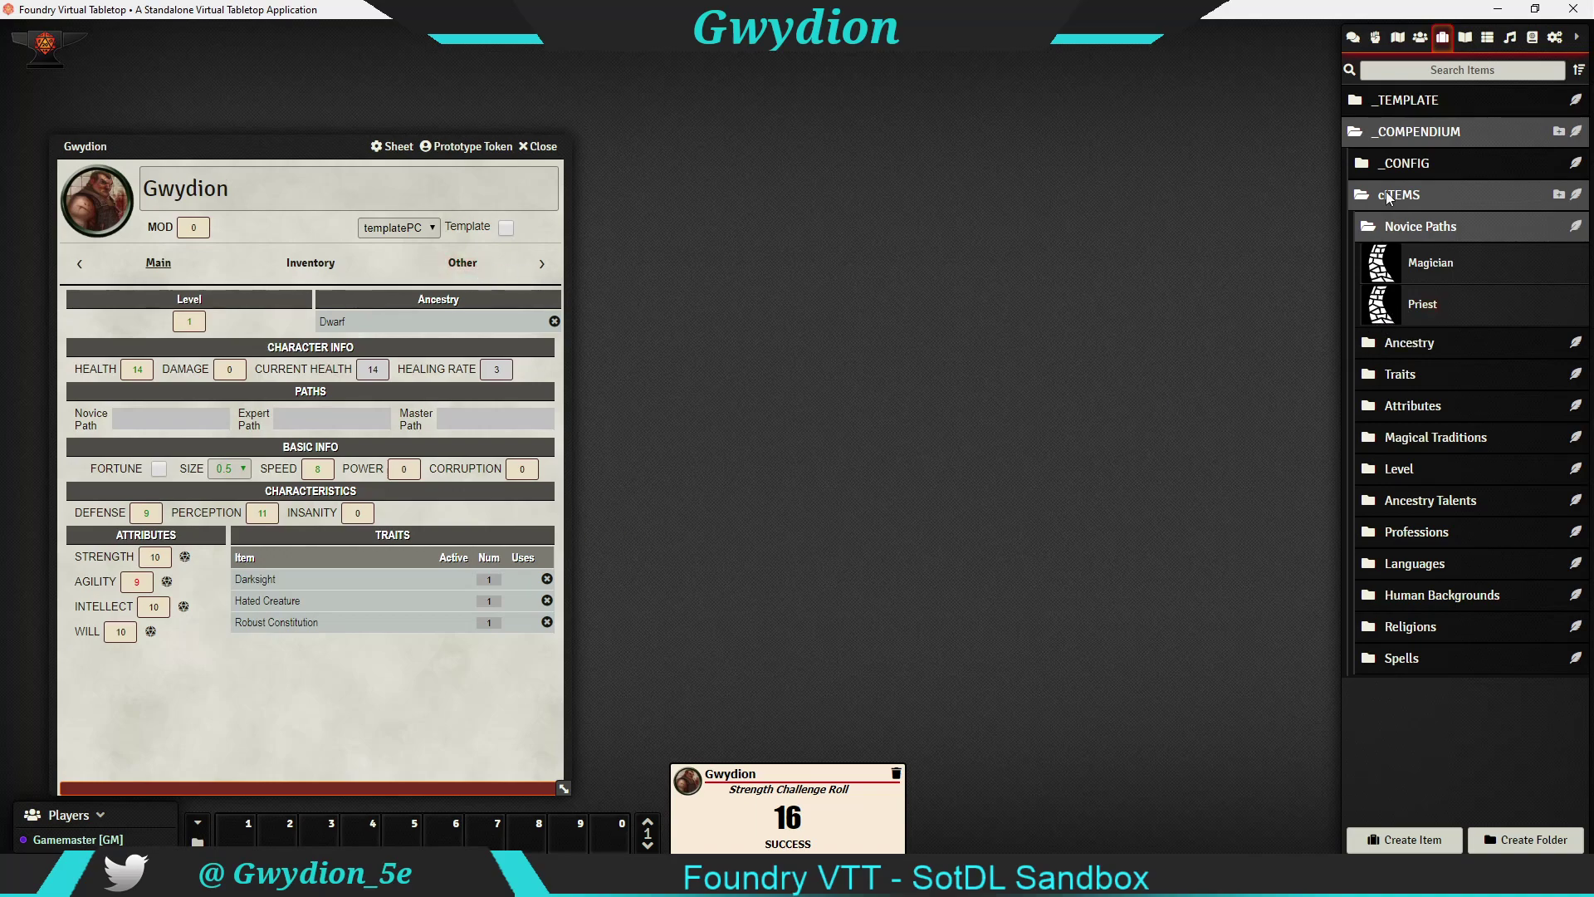
click(453, 270)
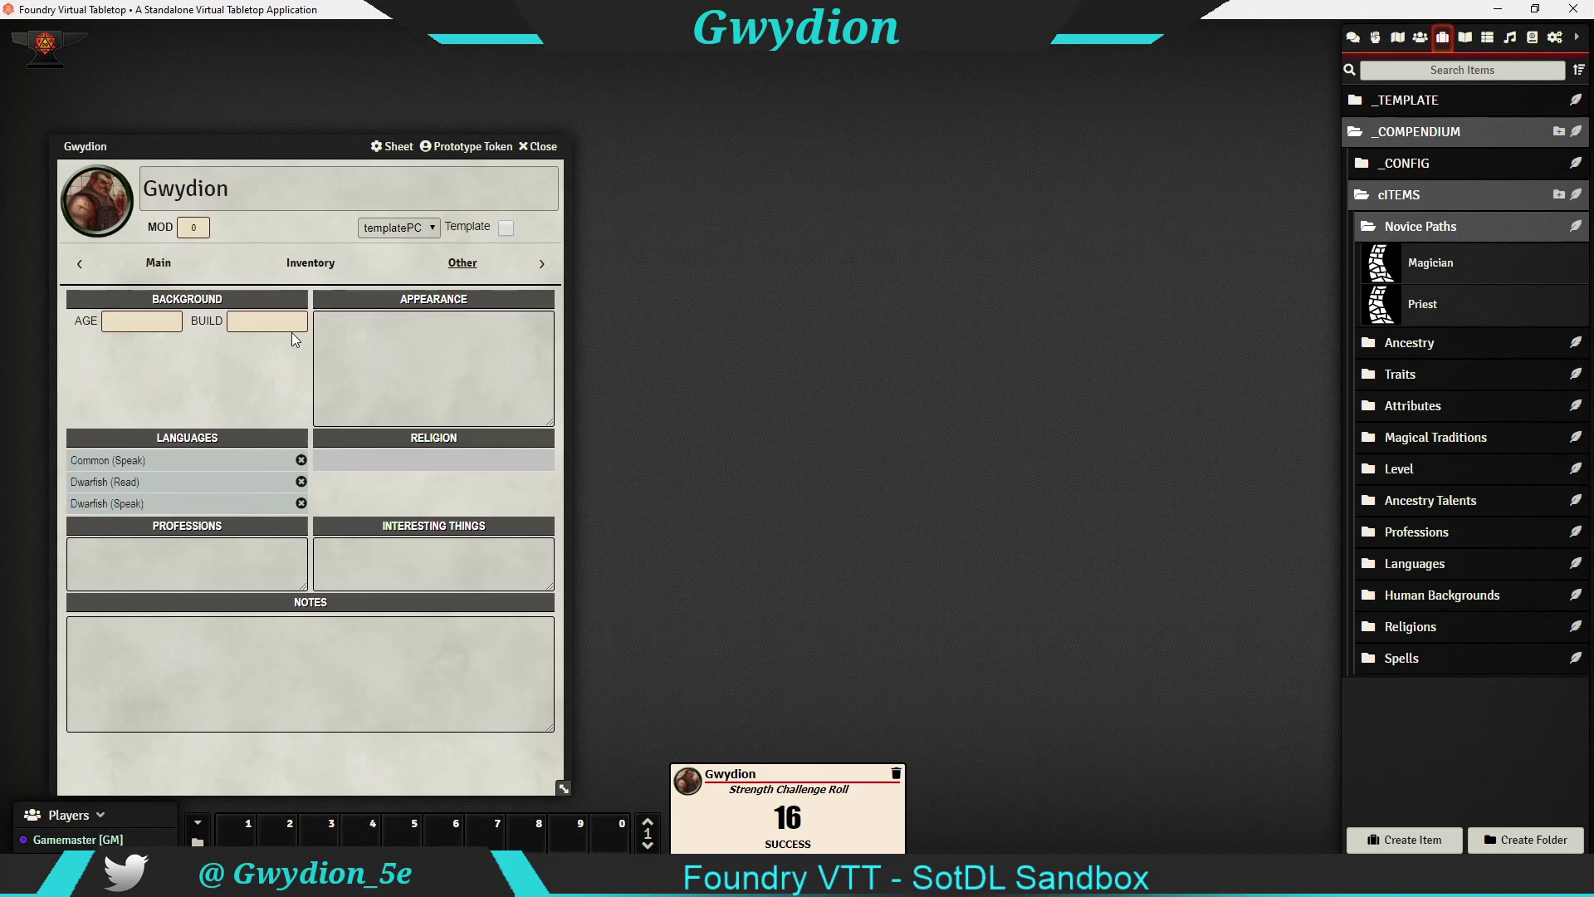
click(158, 264)
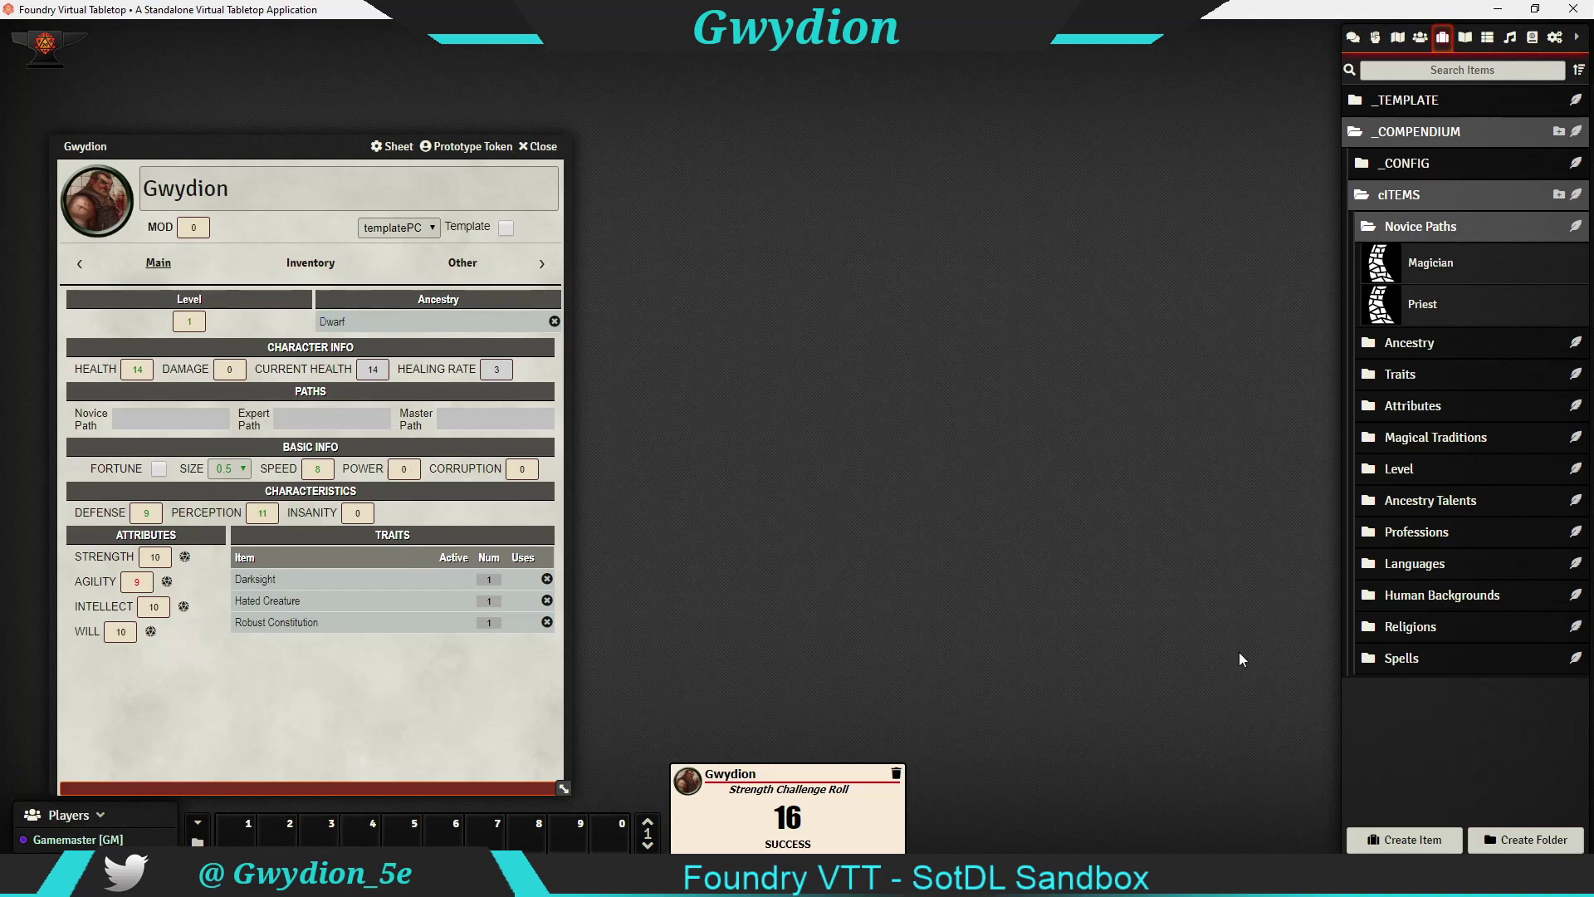
Add the Priest novice path to Gwydion and read its description
drag(1437, 304, 366, 490)
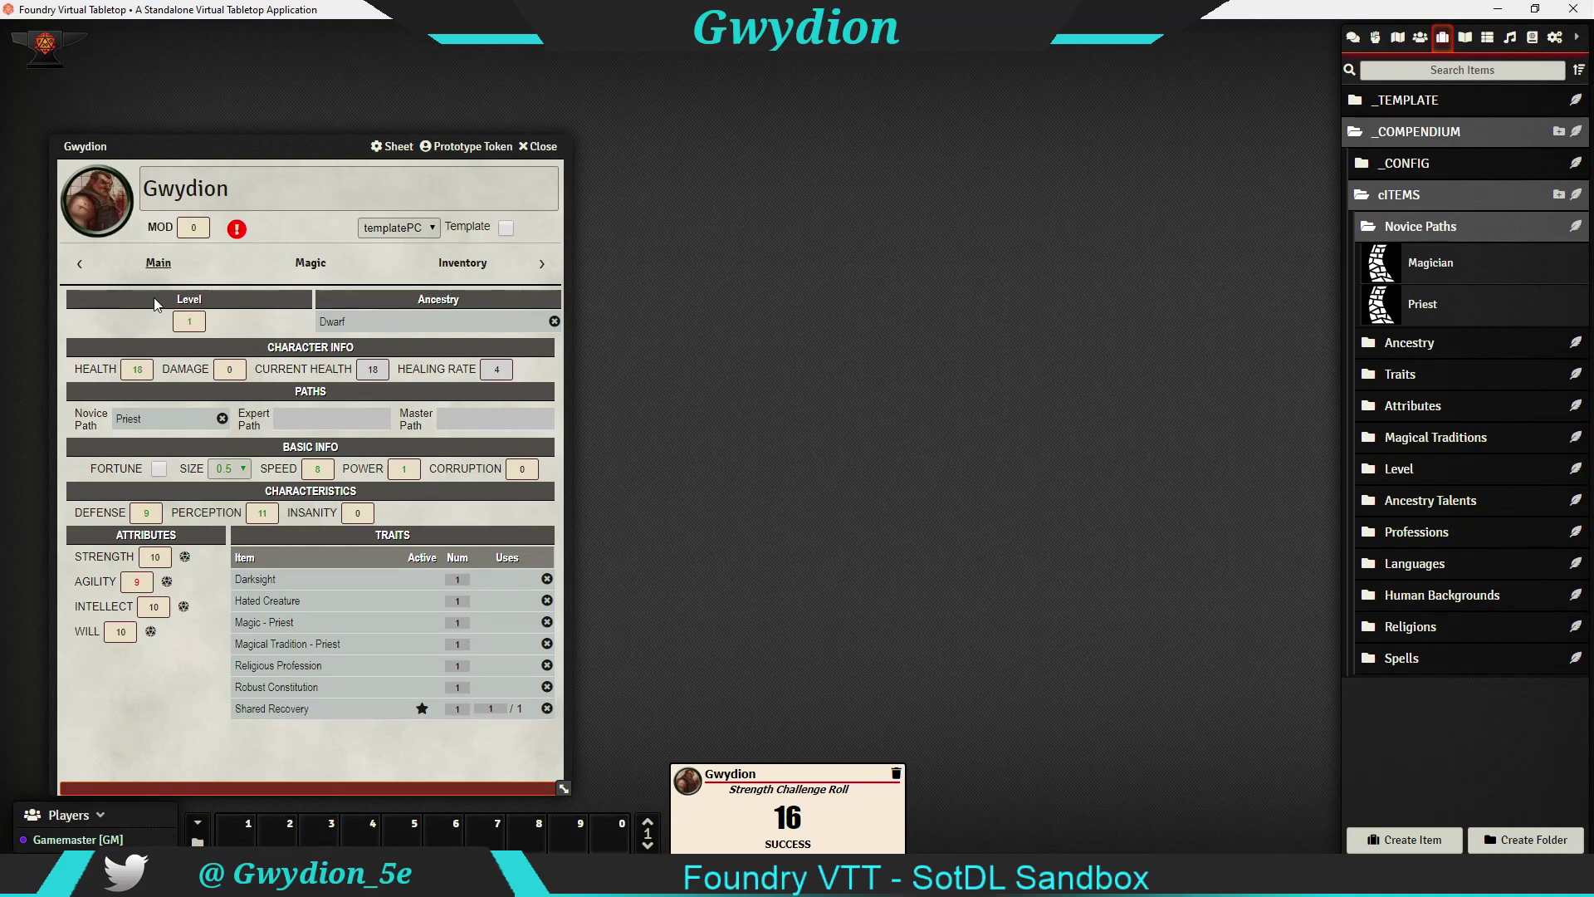
click(128, 418)
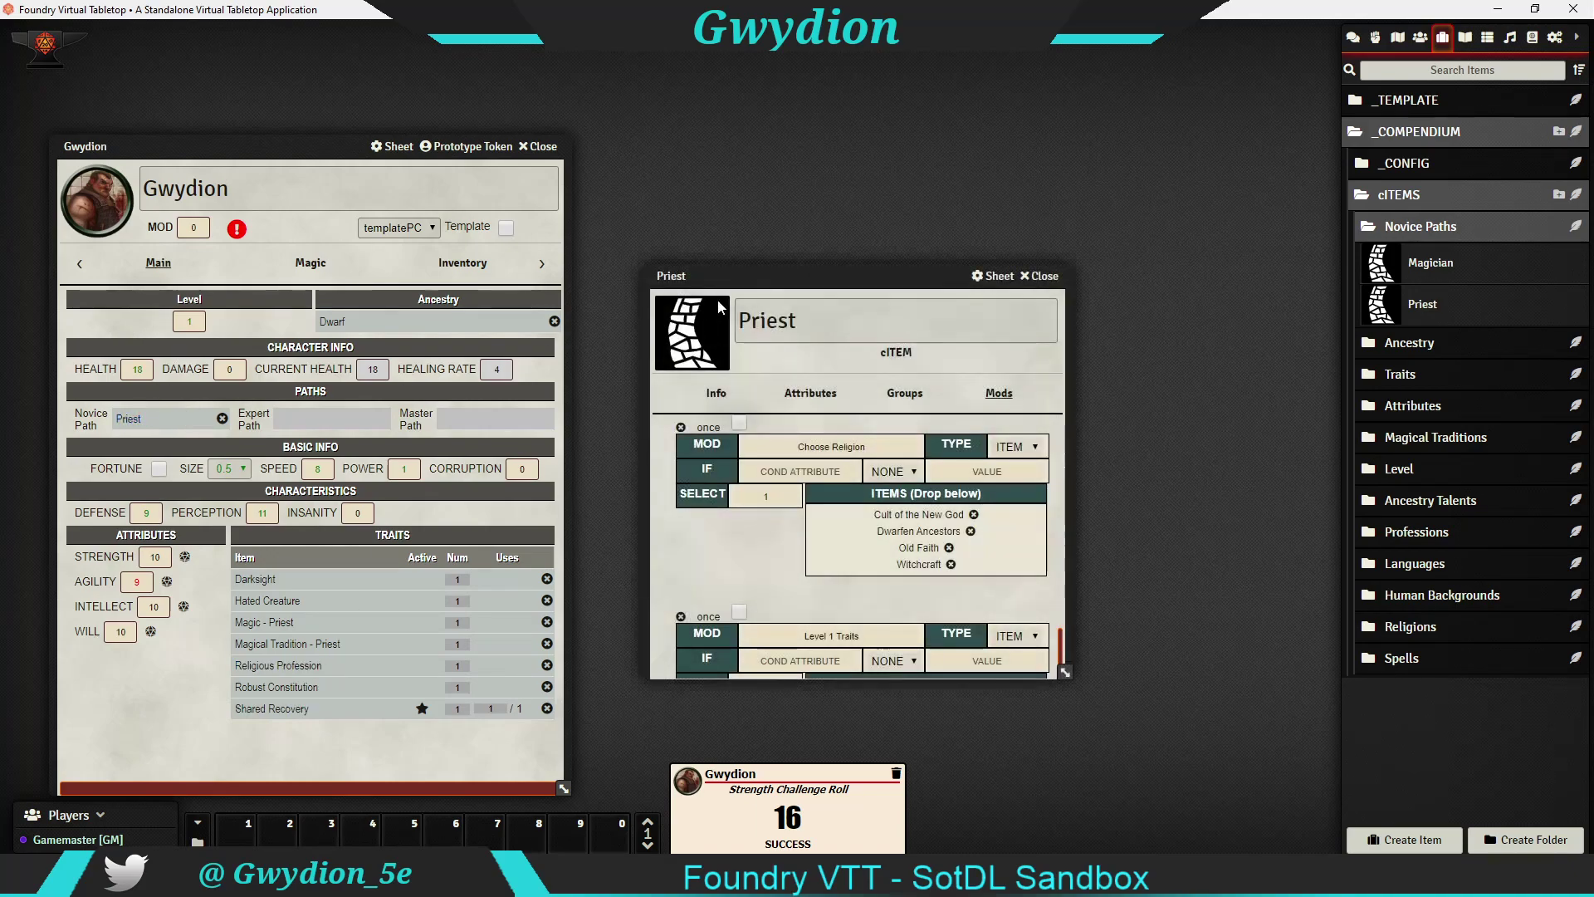
drag(751, 278, 693, 227)
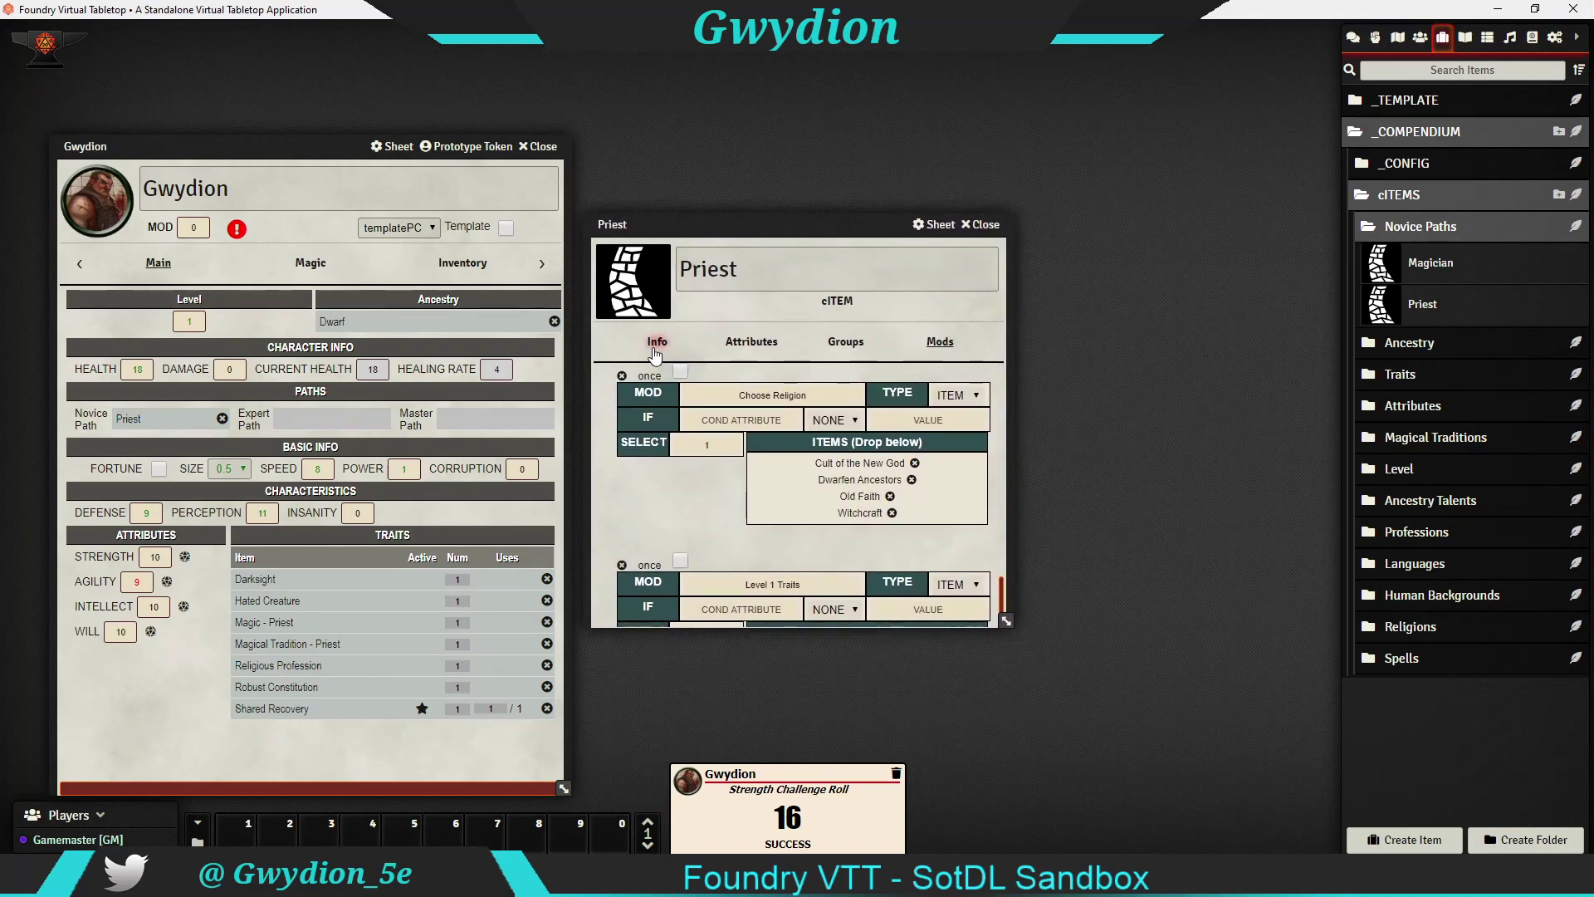
click(656, 341)
scroll(722, 407, down, 3)
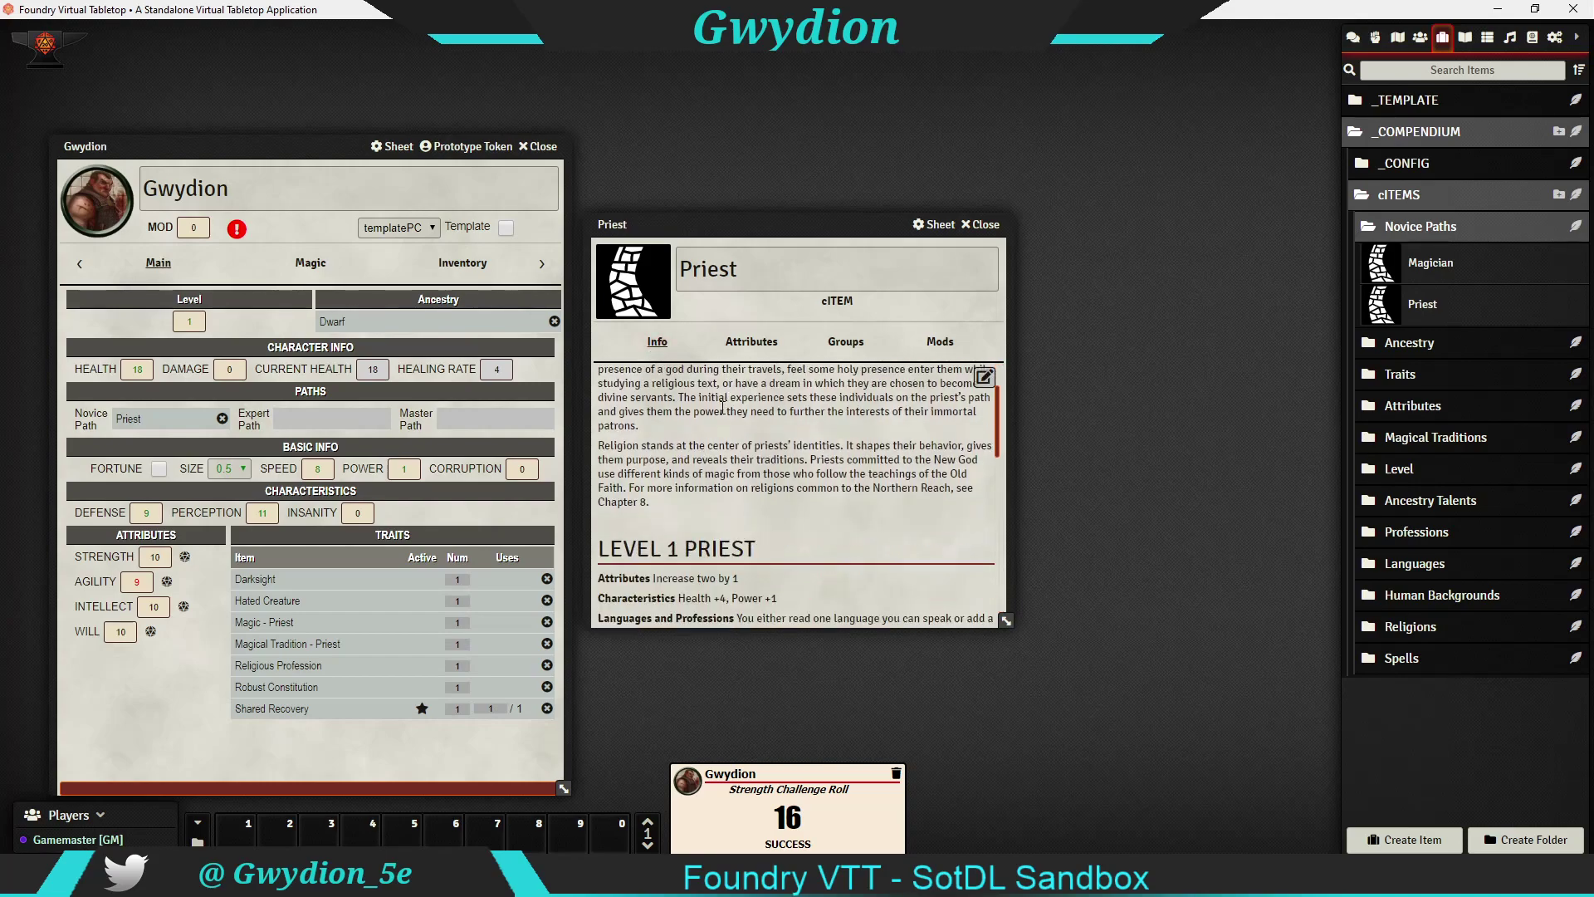
scroll(722, 408, down, 3)
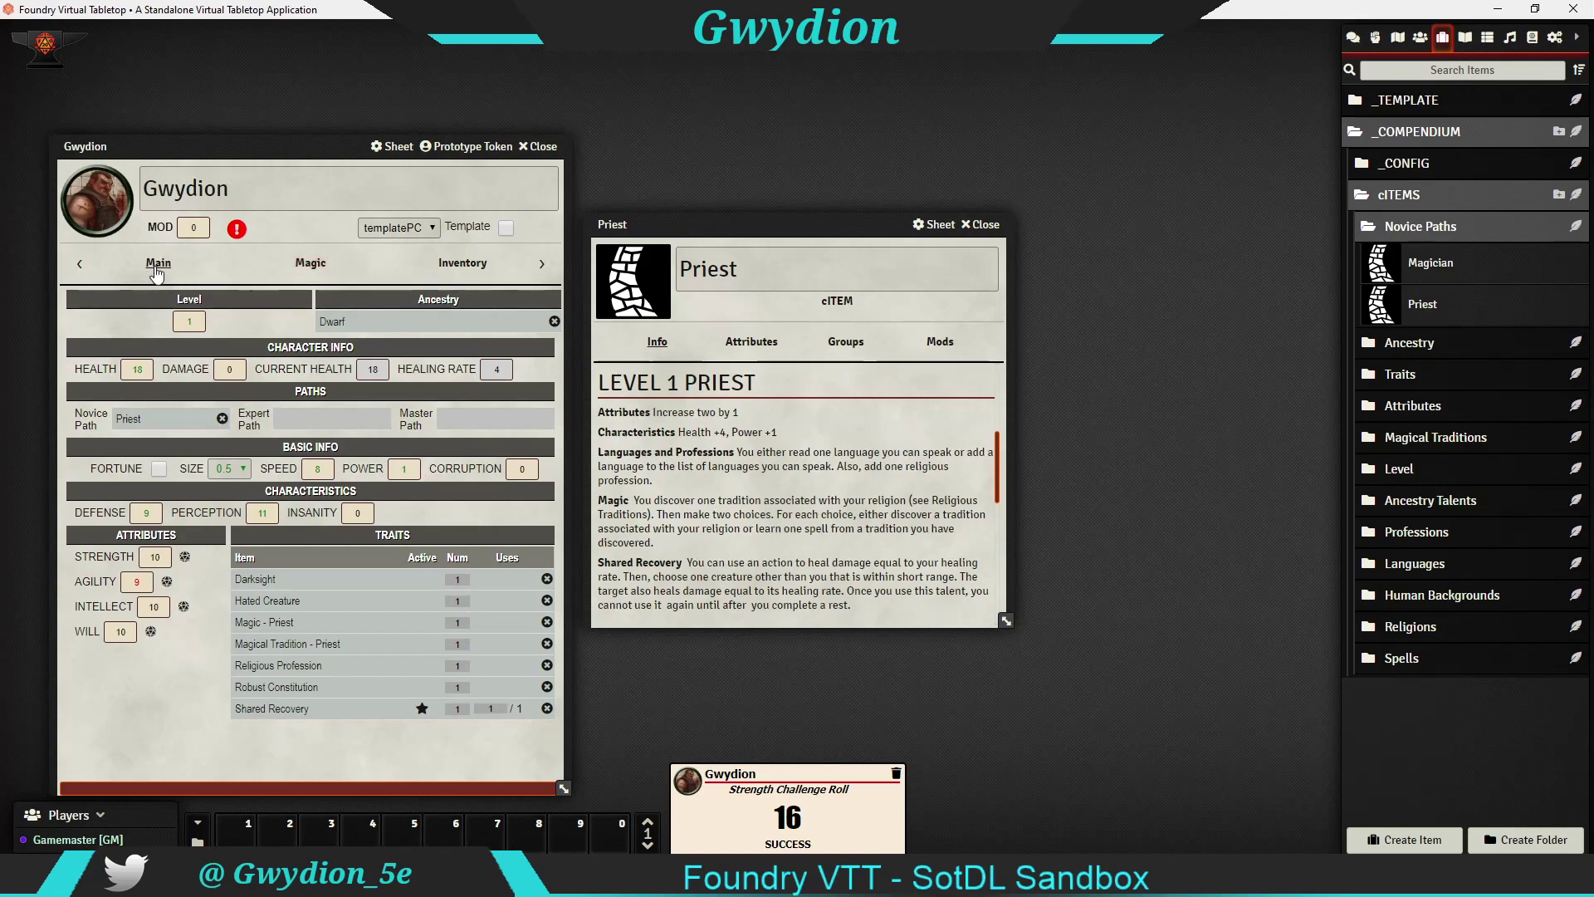
Check the Magic page, then return to the Main page
click(311, 262)
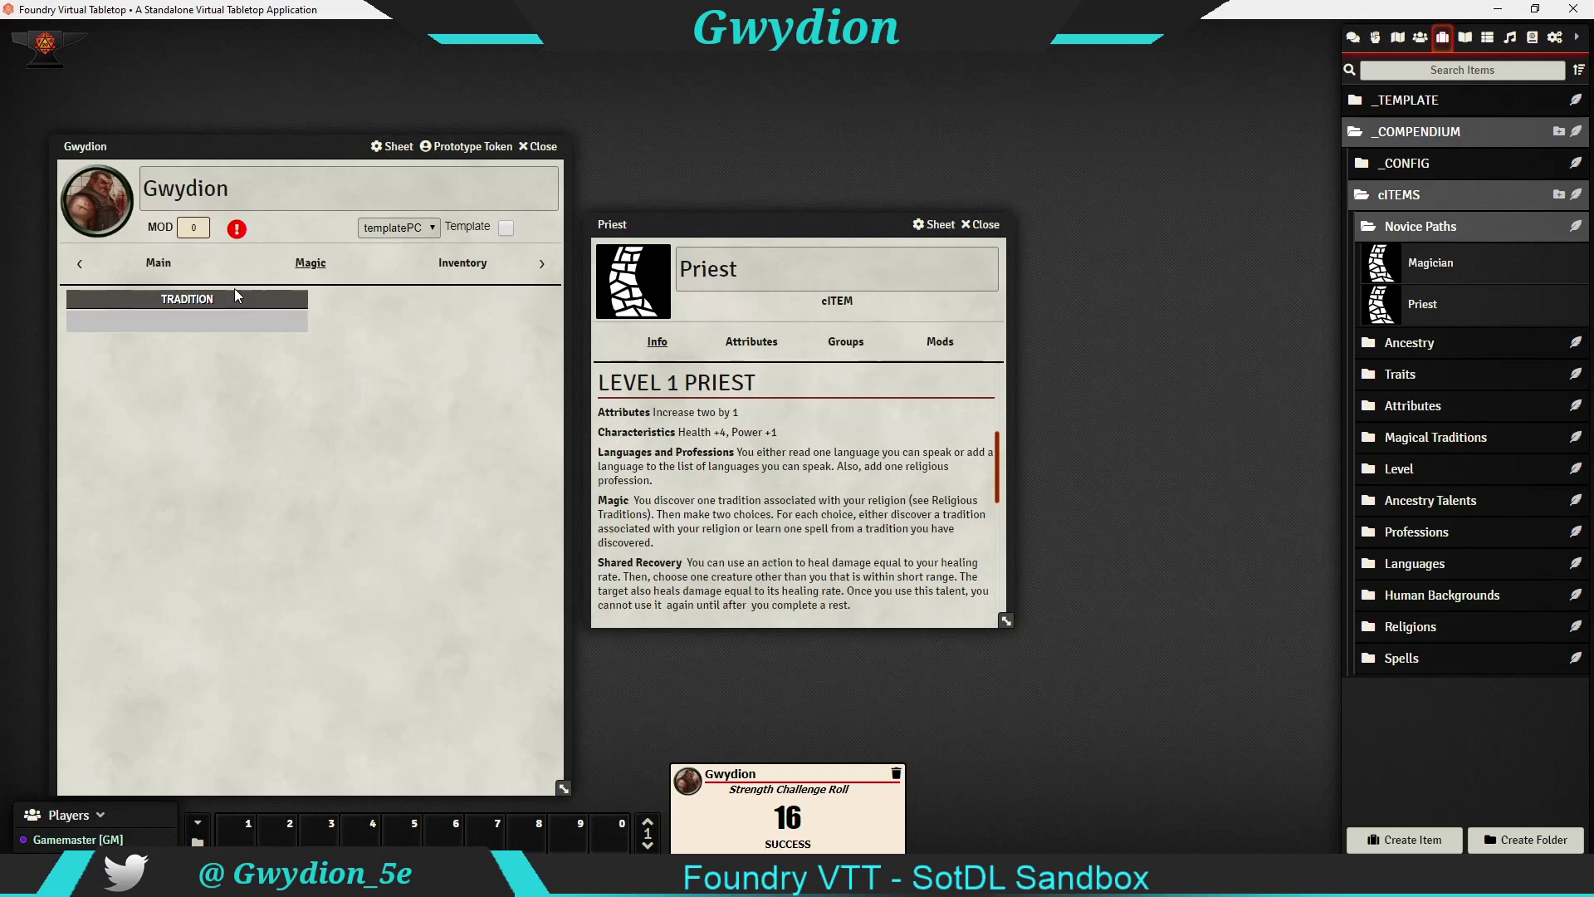
click(158, 262)
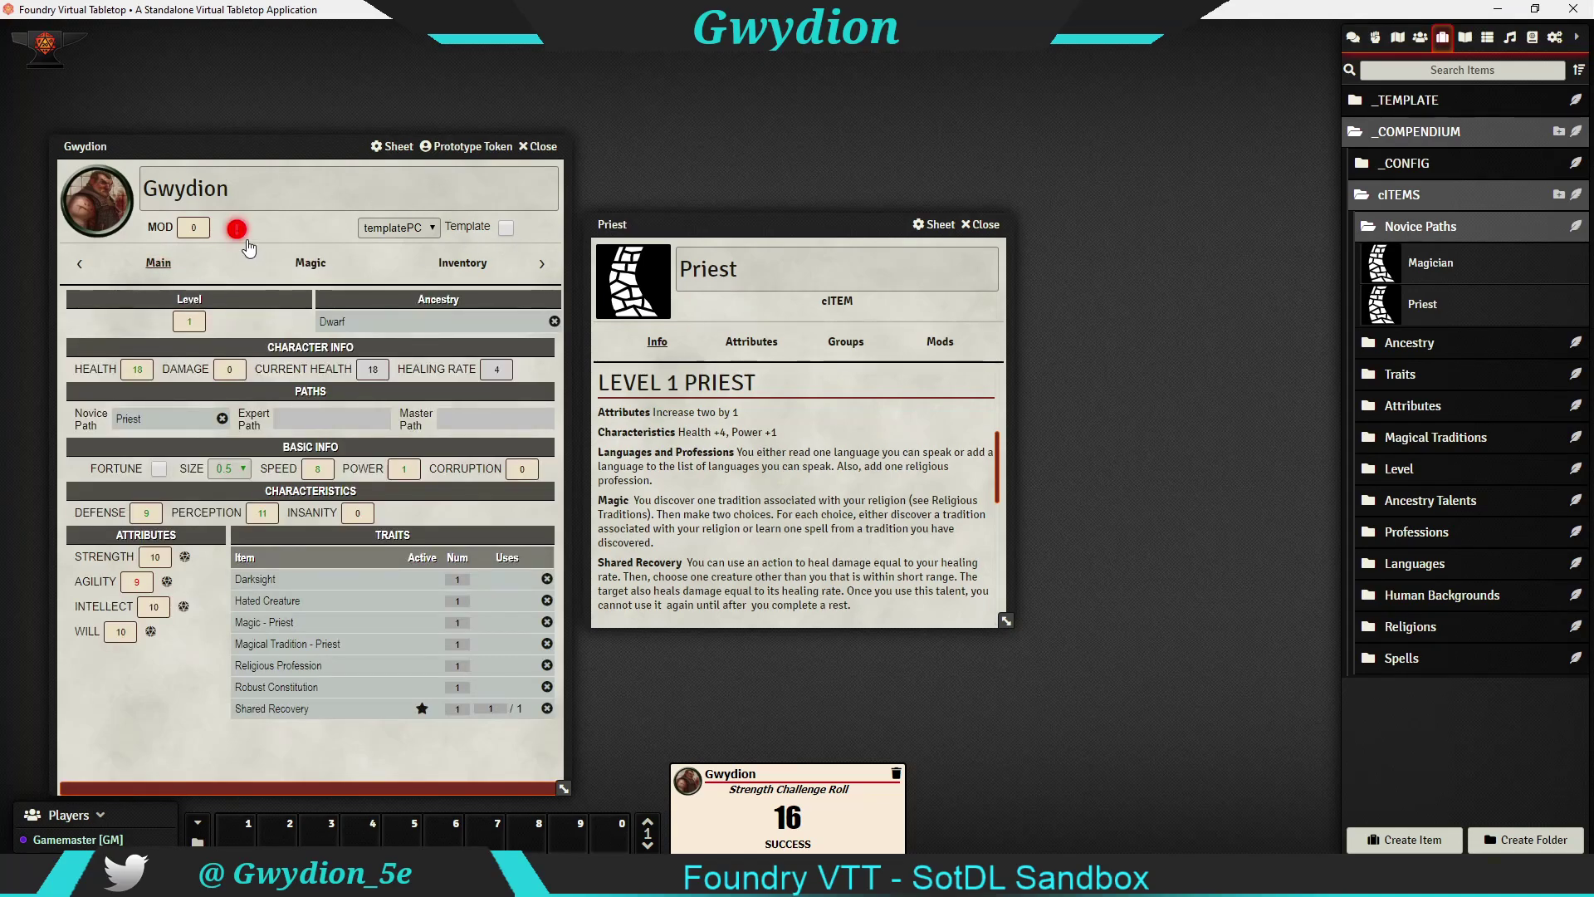
mouse_move(237, 236)
Apply the level-up attribute increase, raising Strength and Will to 11
click(237, 228)
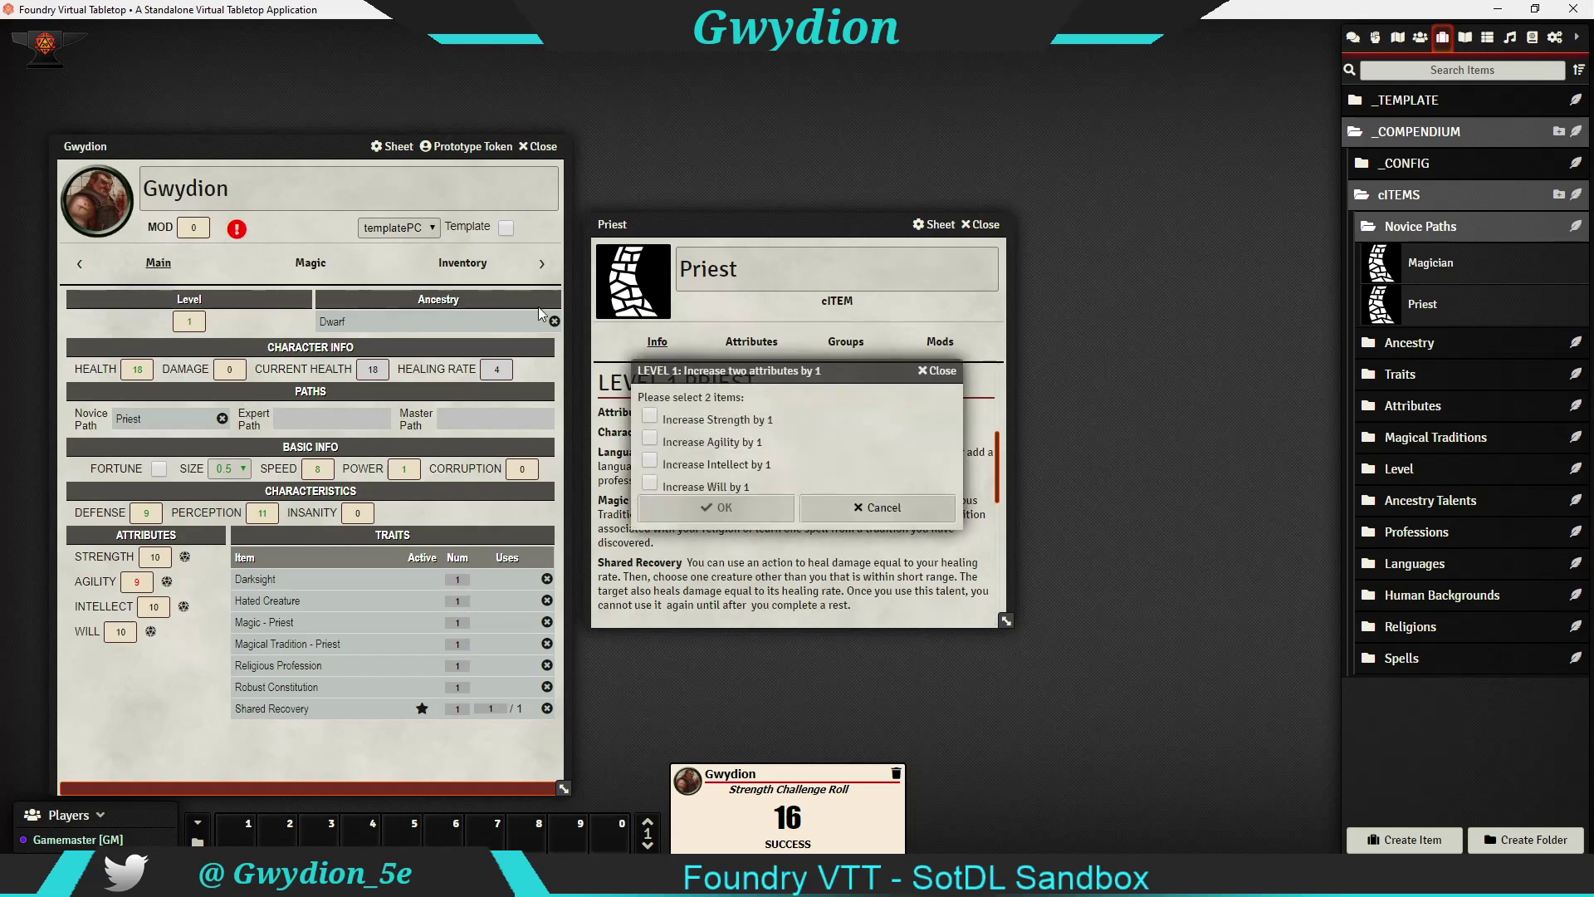
drag(700, 370, 1087, 247)
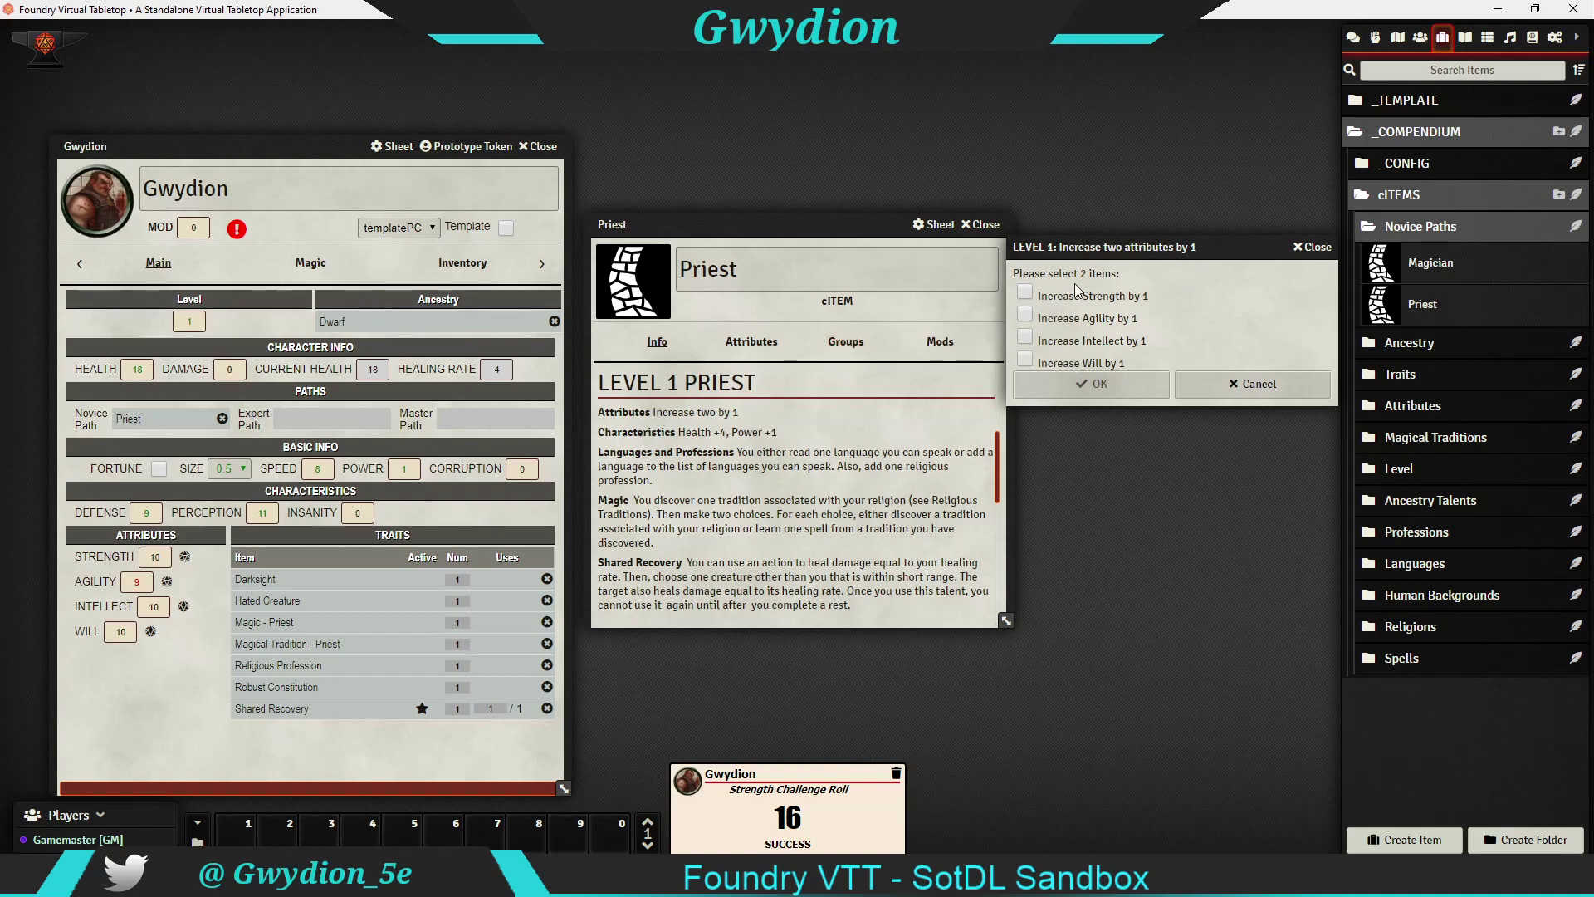
click(1029, 295)
click(1113, 390)
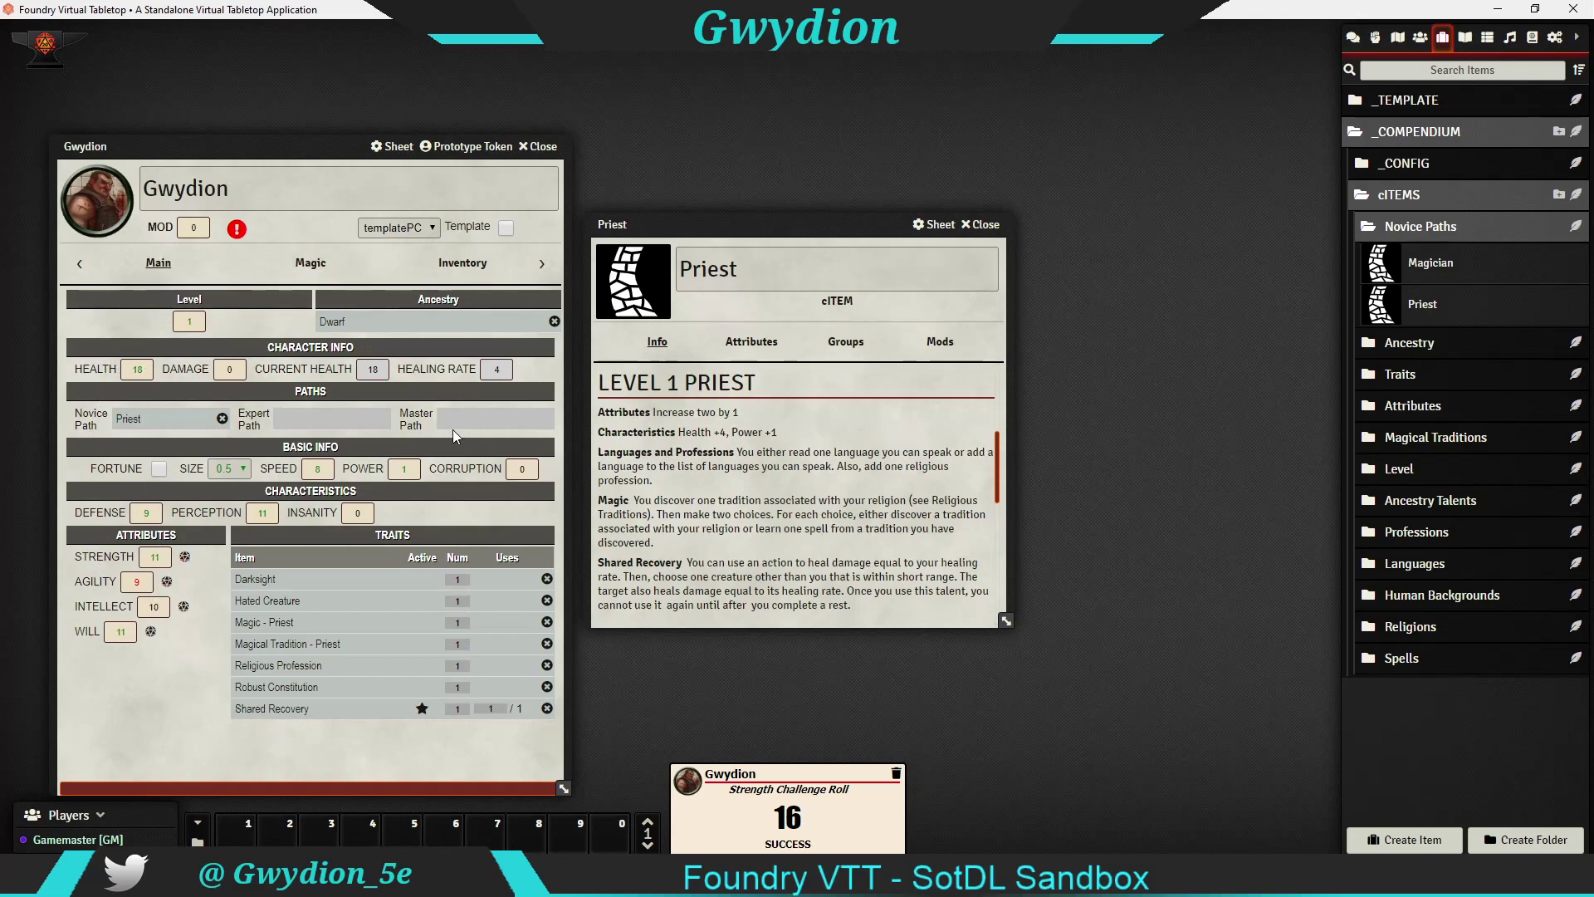
Refresh the sheet via Default and back to templatePC, bringing Health to 19
click(421, 226)
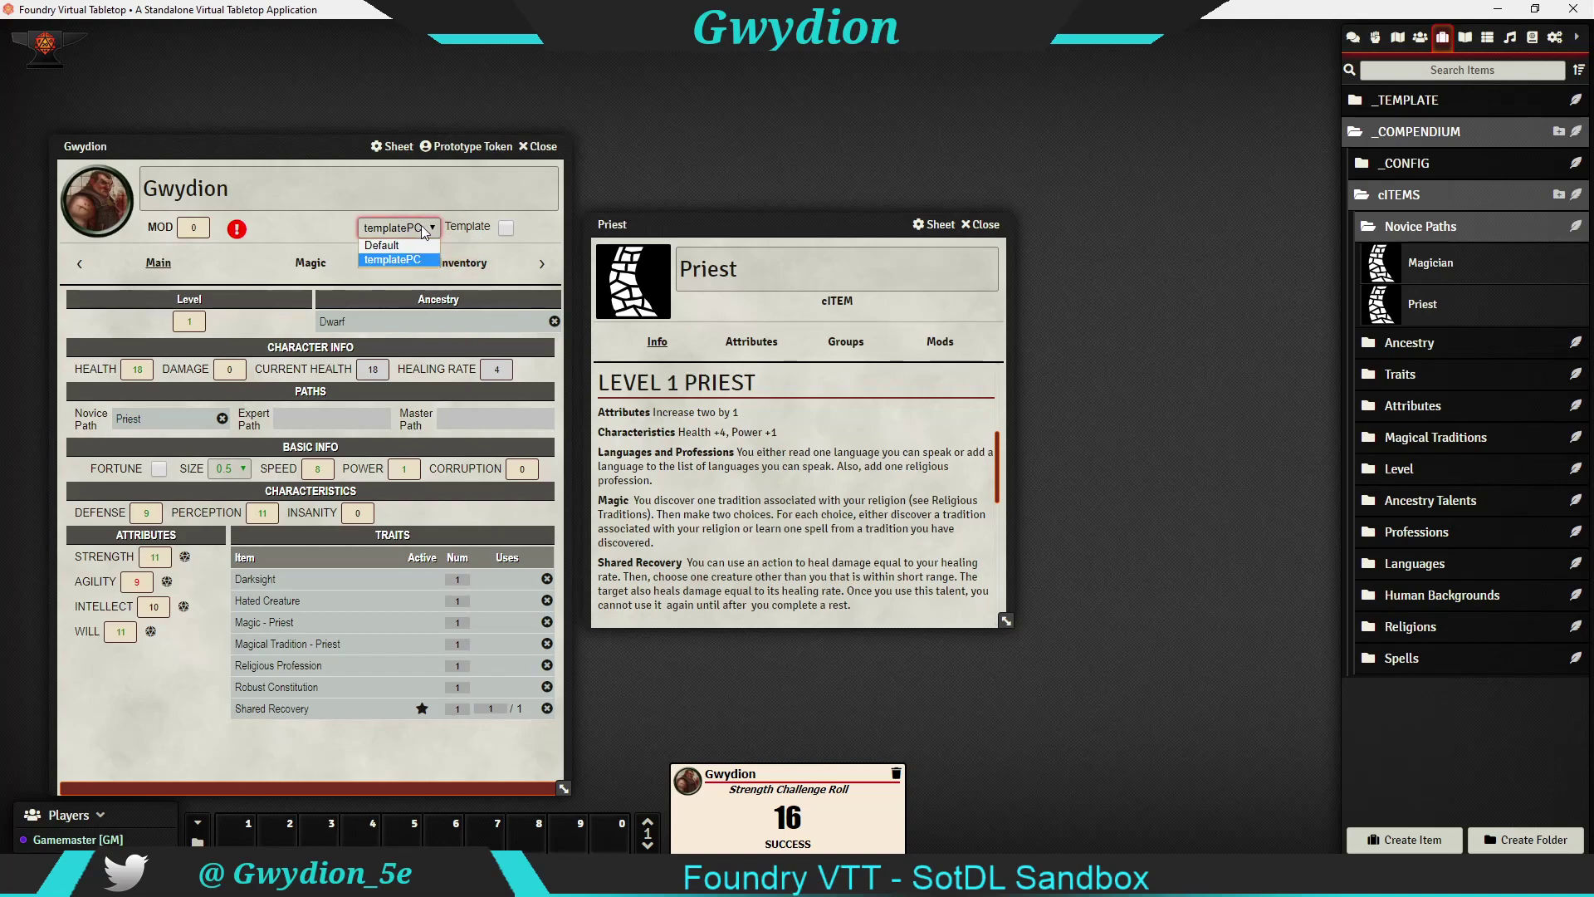
click(397, 246)
click(406, 226)
click(392, 259)
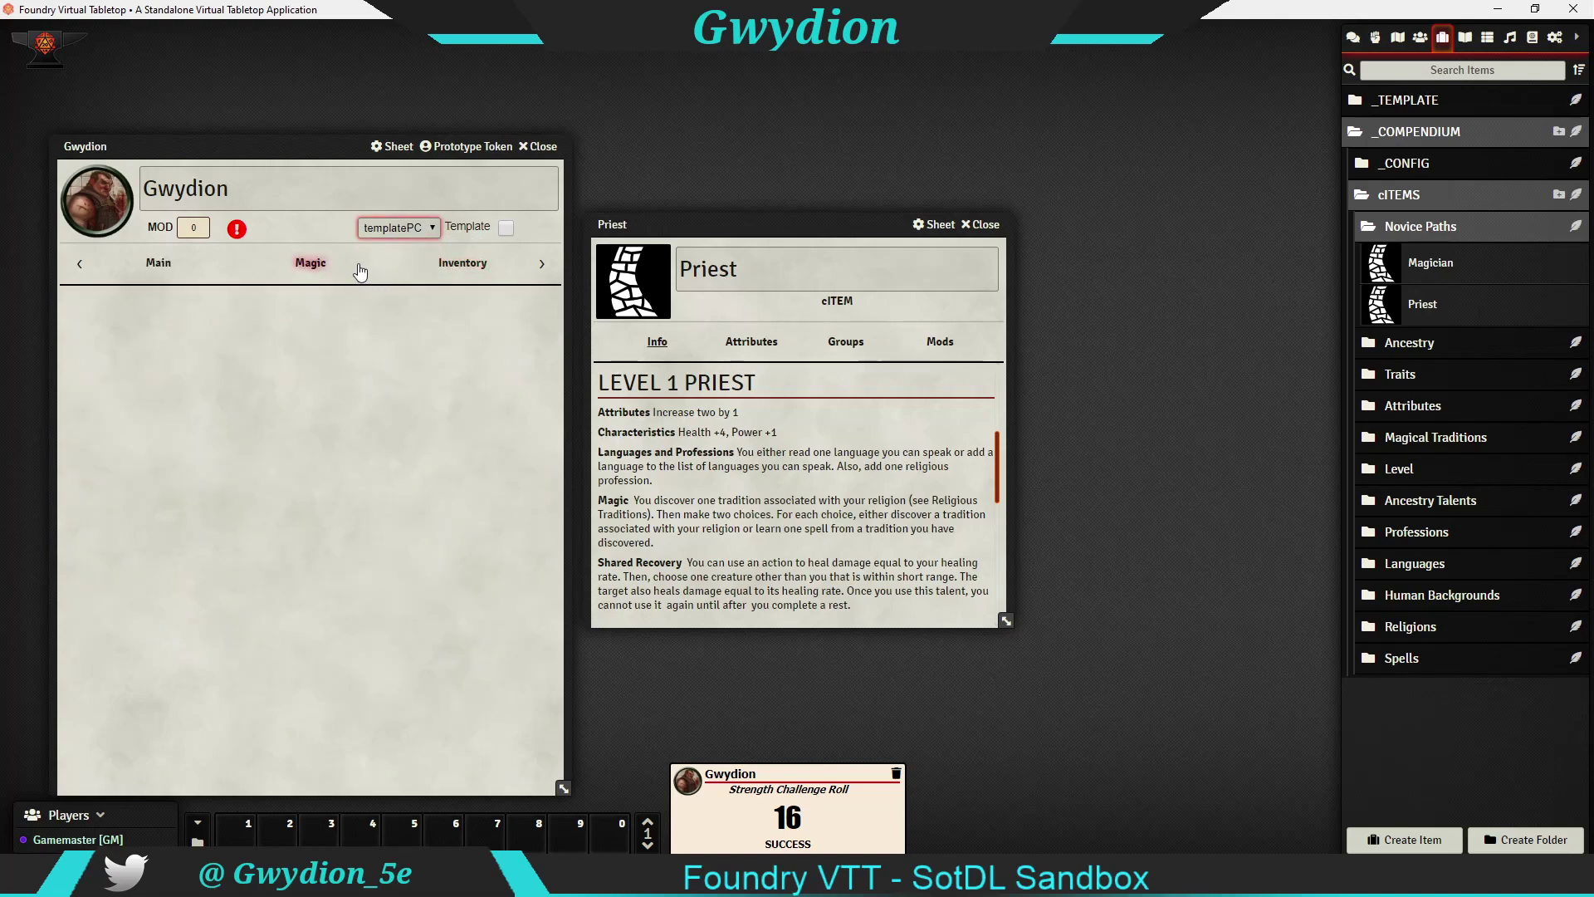
click(309, 264)
click(161, 266)
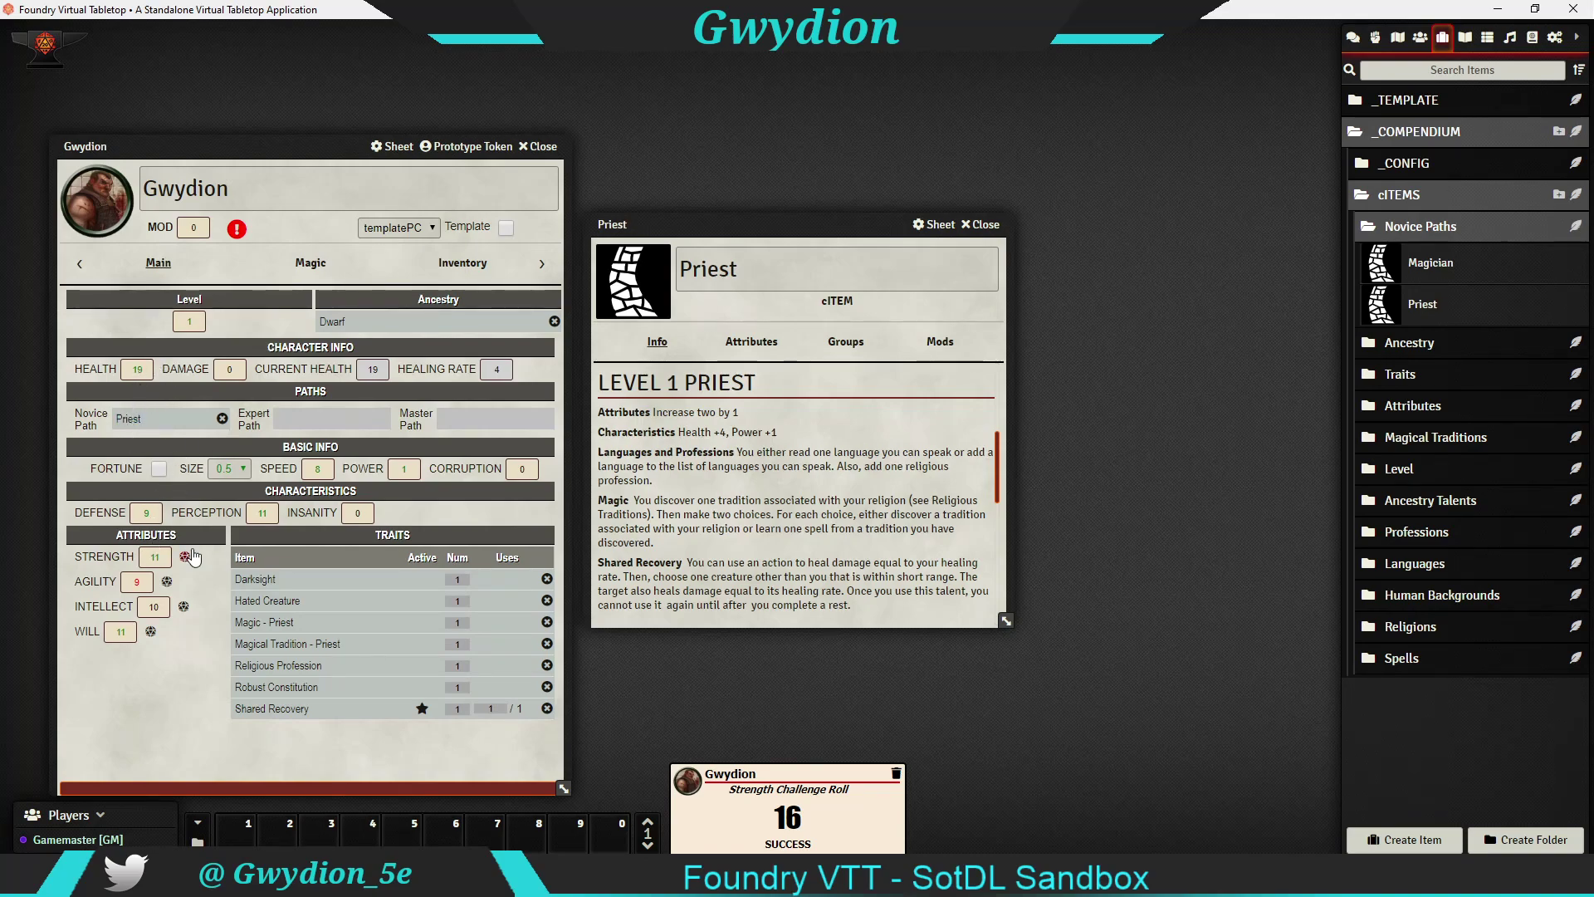
Choose Elvish (Speak) as Gwydion's new language
click(237, 228)
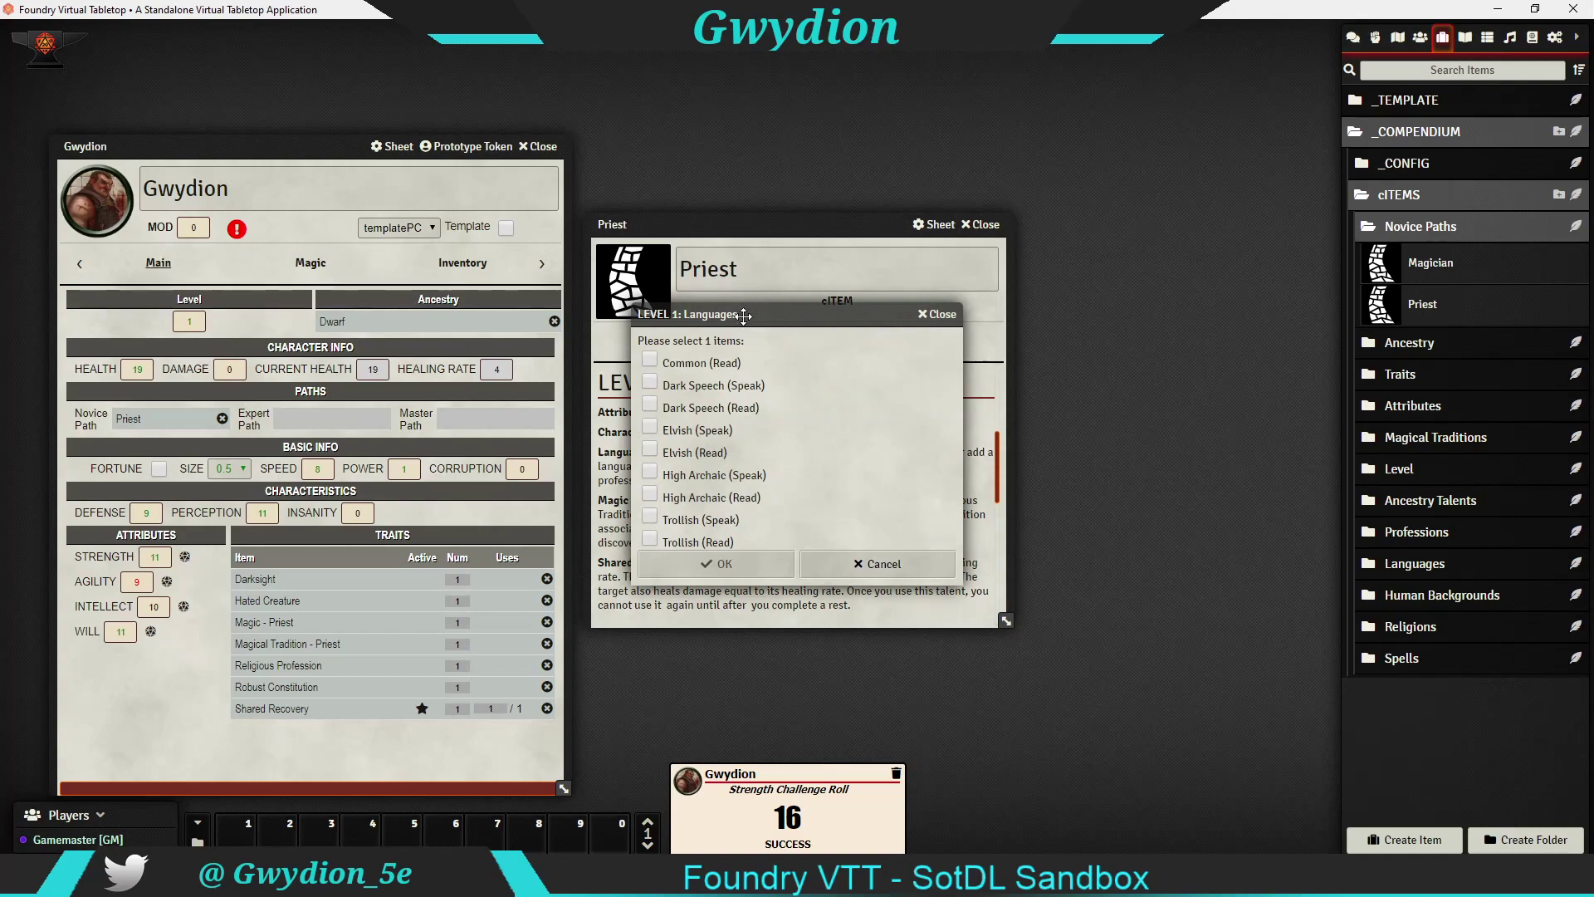
drag(753, 315, 1110, 297)
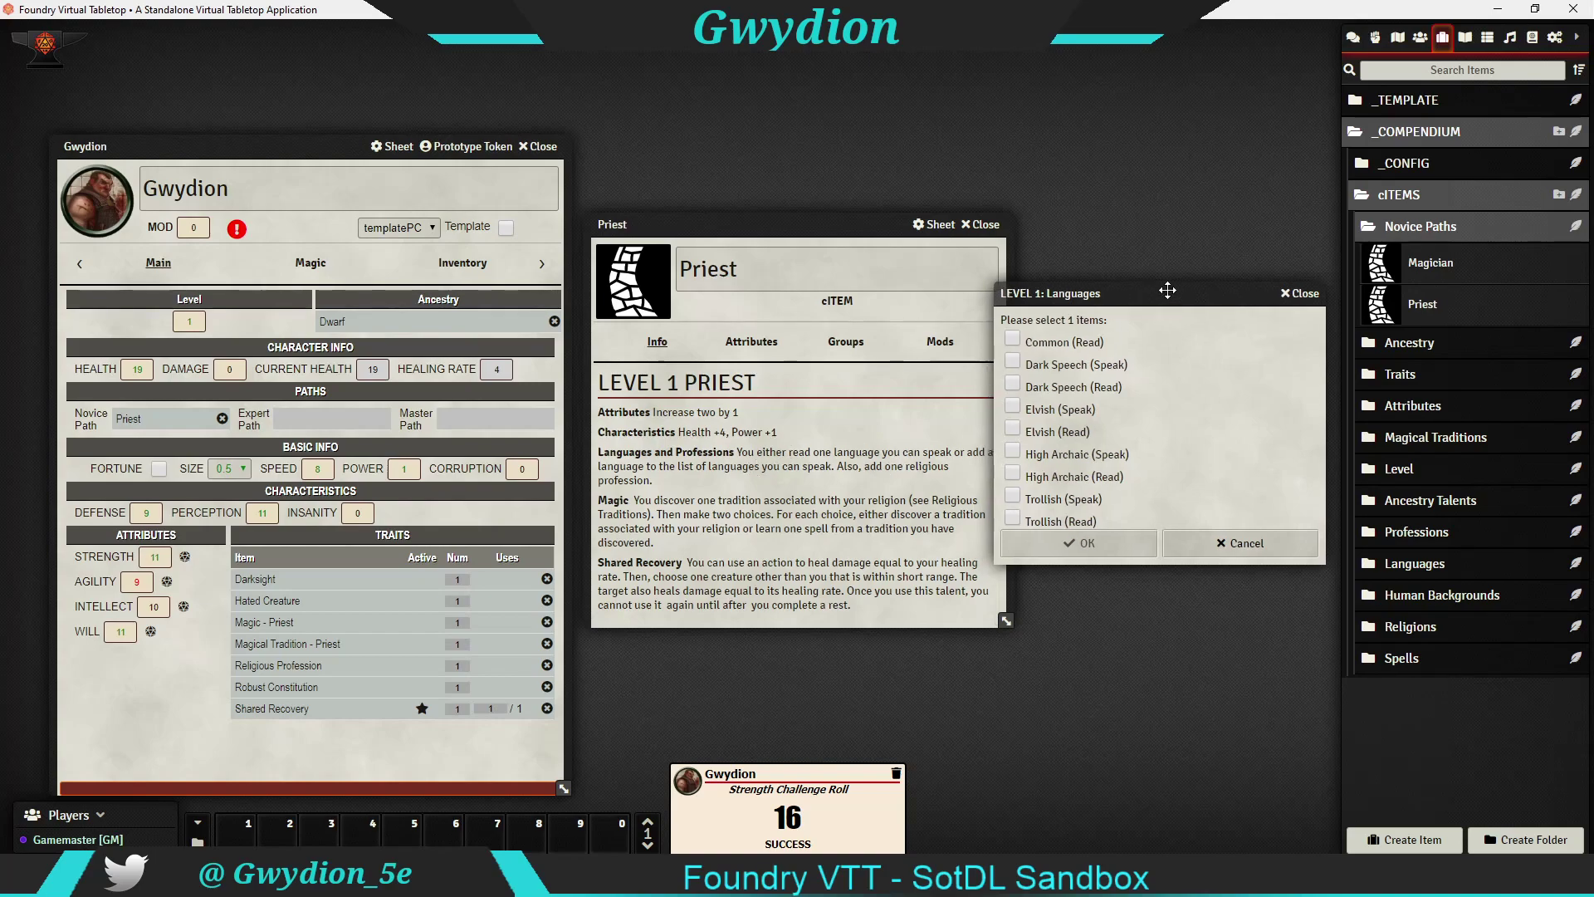
drag(1144, 292, 1164, 289)
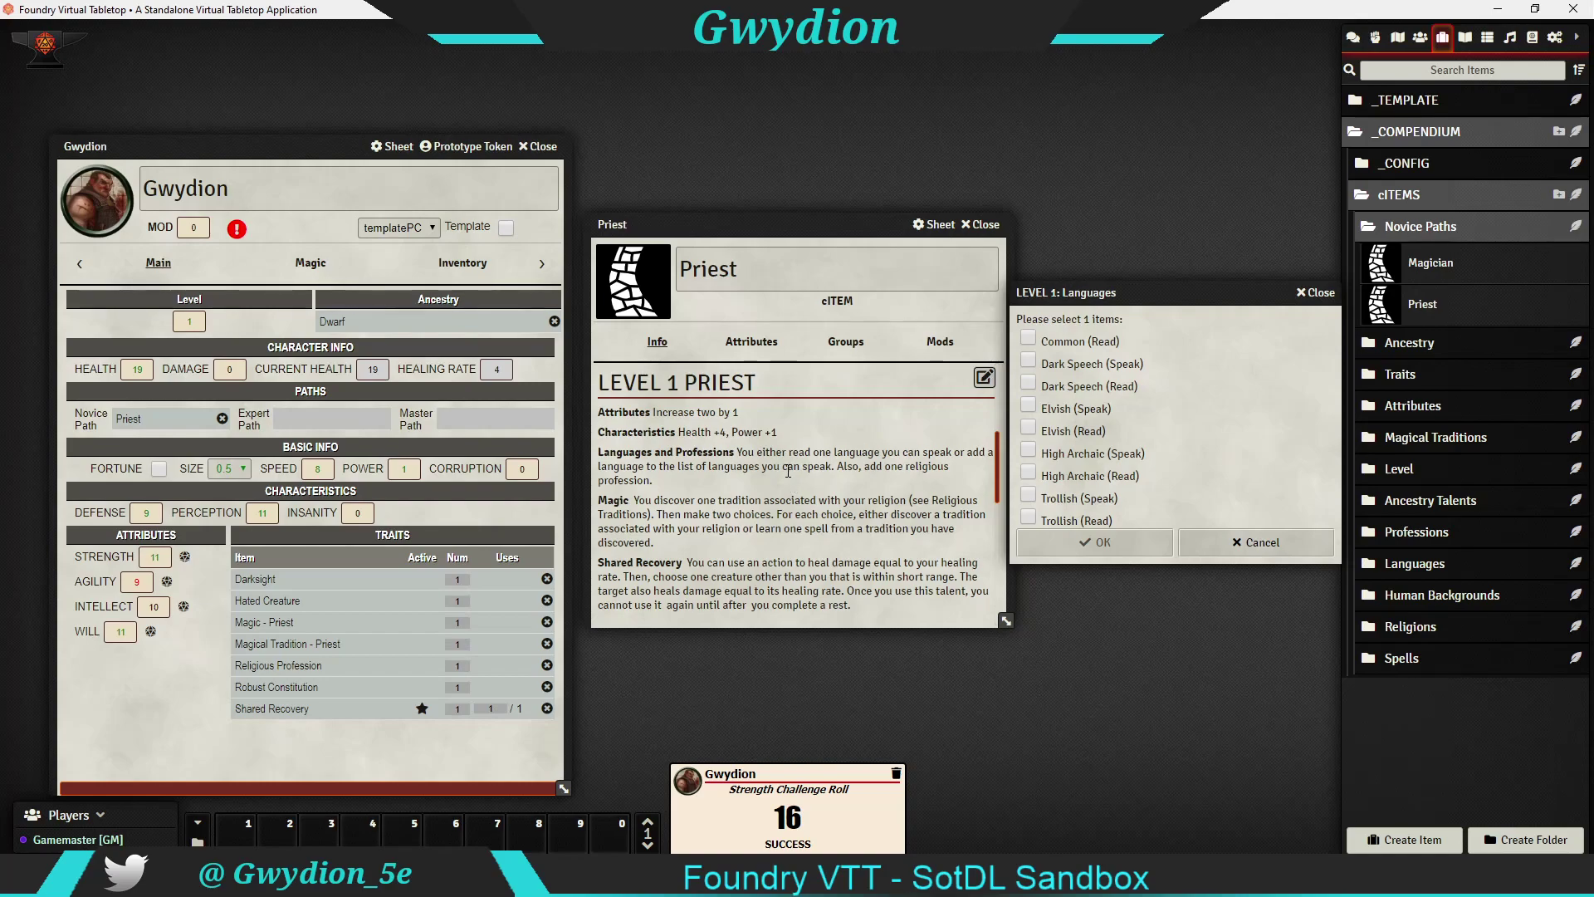
click(1029, 406)
click(1117, 541)
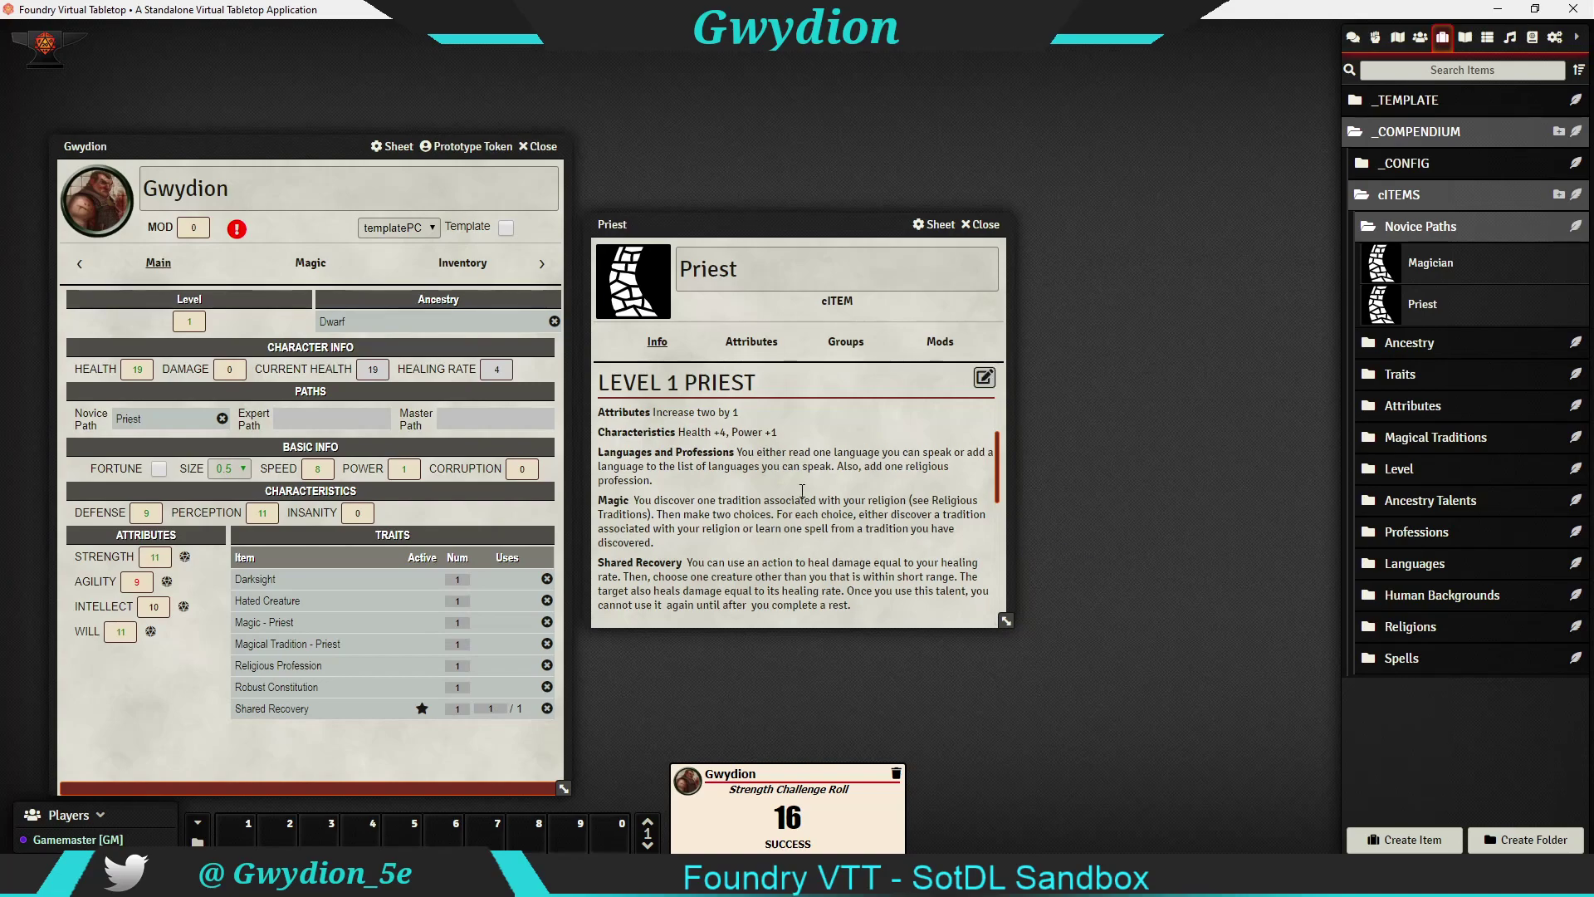
Confirm the language on the Other page, then bring up the Choose Religion prompt
click(542, 264)
click(542, 264)
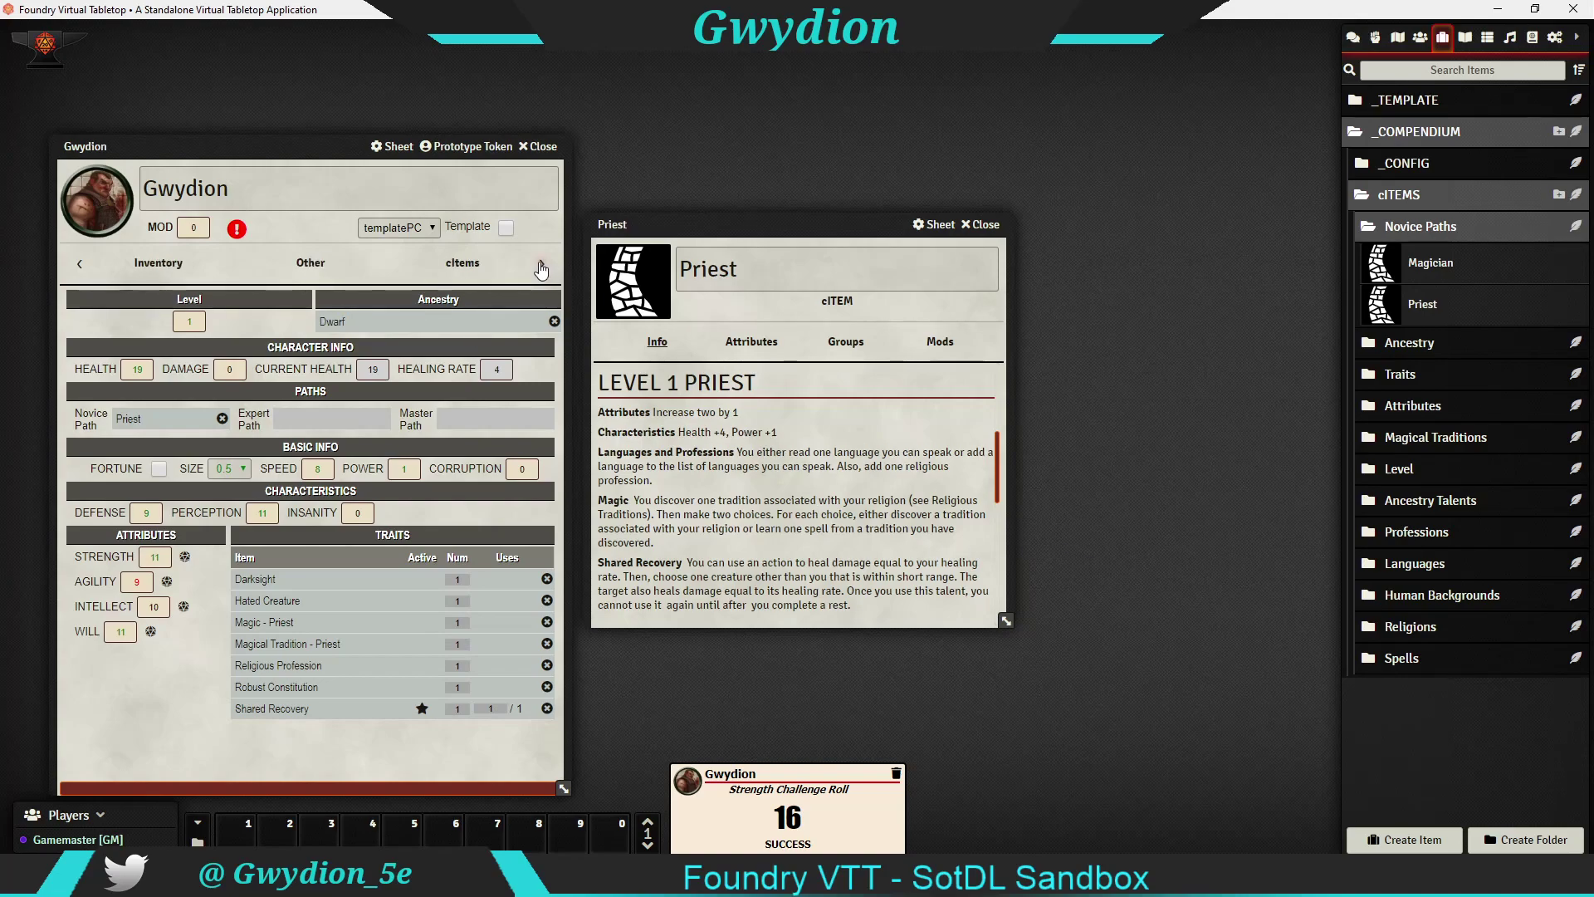
click(311, 263)
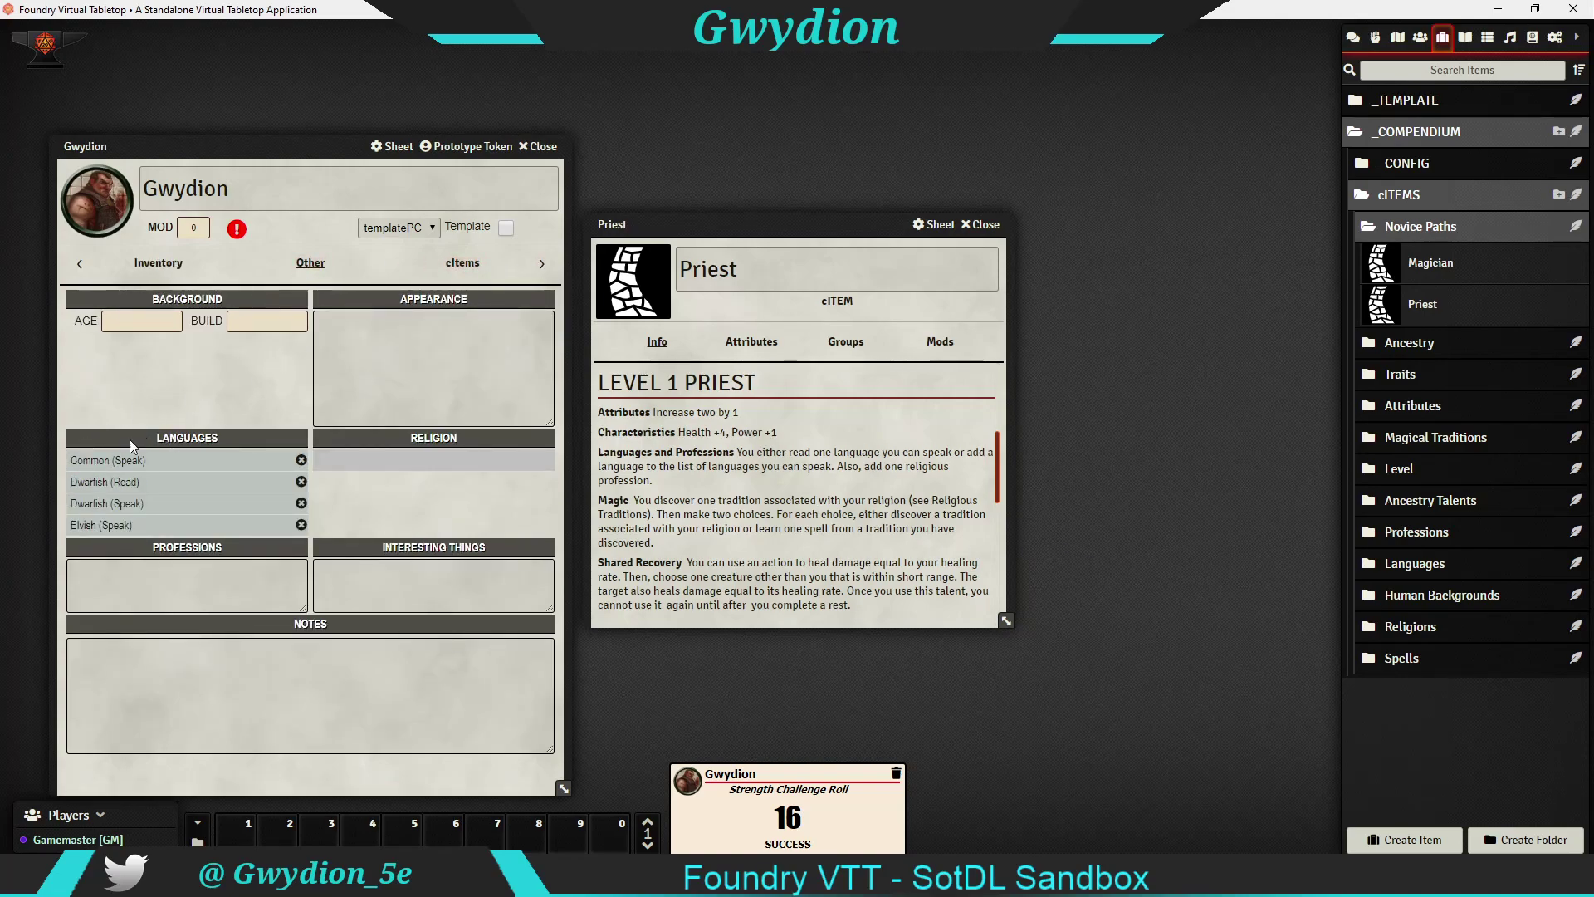
click(80, 264)
click(80, 264)
click(158, 263)
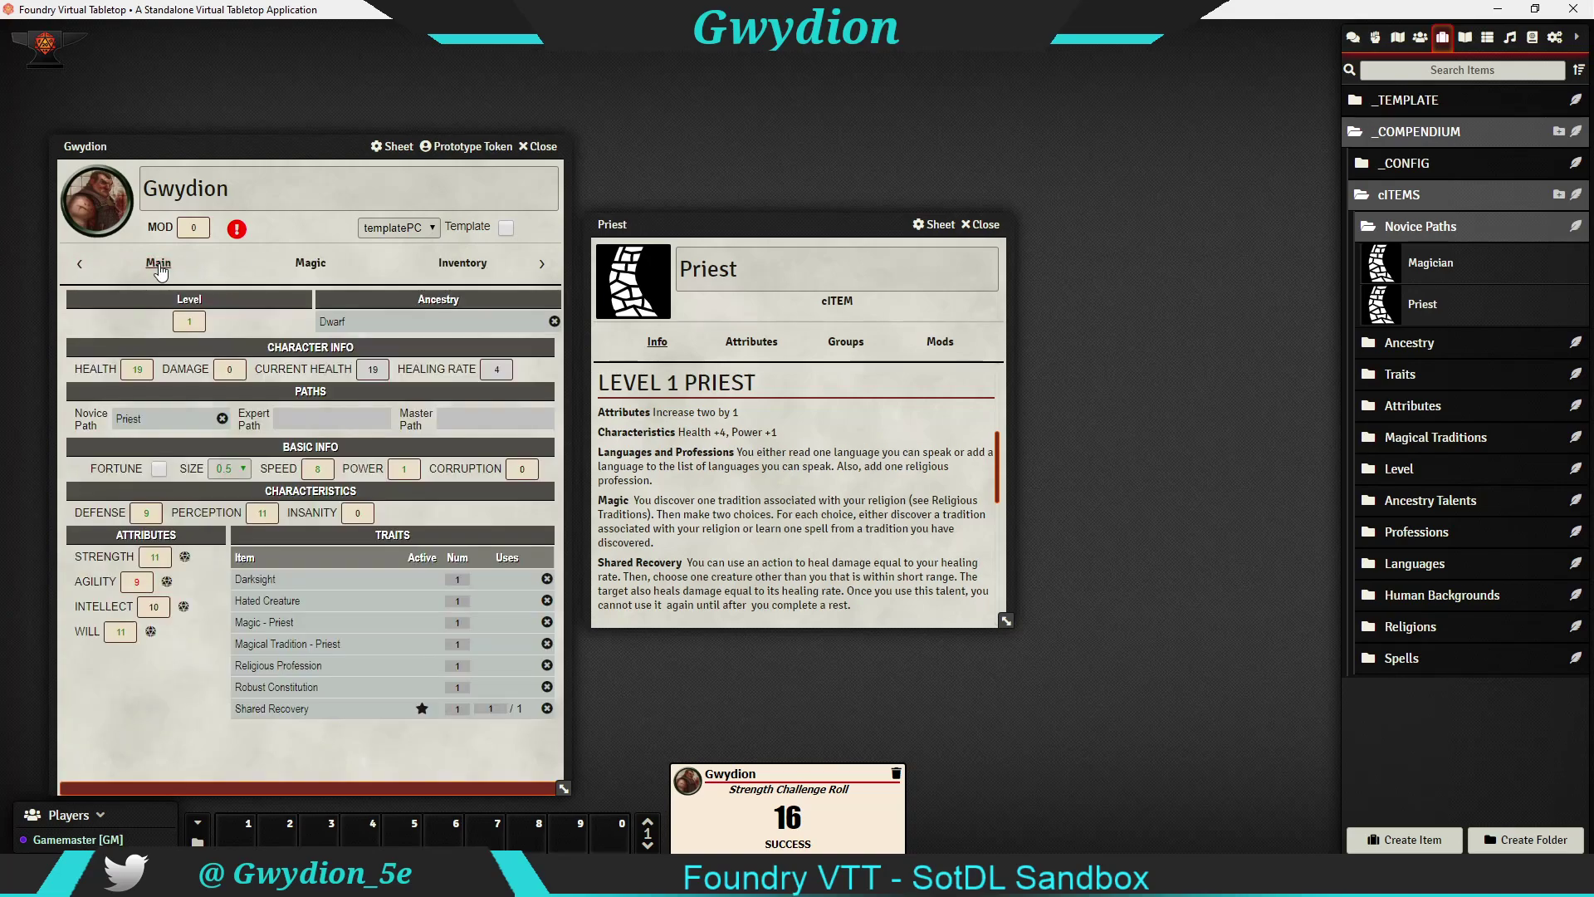
click(226, 234)
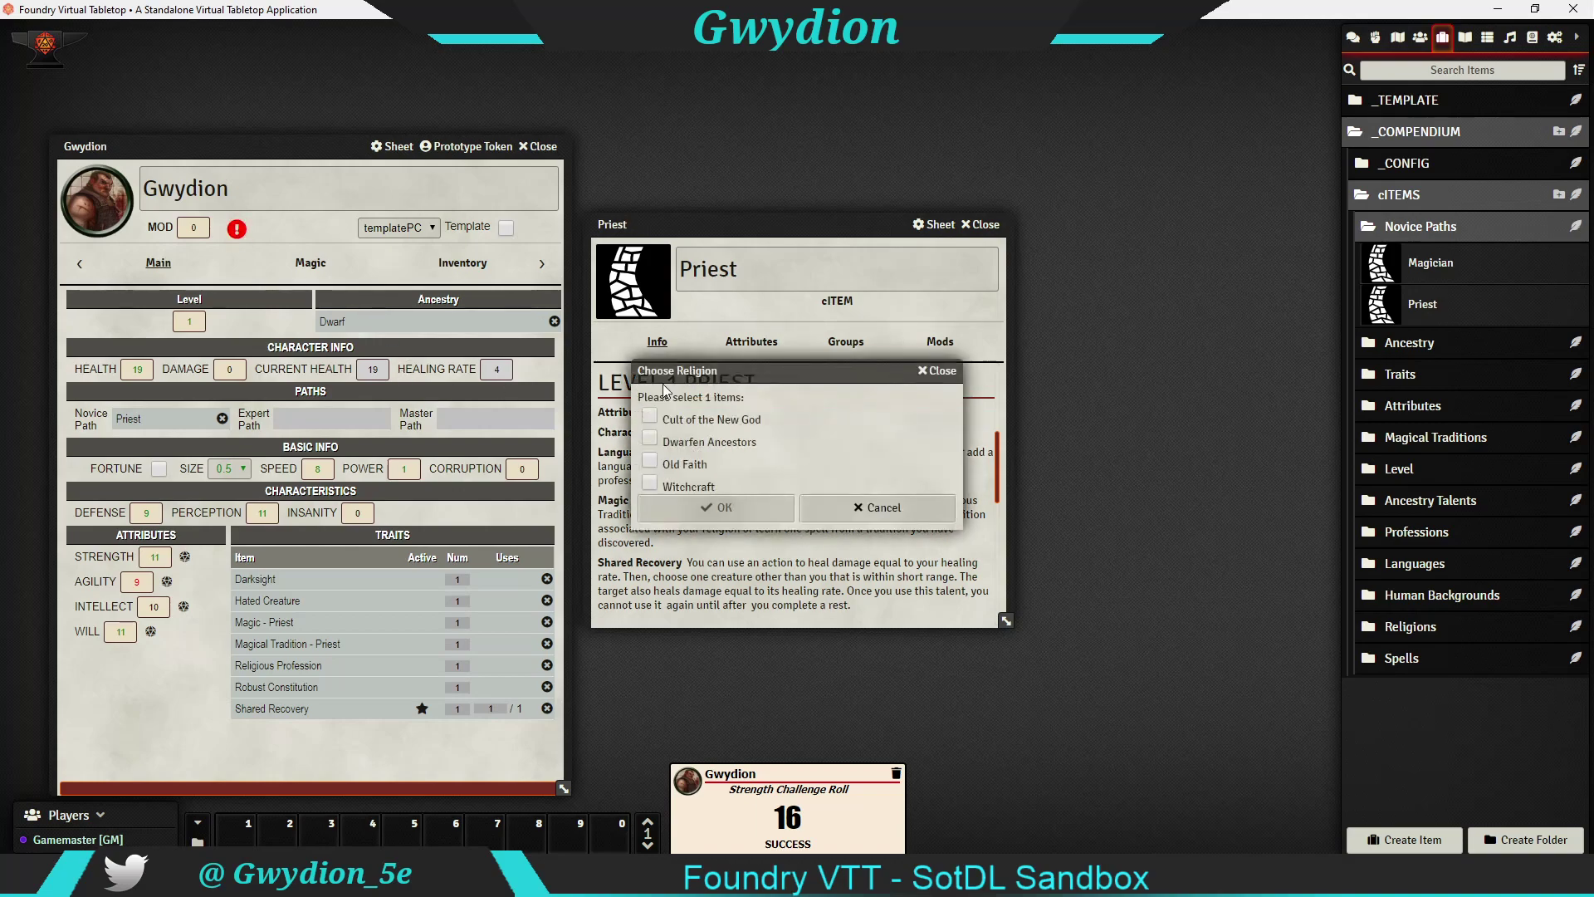
Choose Cult of the New God as Gwydion's religion and confirm it on the Other page
drag(742, 333, 1121, 378)
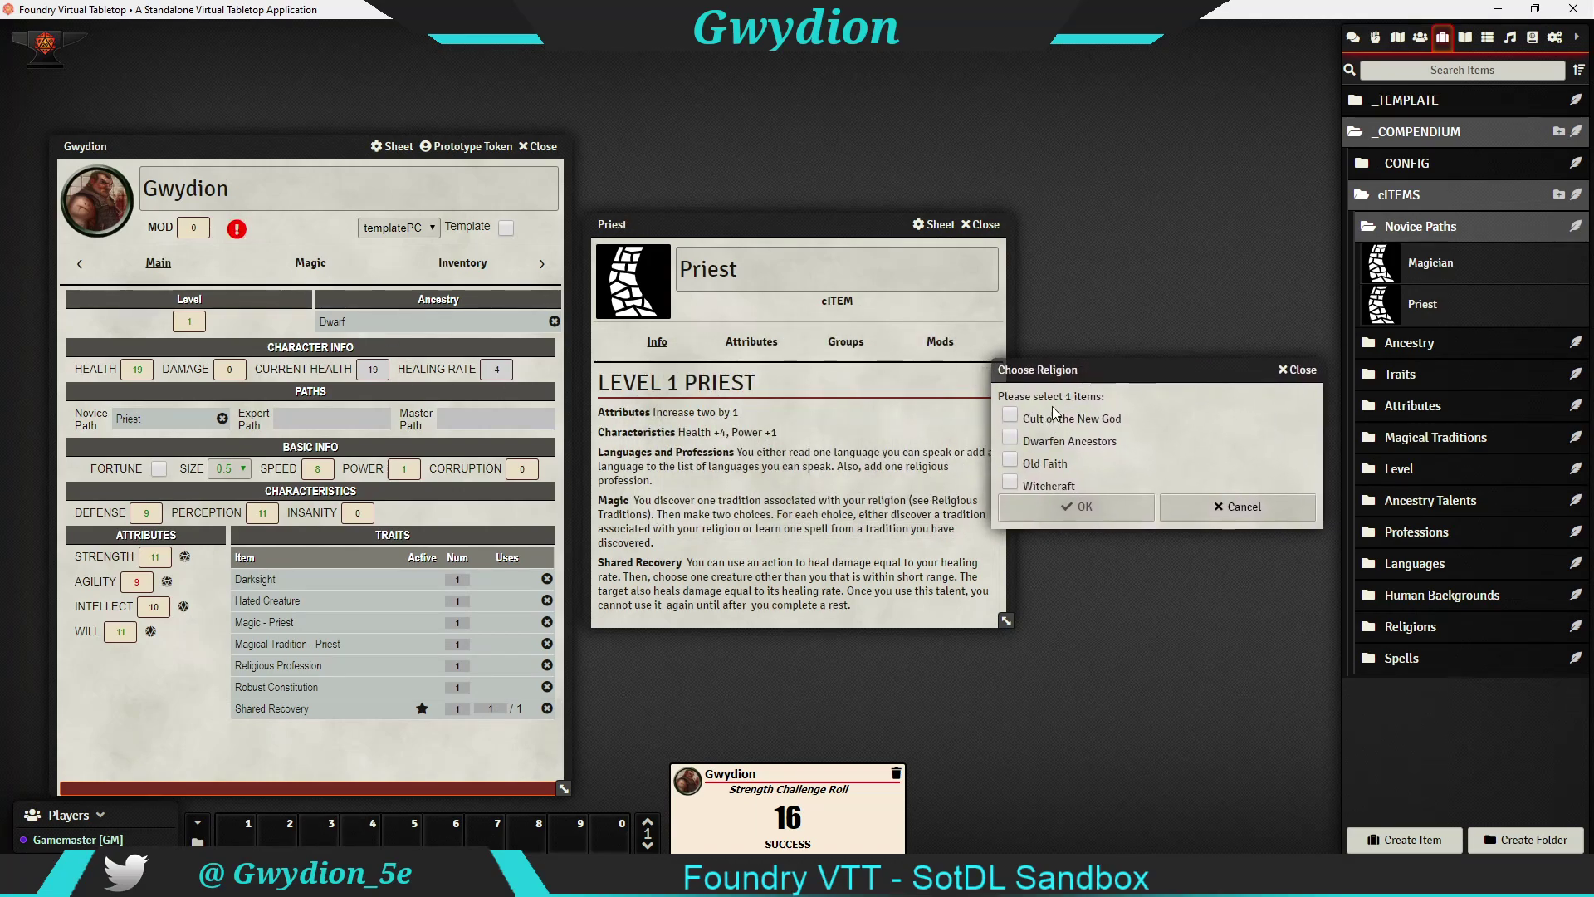
scroll(720, 560, down, 1)
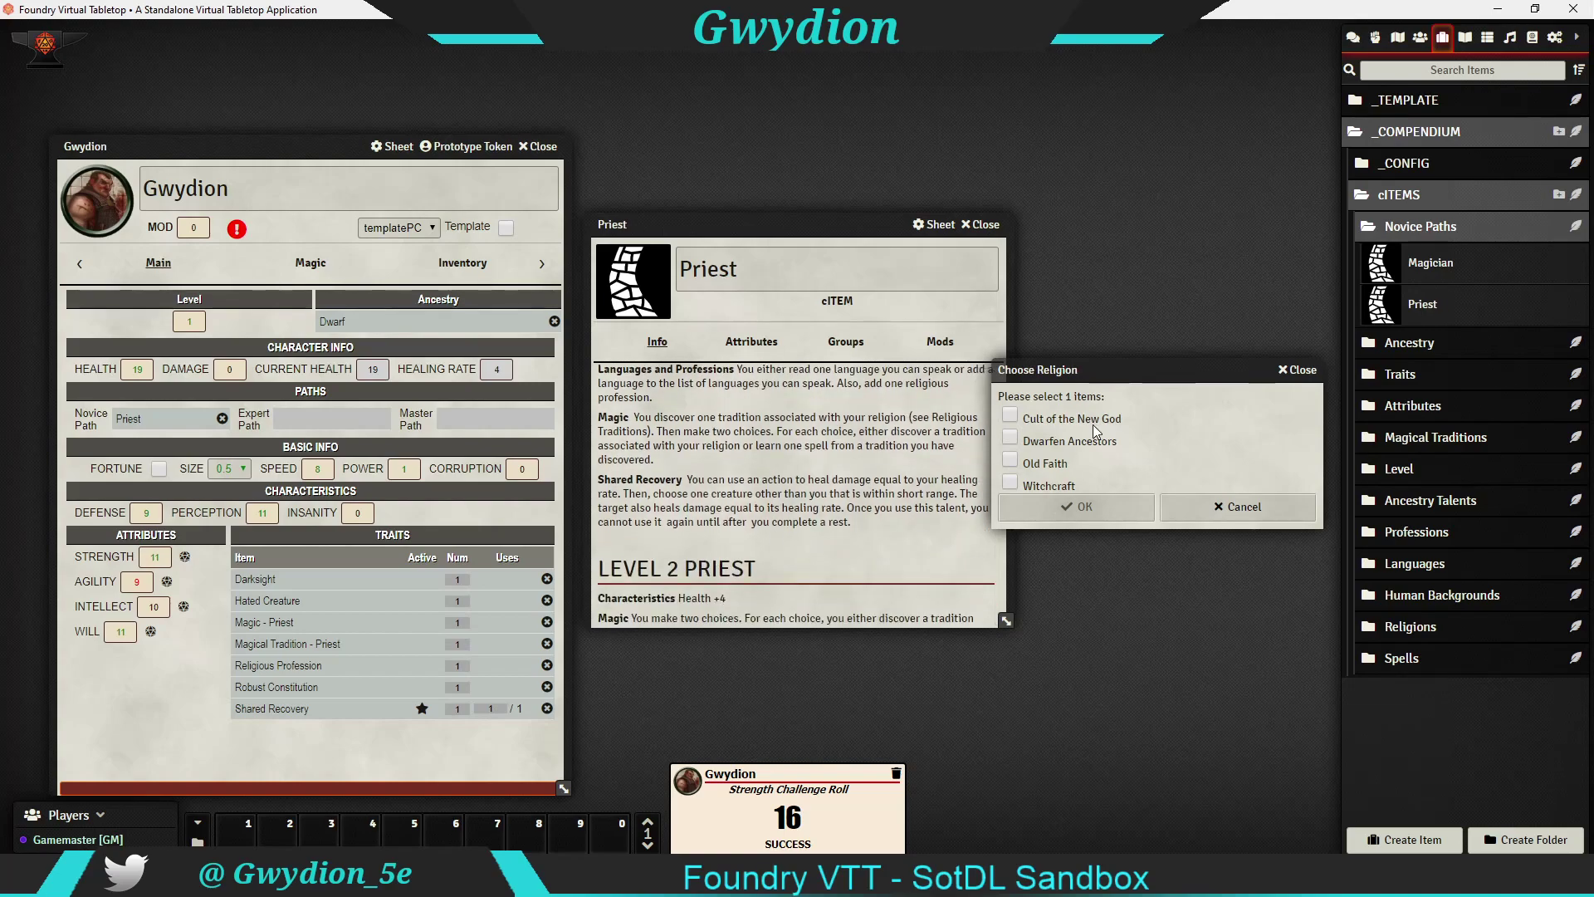
drag(1088, 367, 1101, 340)
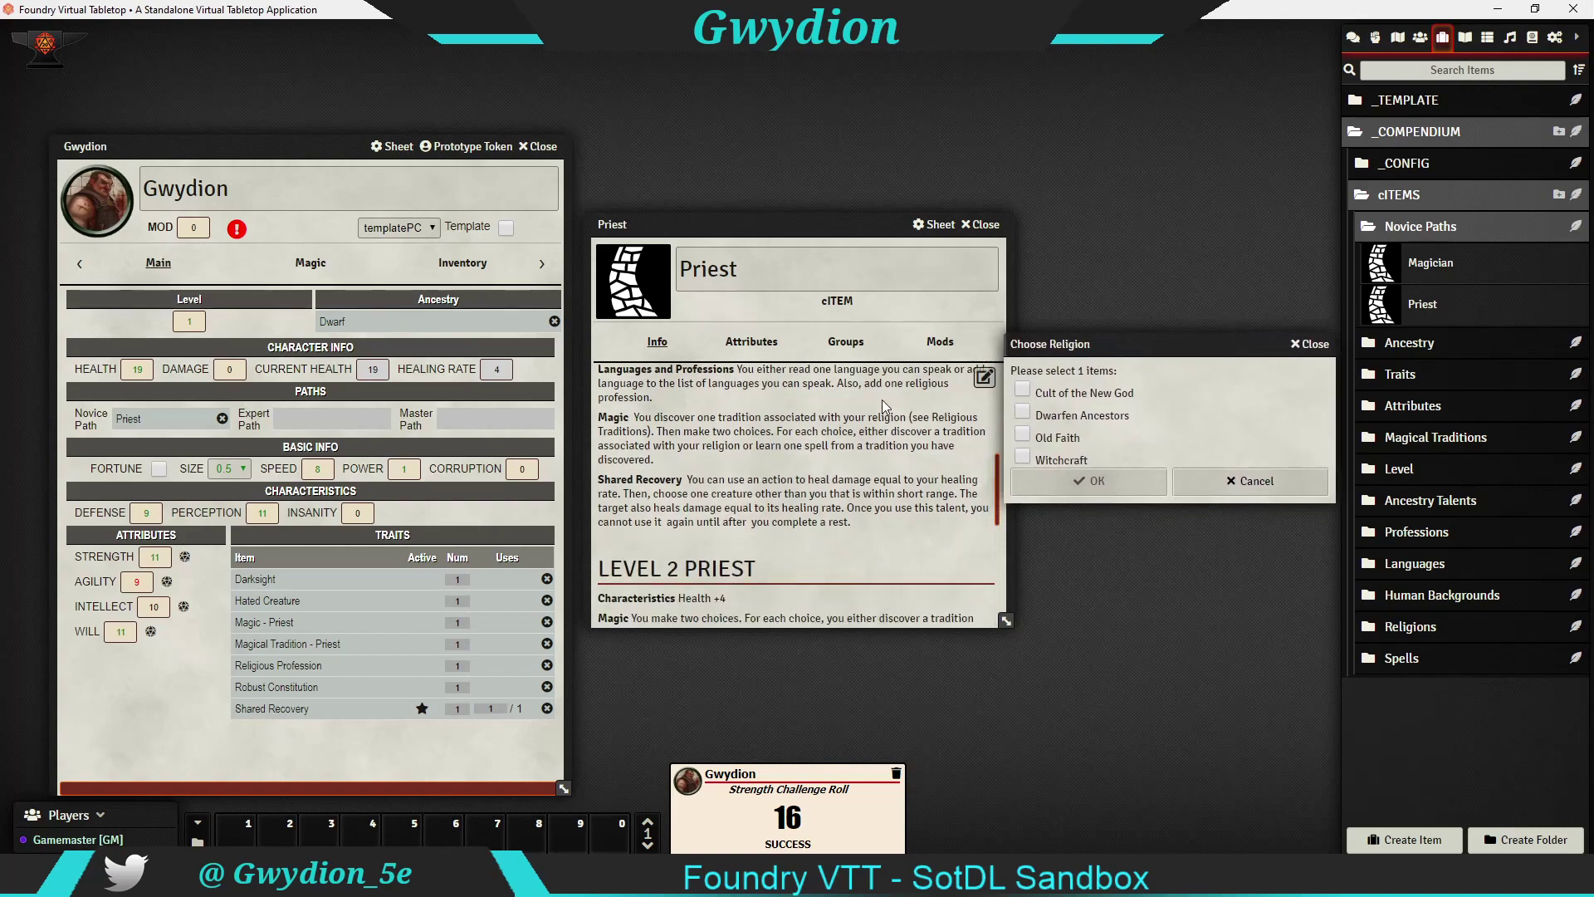
scroll(775, 382, up, 1)
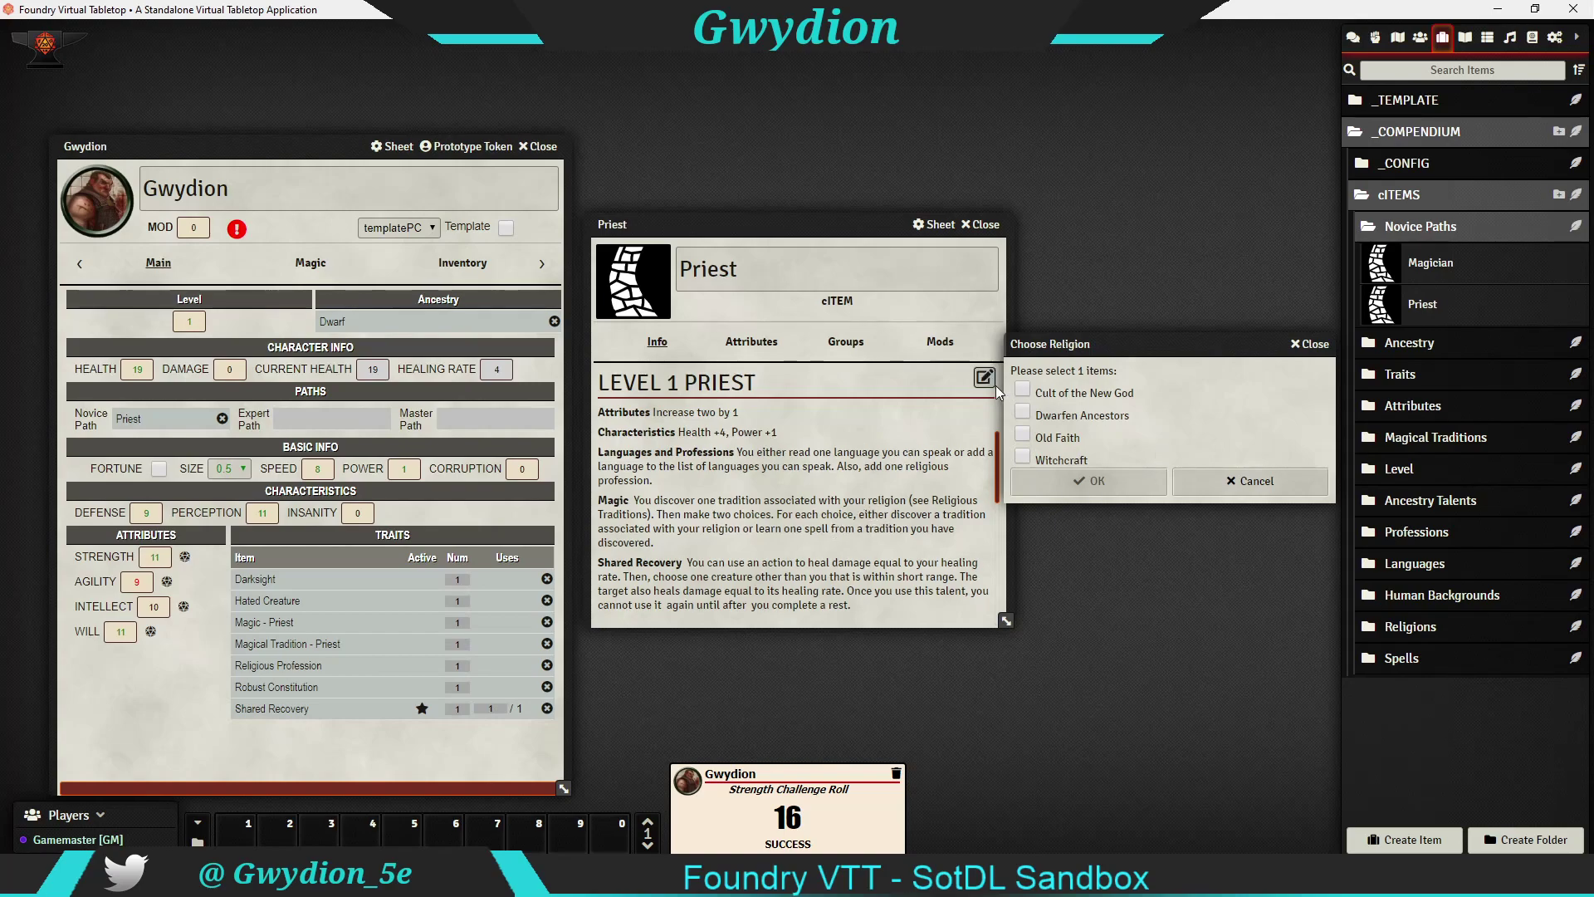
click(1066, 394)
click(1076, 481)
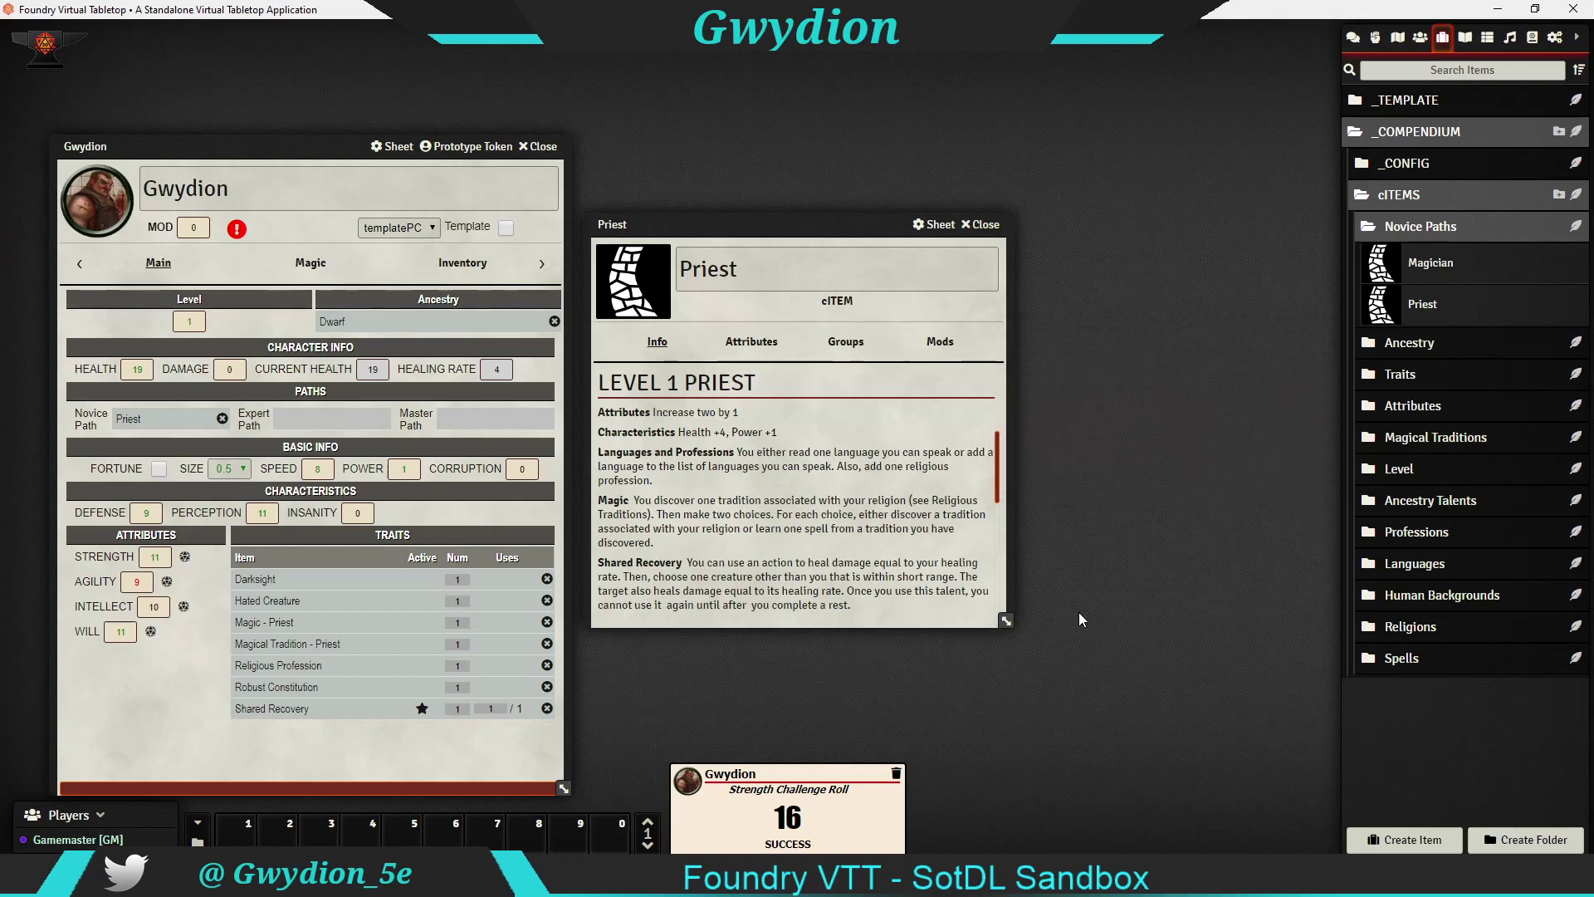
click(542, 264)
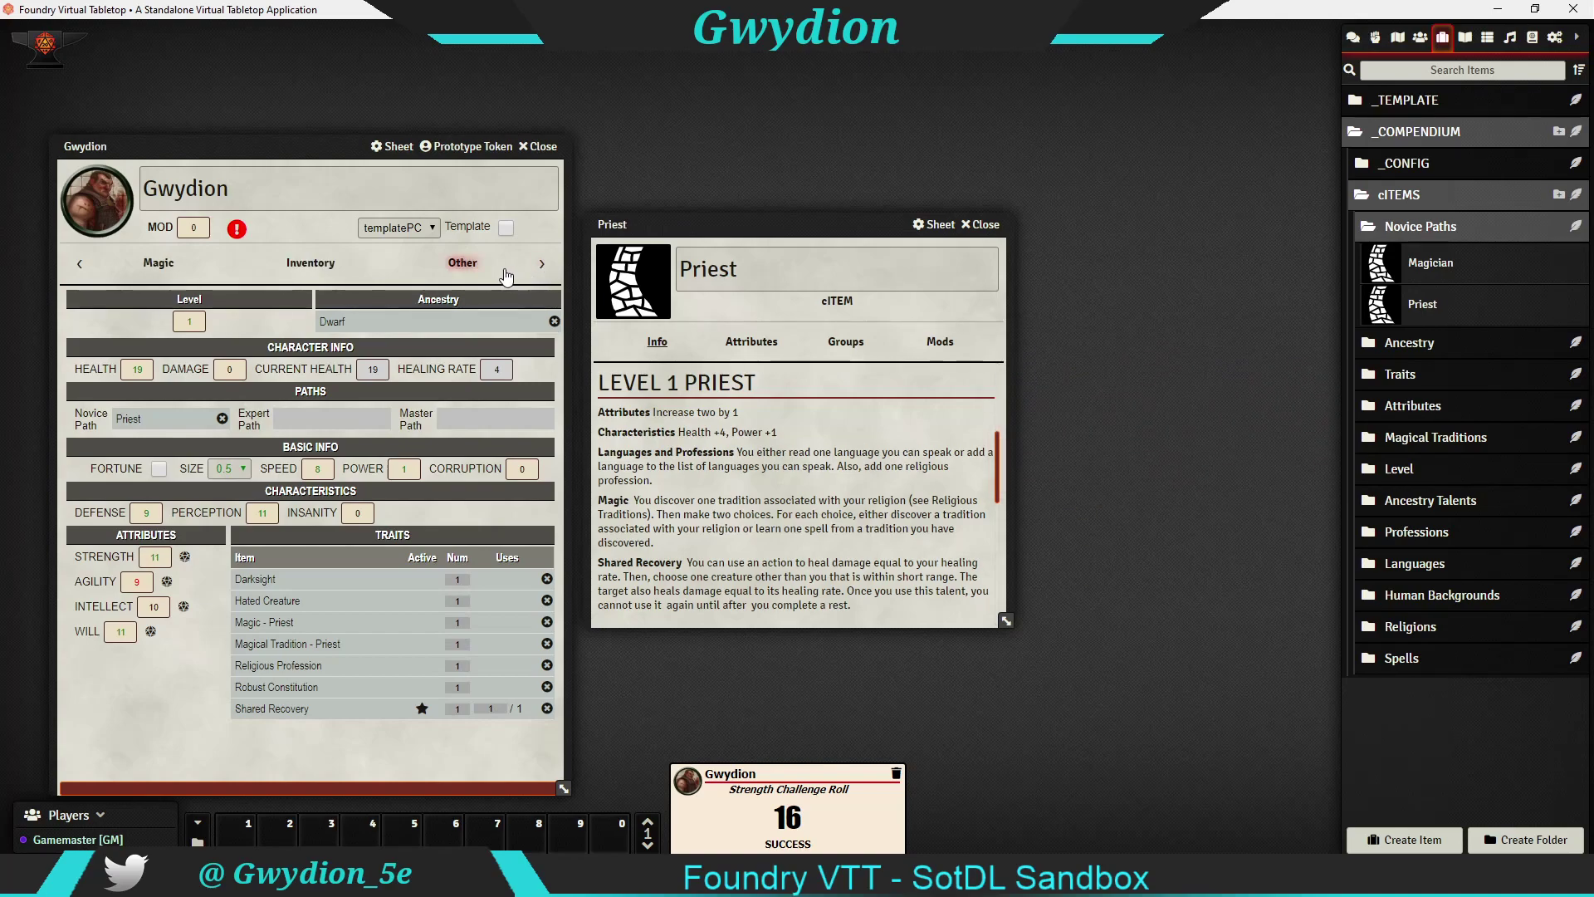
click(475, 264)
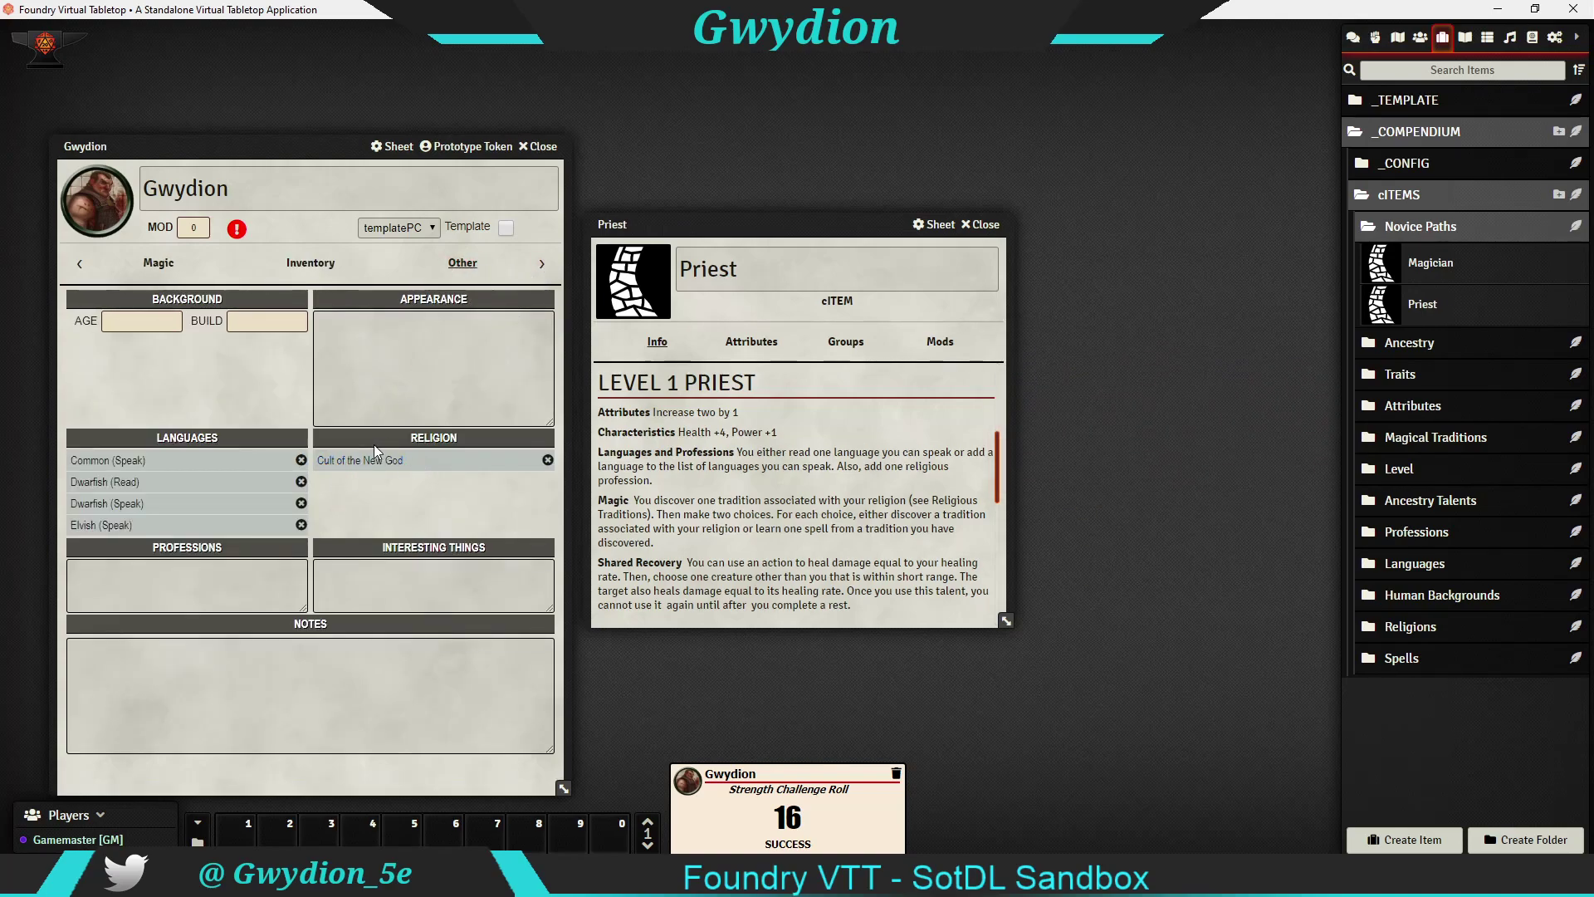
Review the Cult of the New God item's description and mods, then close it
click(412, 461)
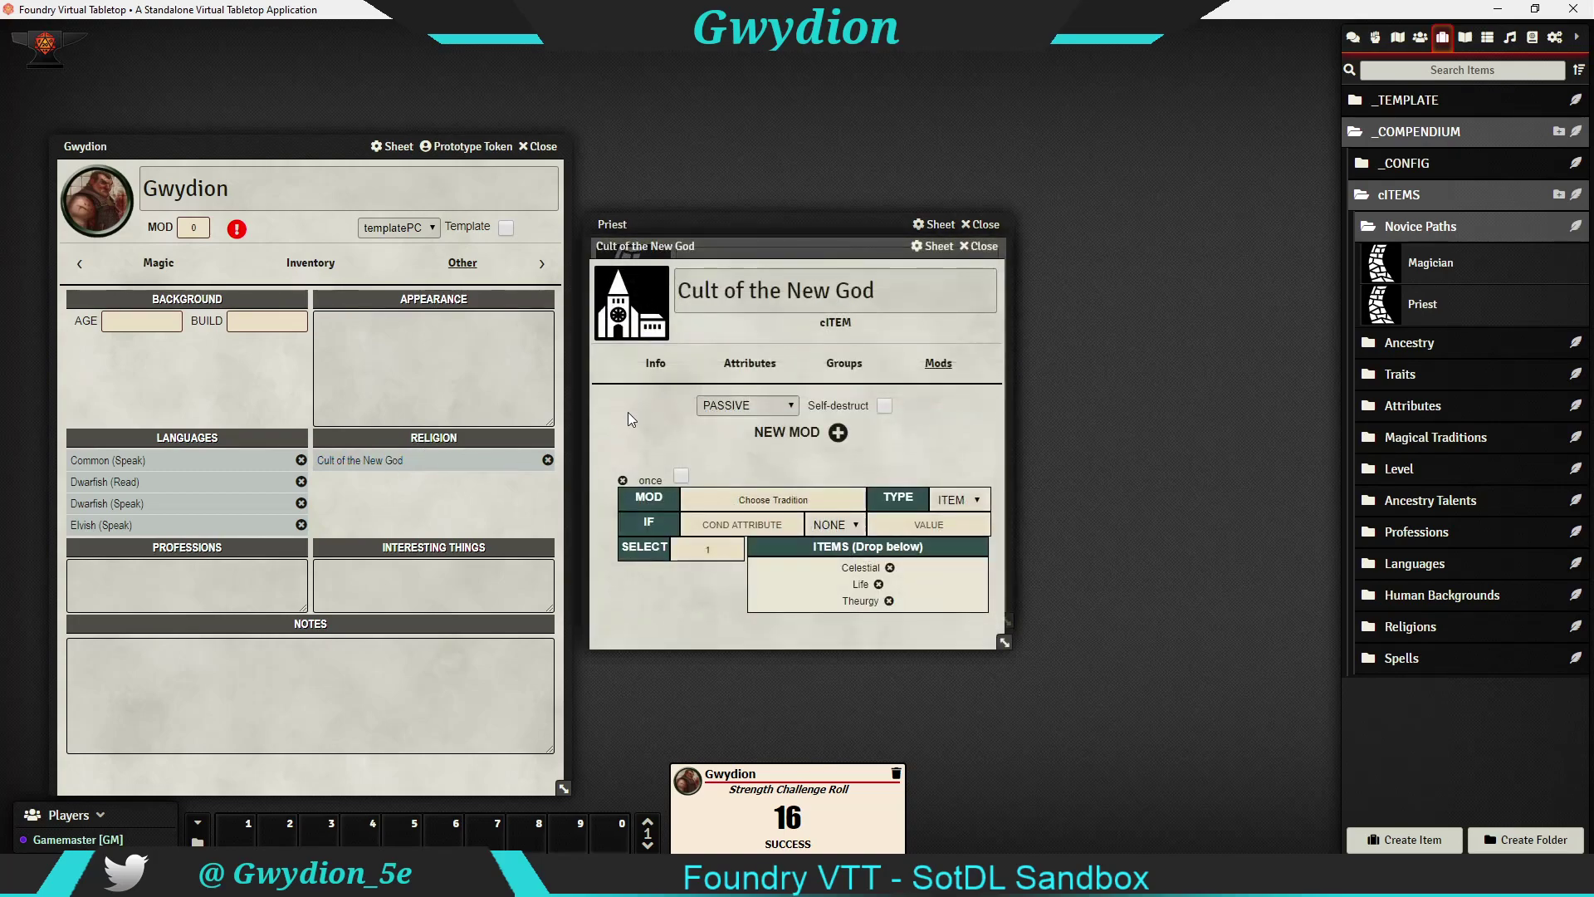
click(654, 366)
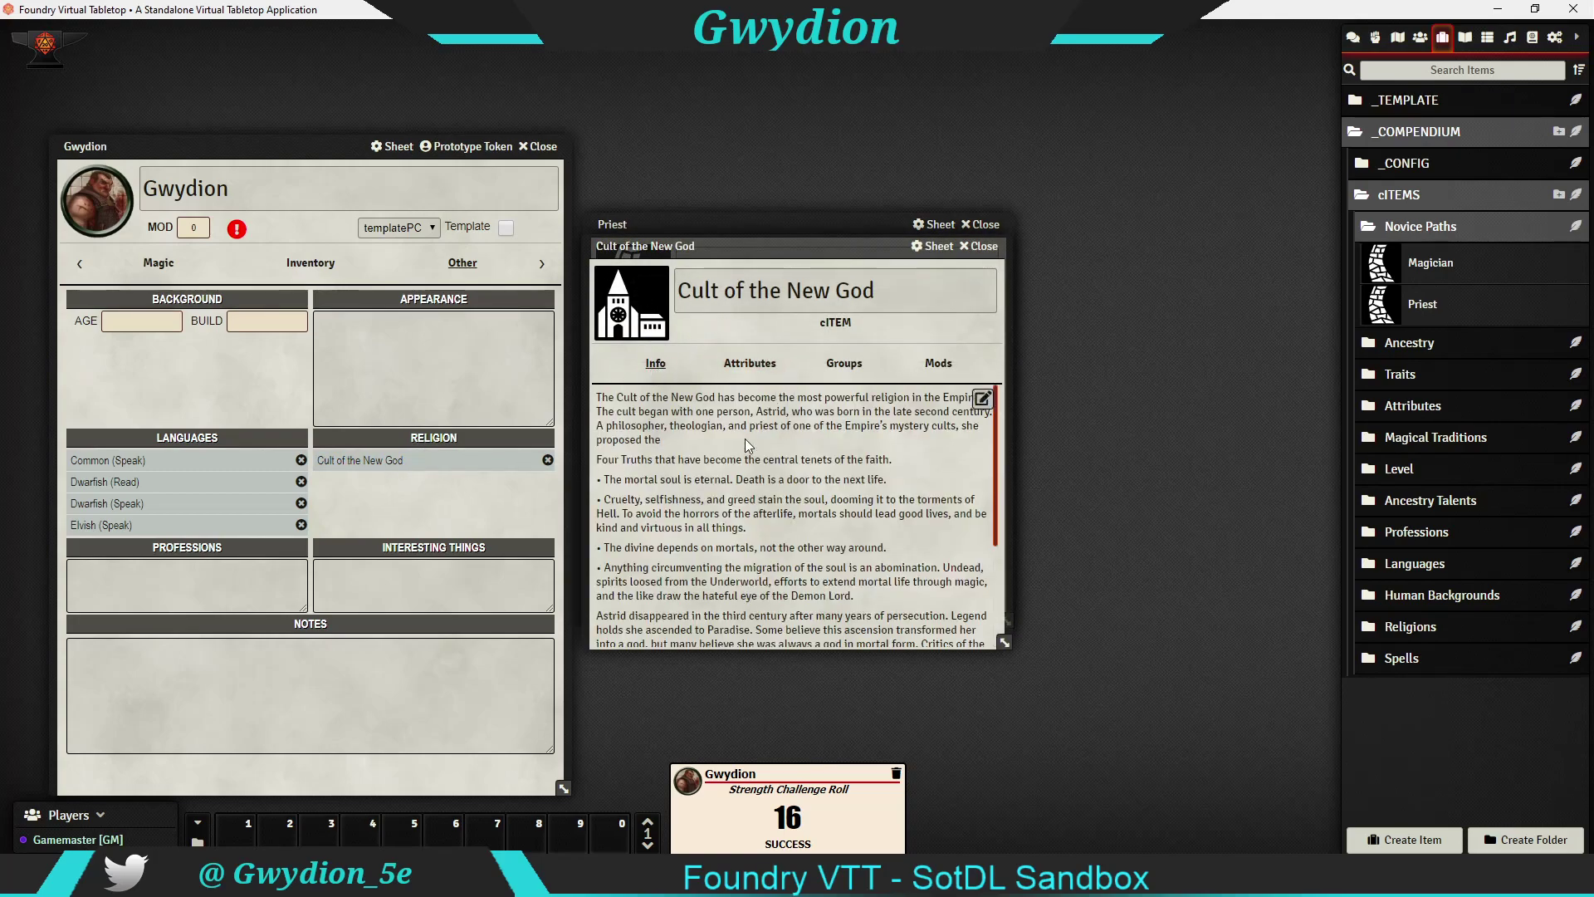
scroll(749, 446, down, 3)
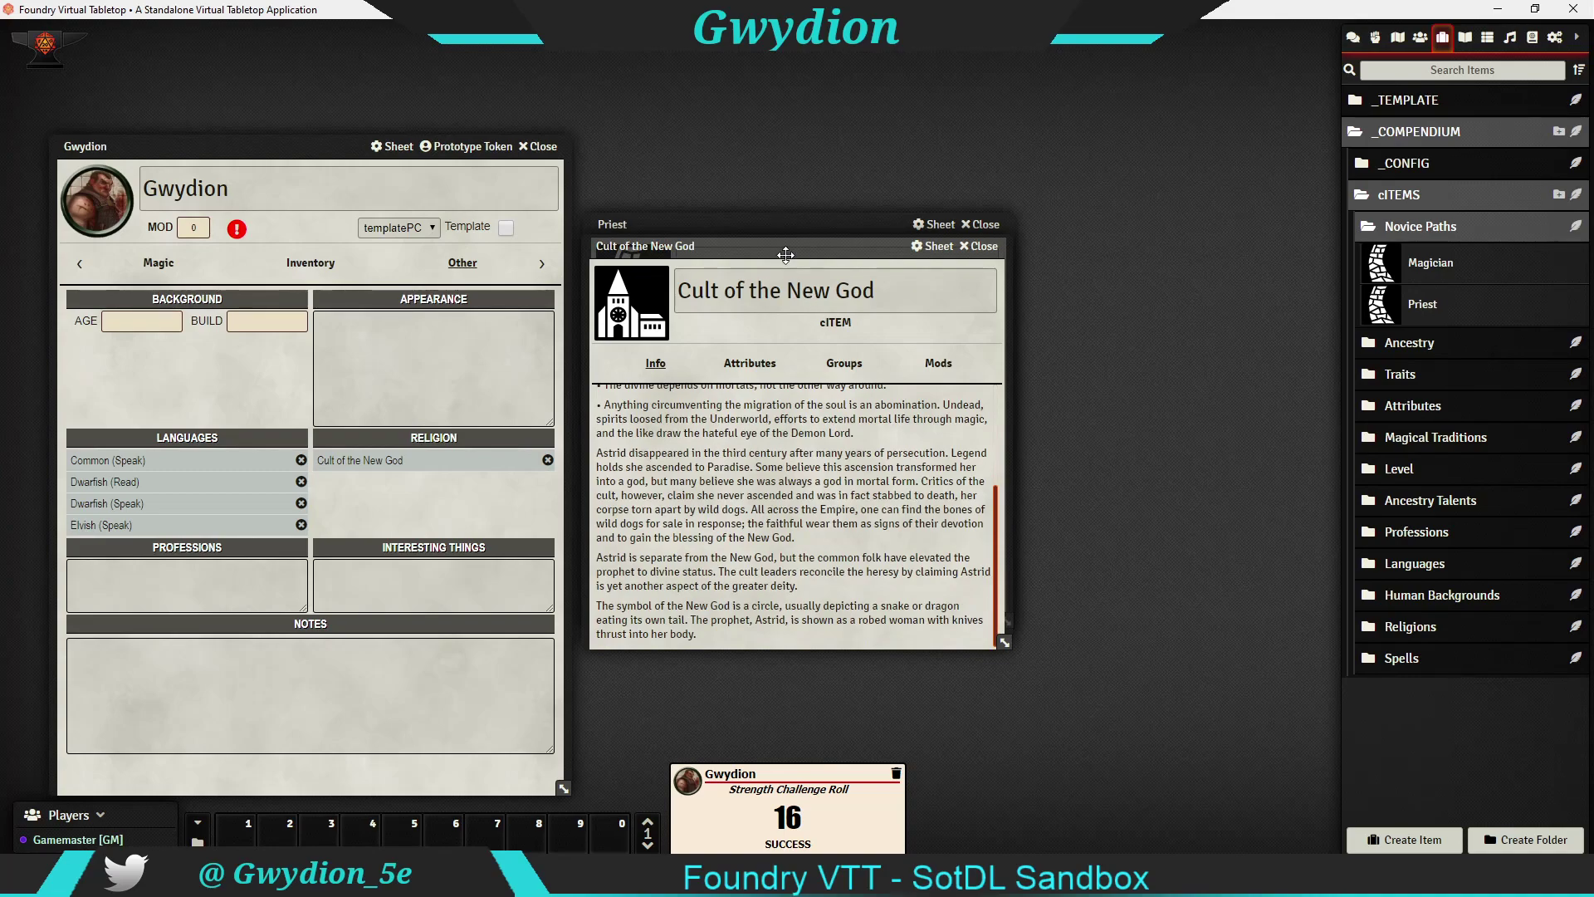
drag(785, 255, 1155, 356)
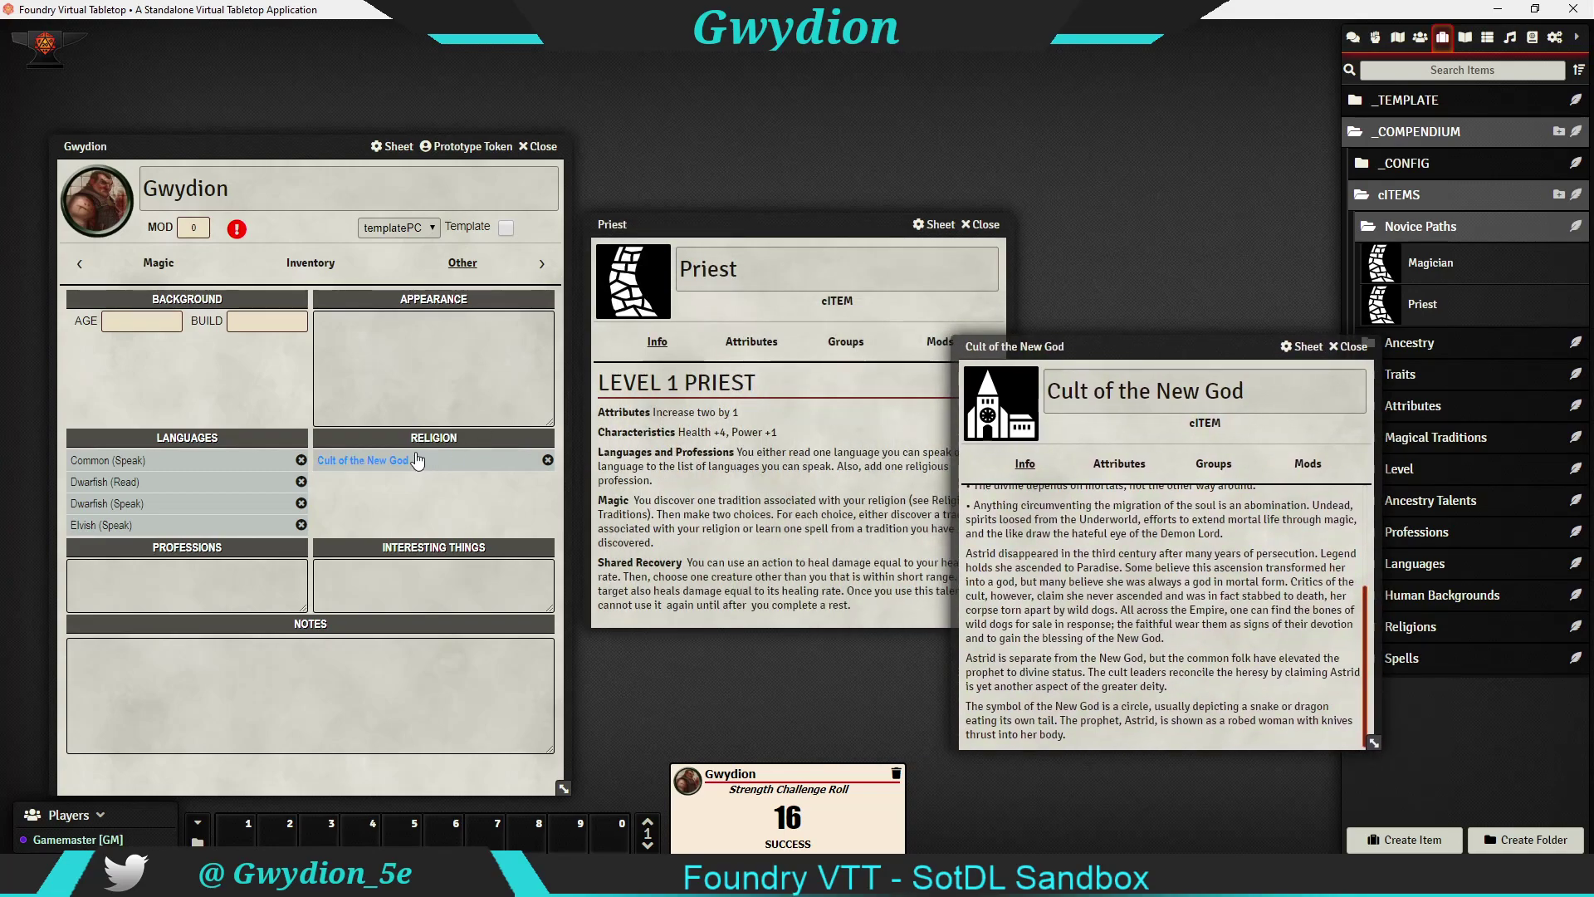
click(79, 265)
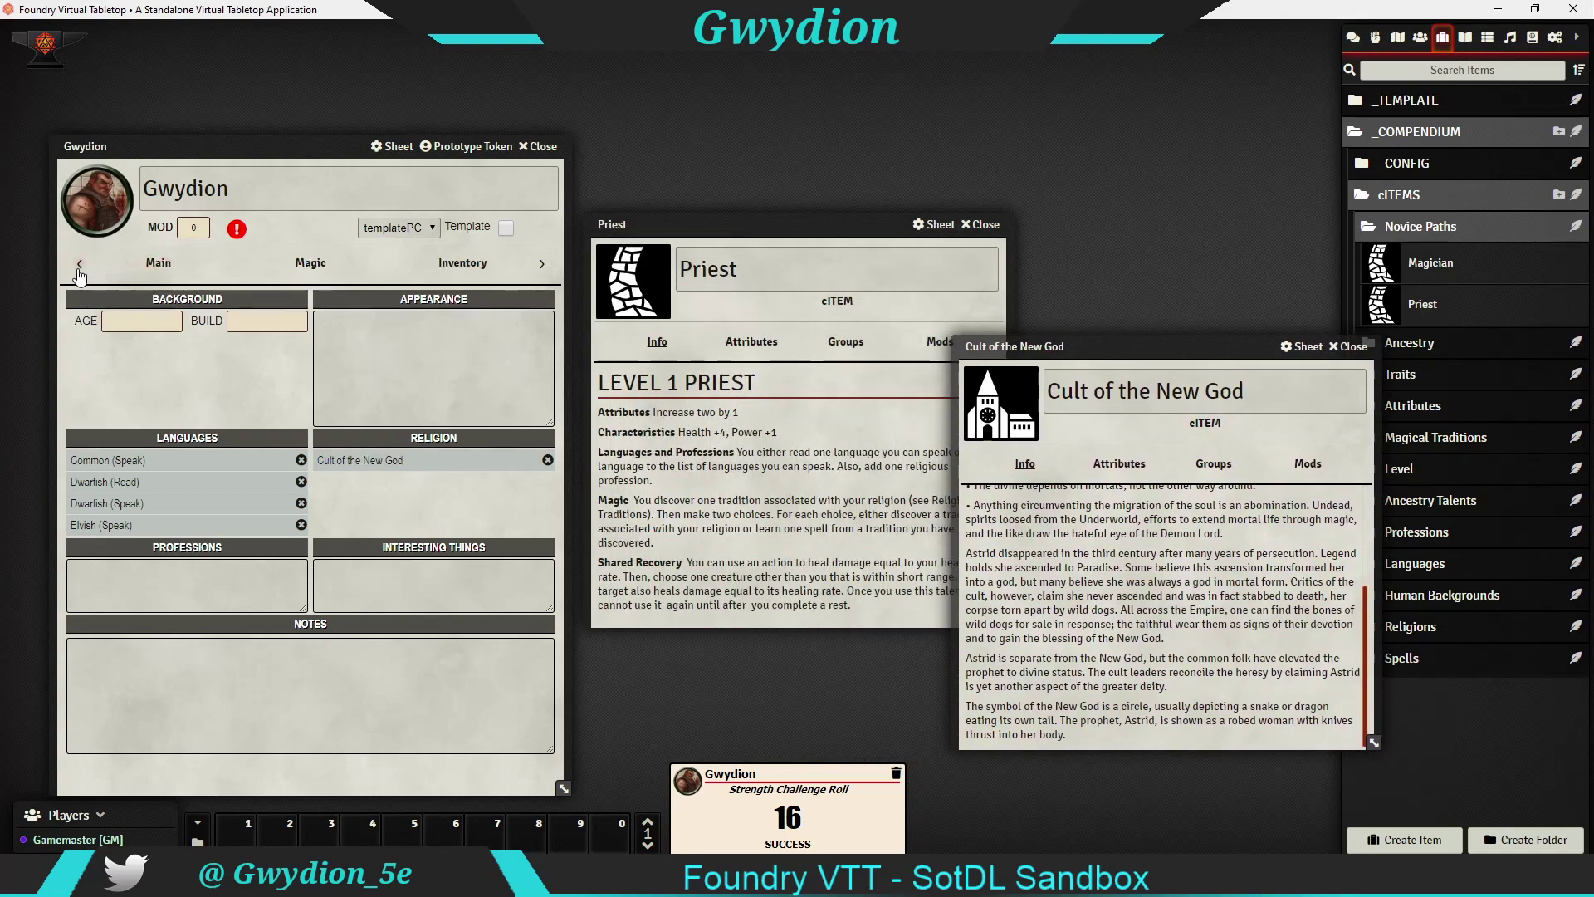
click(158, 264)
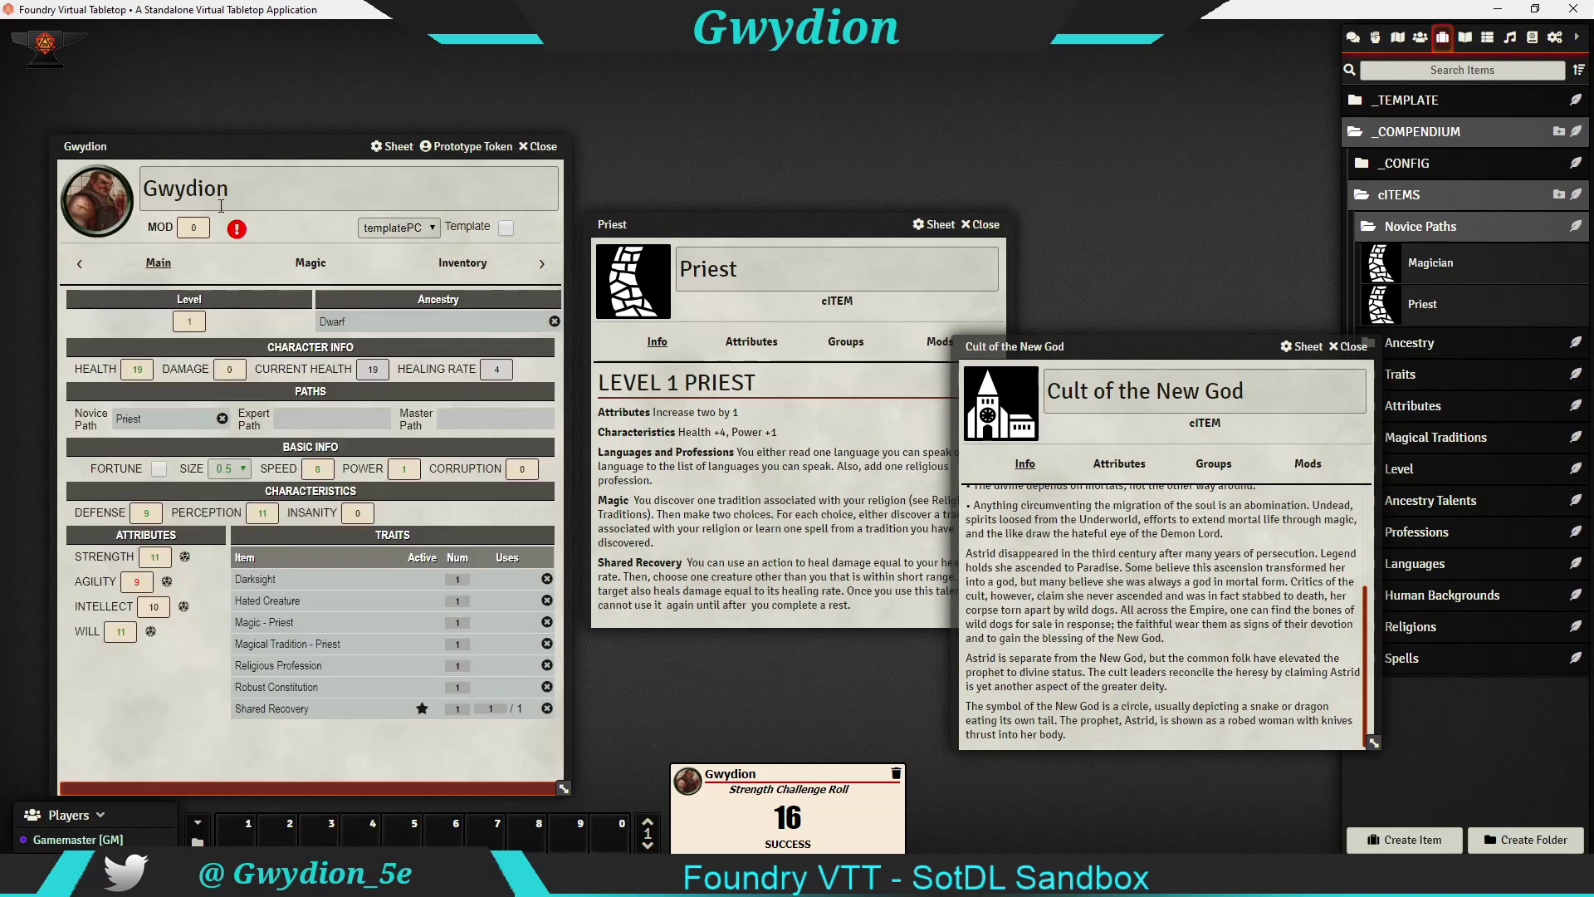
click(236, 228)
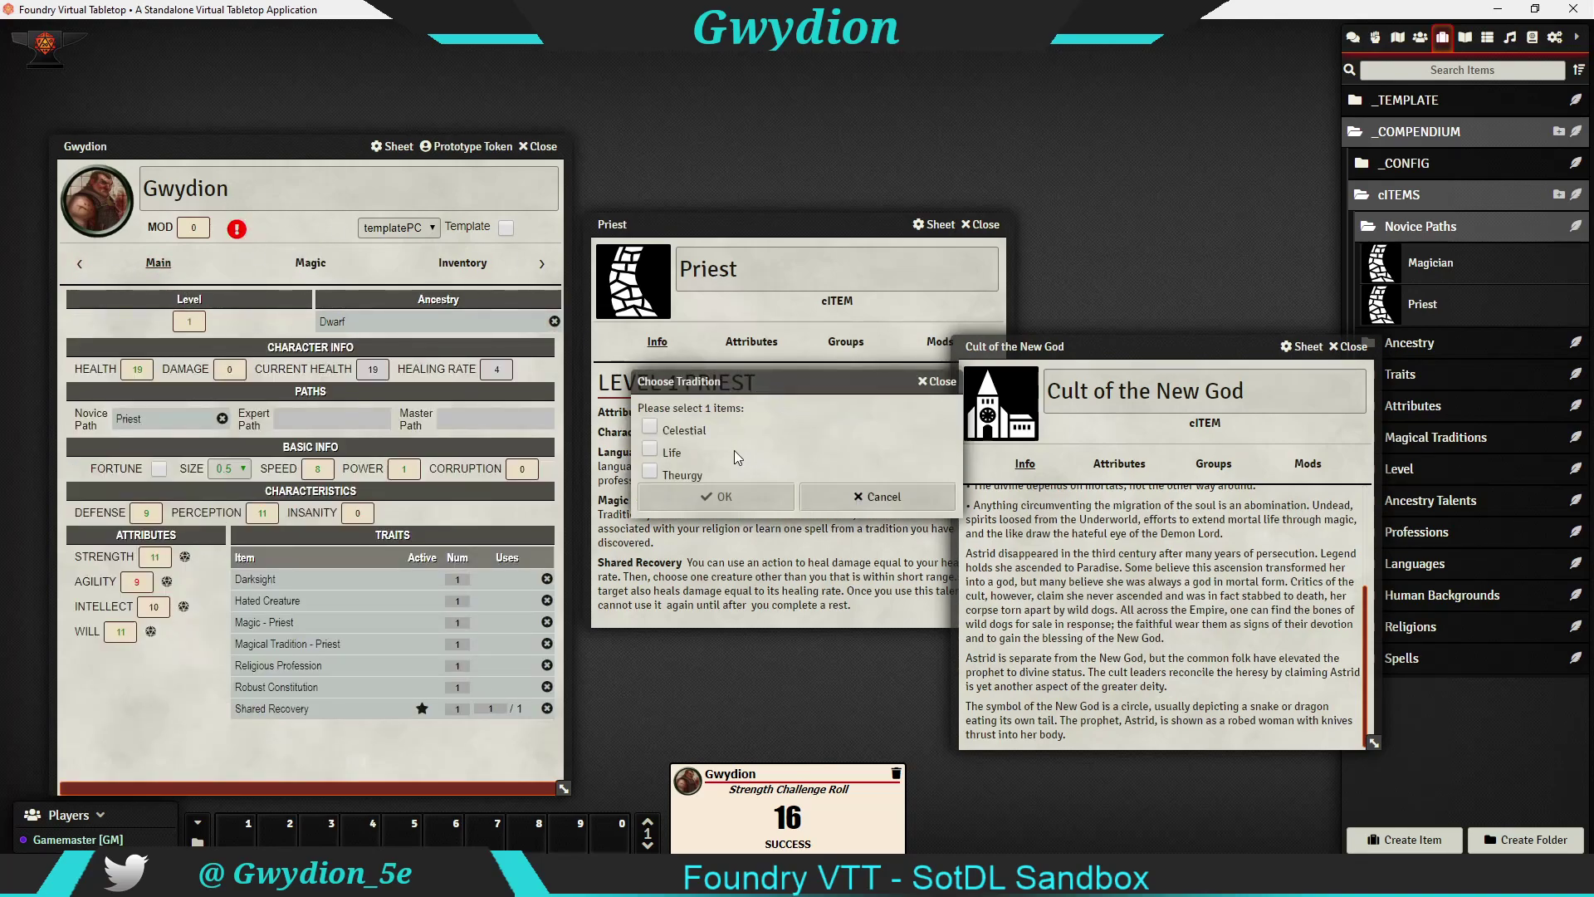
drag(1169, 356, 1113, 269)
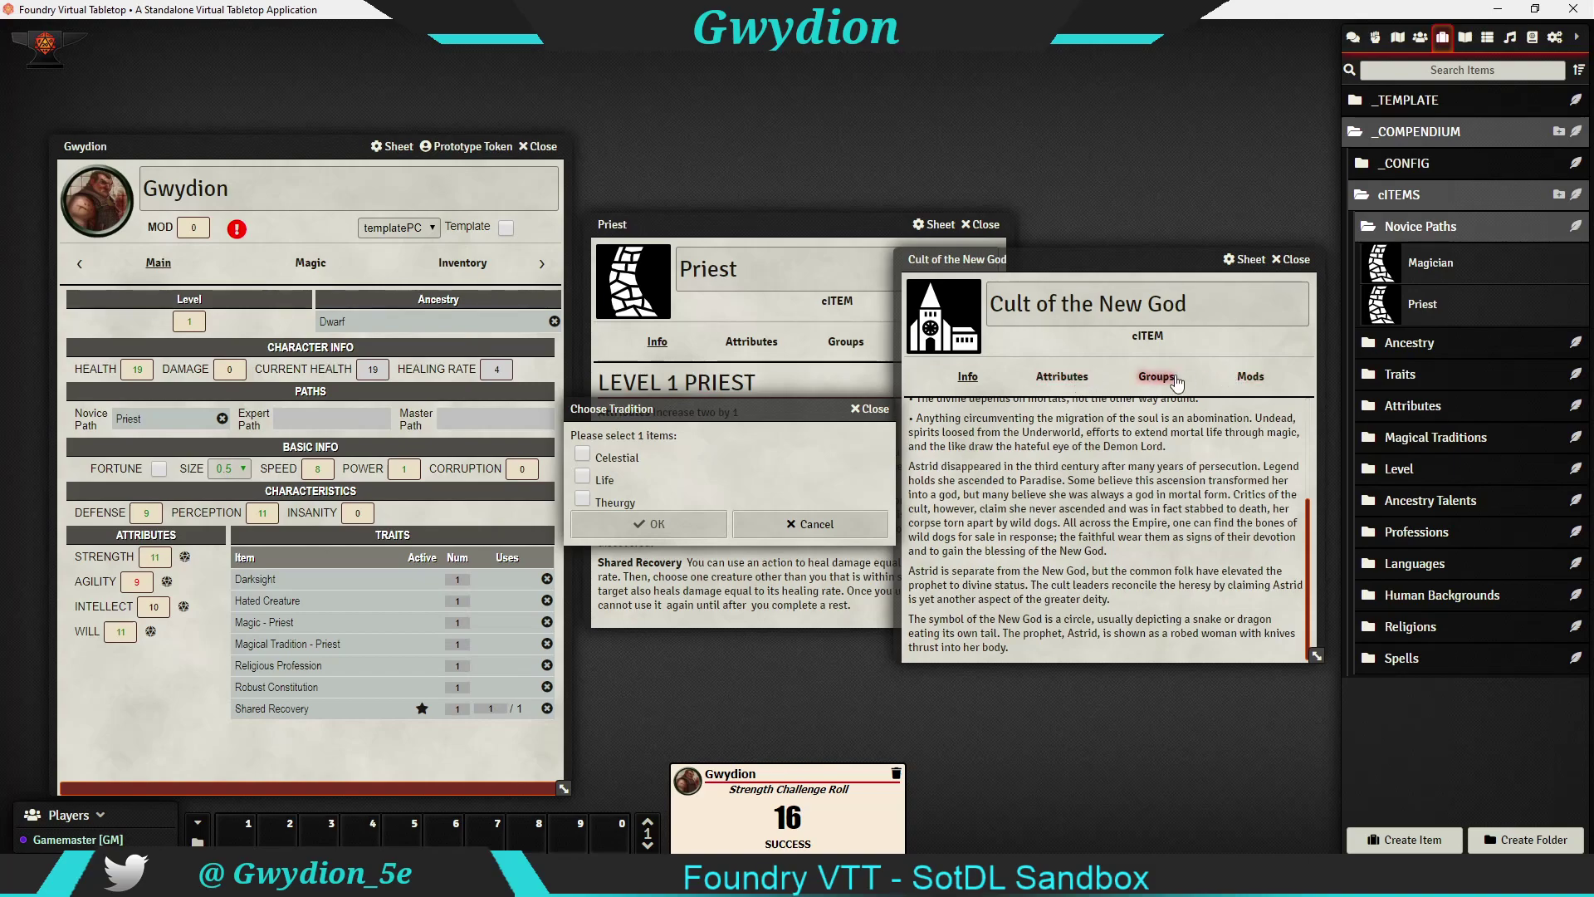
click(1251, 376)
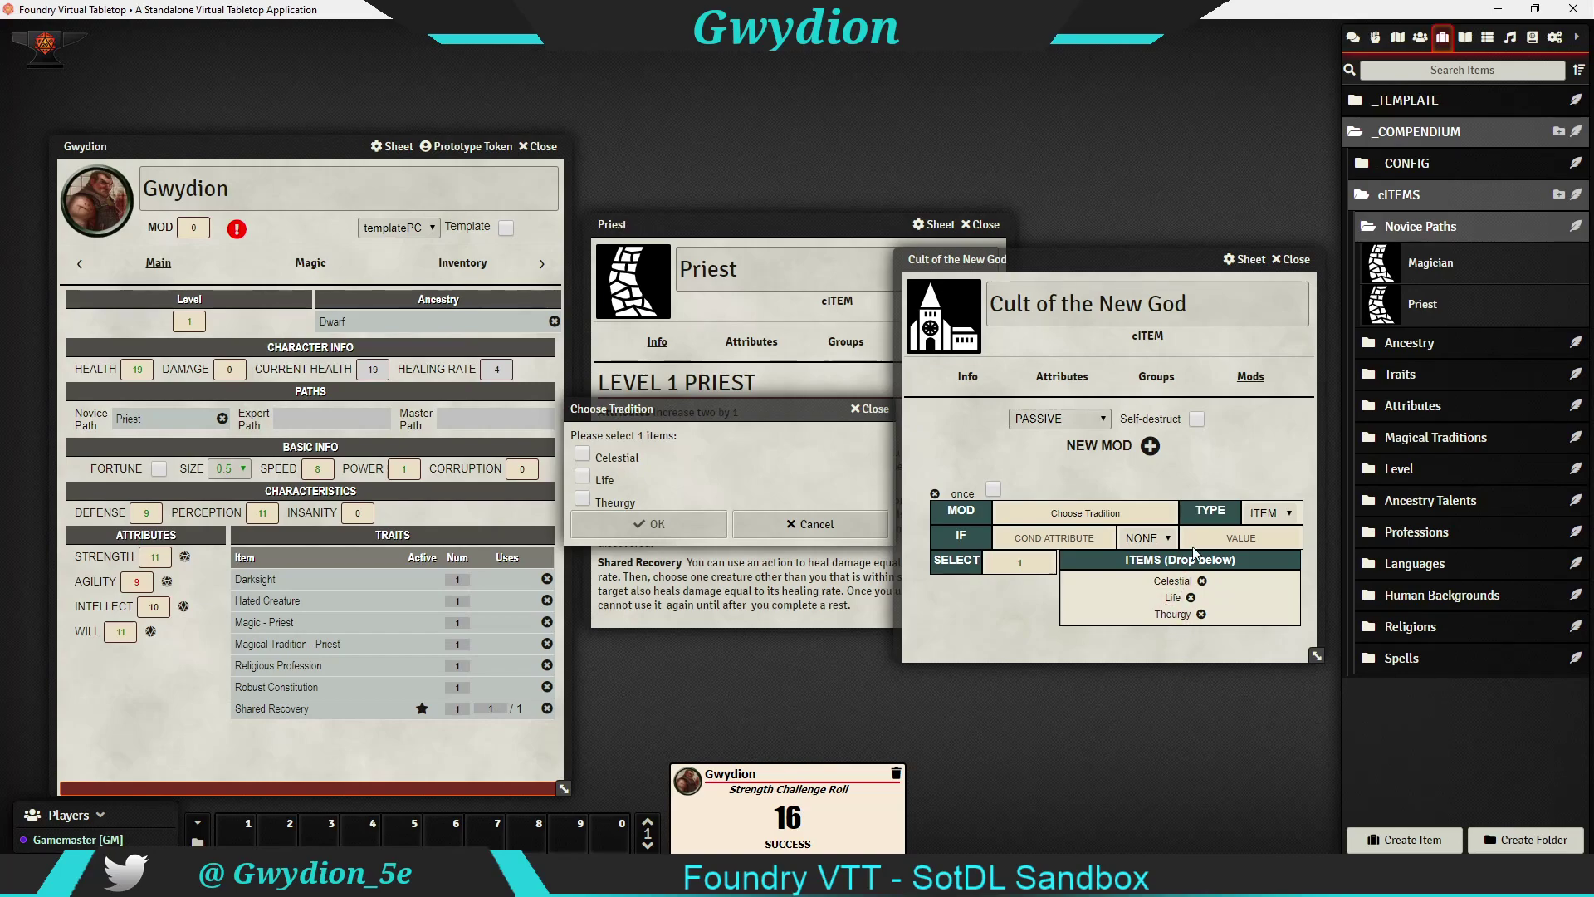
click(1292, 260)
Pick Life as the tradition, check its details on the Magic page, then return to Main
drag(665, 405, 754, 425)
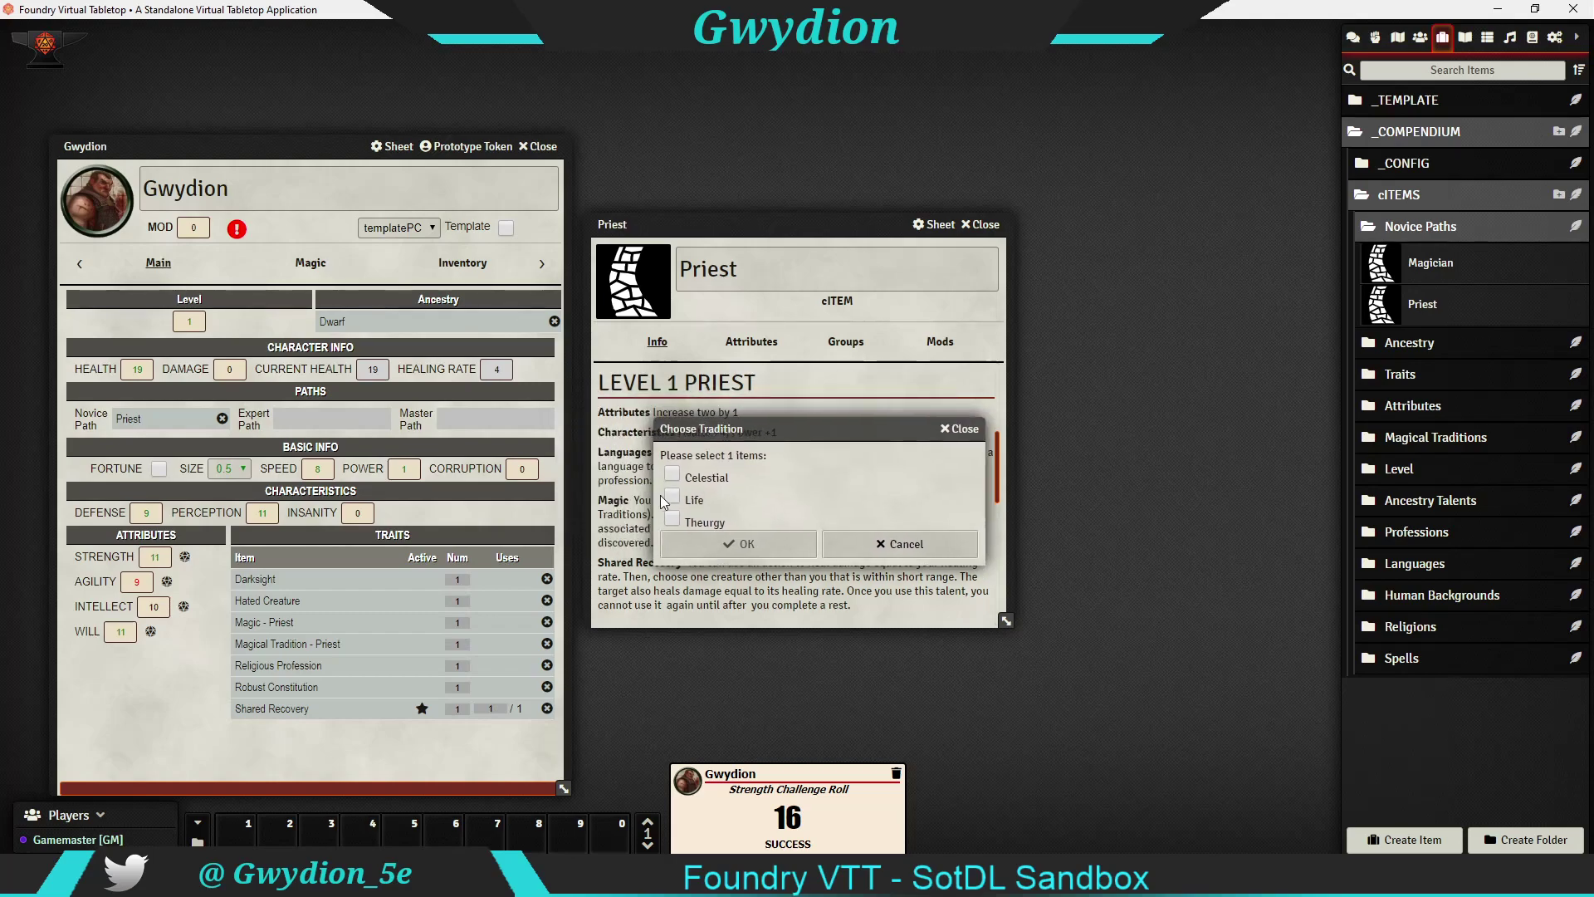
click(672, 497)
click(757, 542)
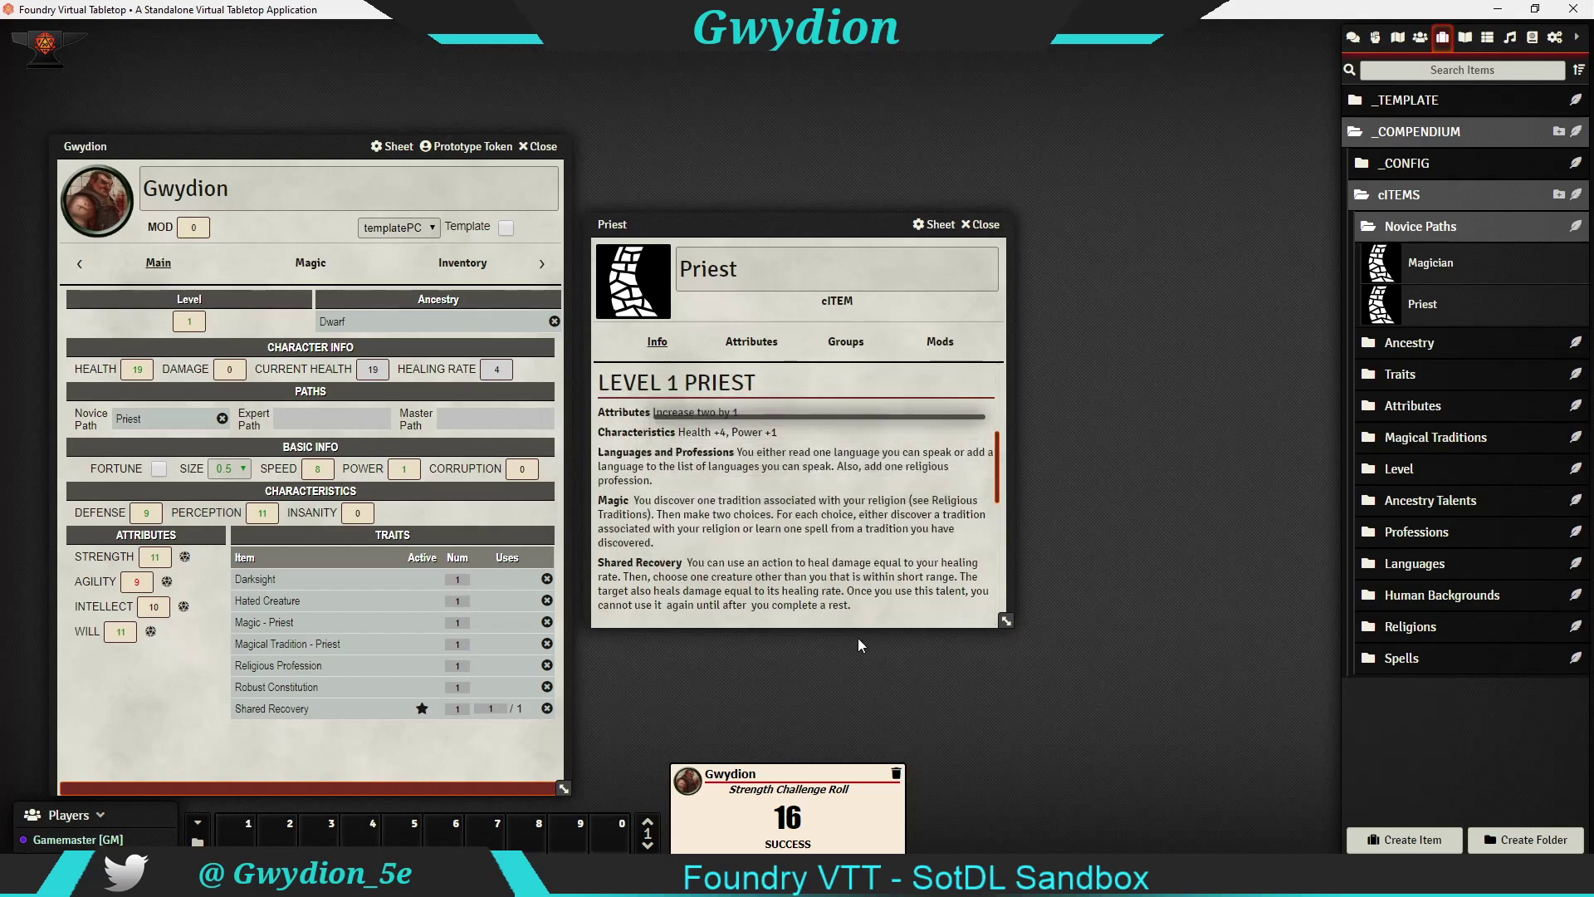
click(311, 264)
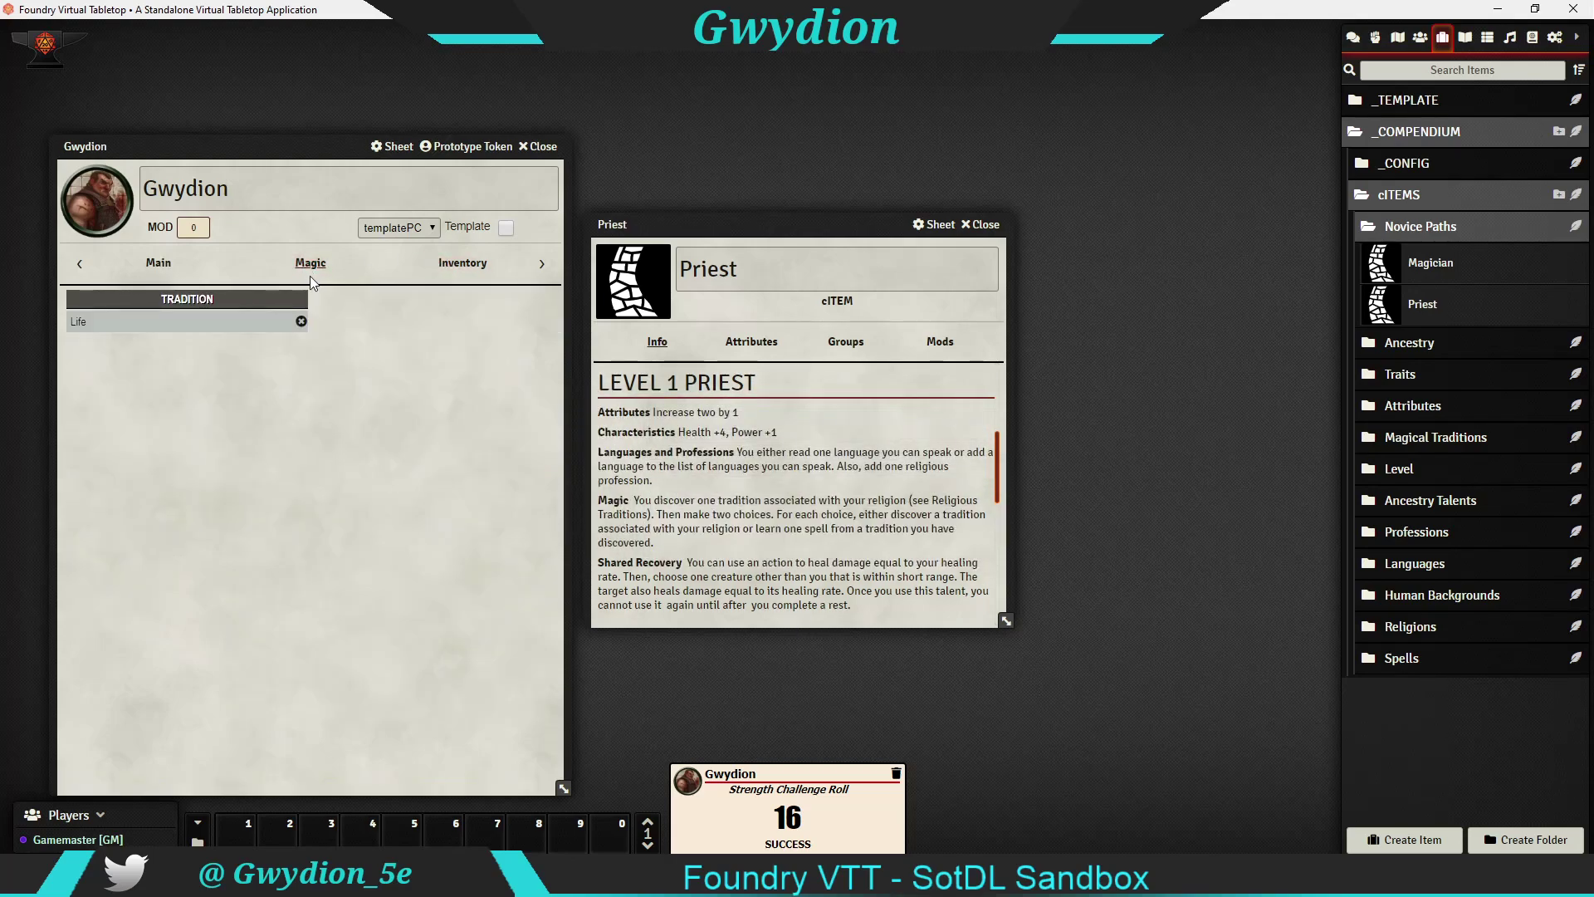
click(83, 323)
drag(858, 240, 964, 279)
click(1090, 285)
click(161, 264)
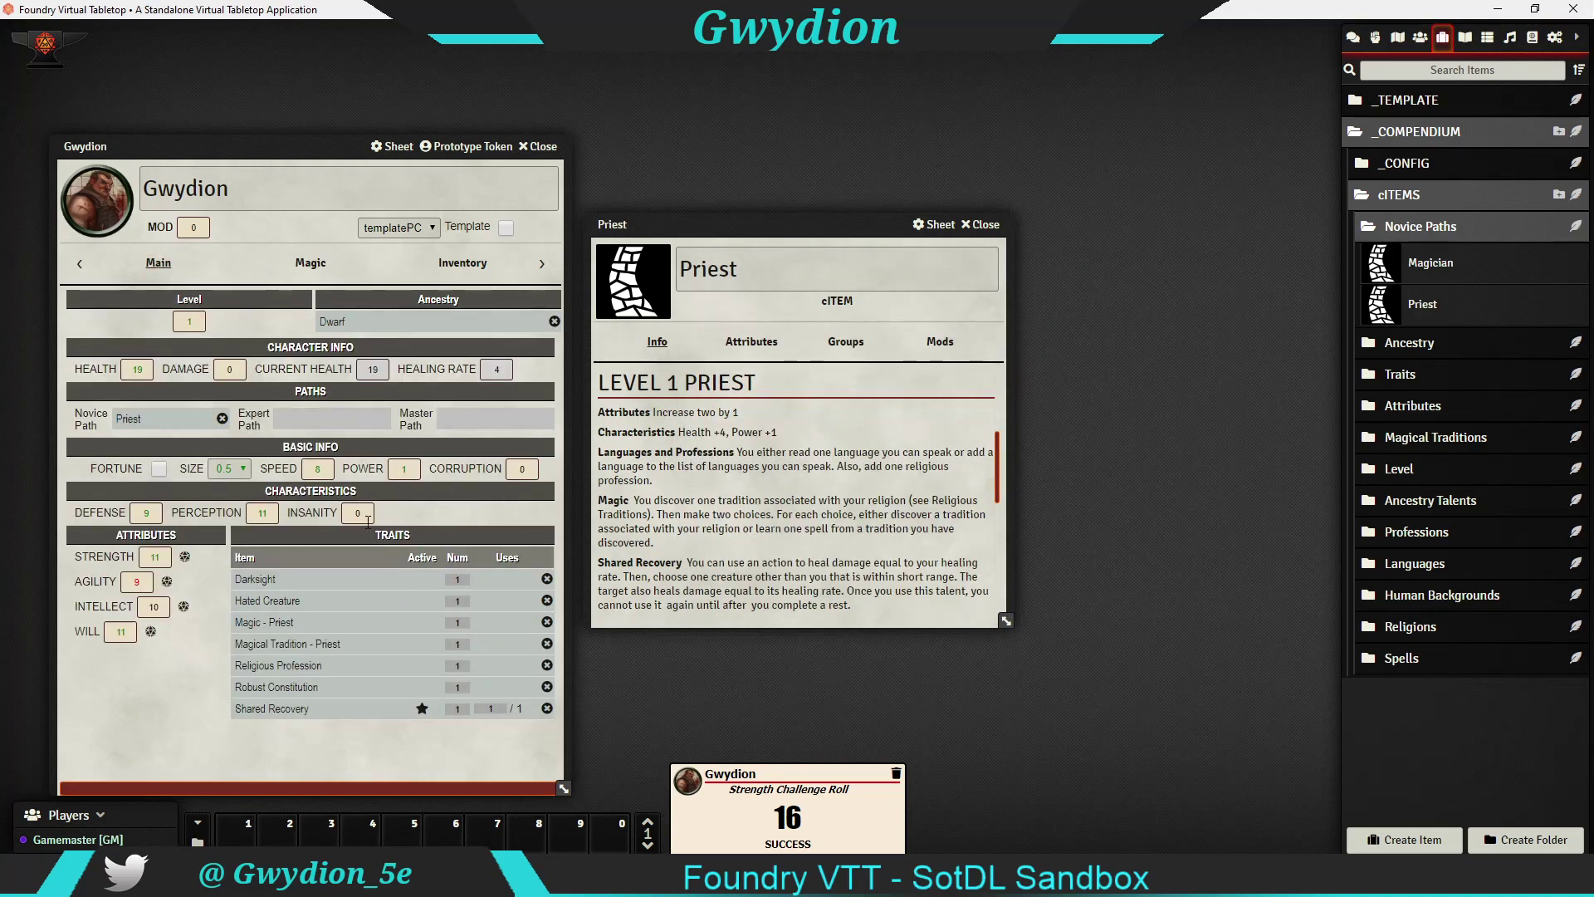
Set Damage to 6 and use Shared Recovery, leaving Damage 2 and Current Health 17
click(271, 709)
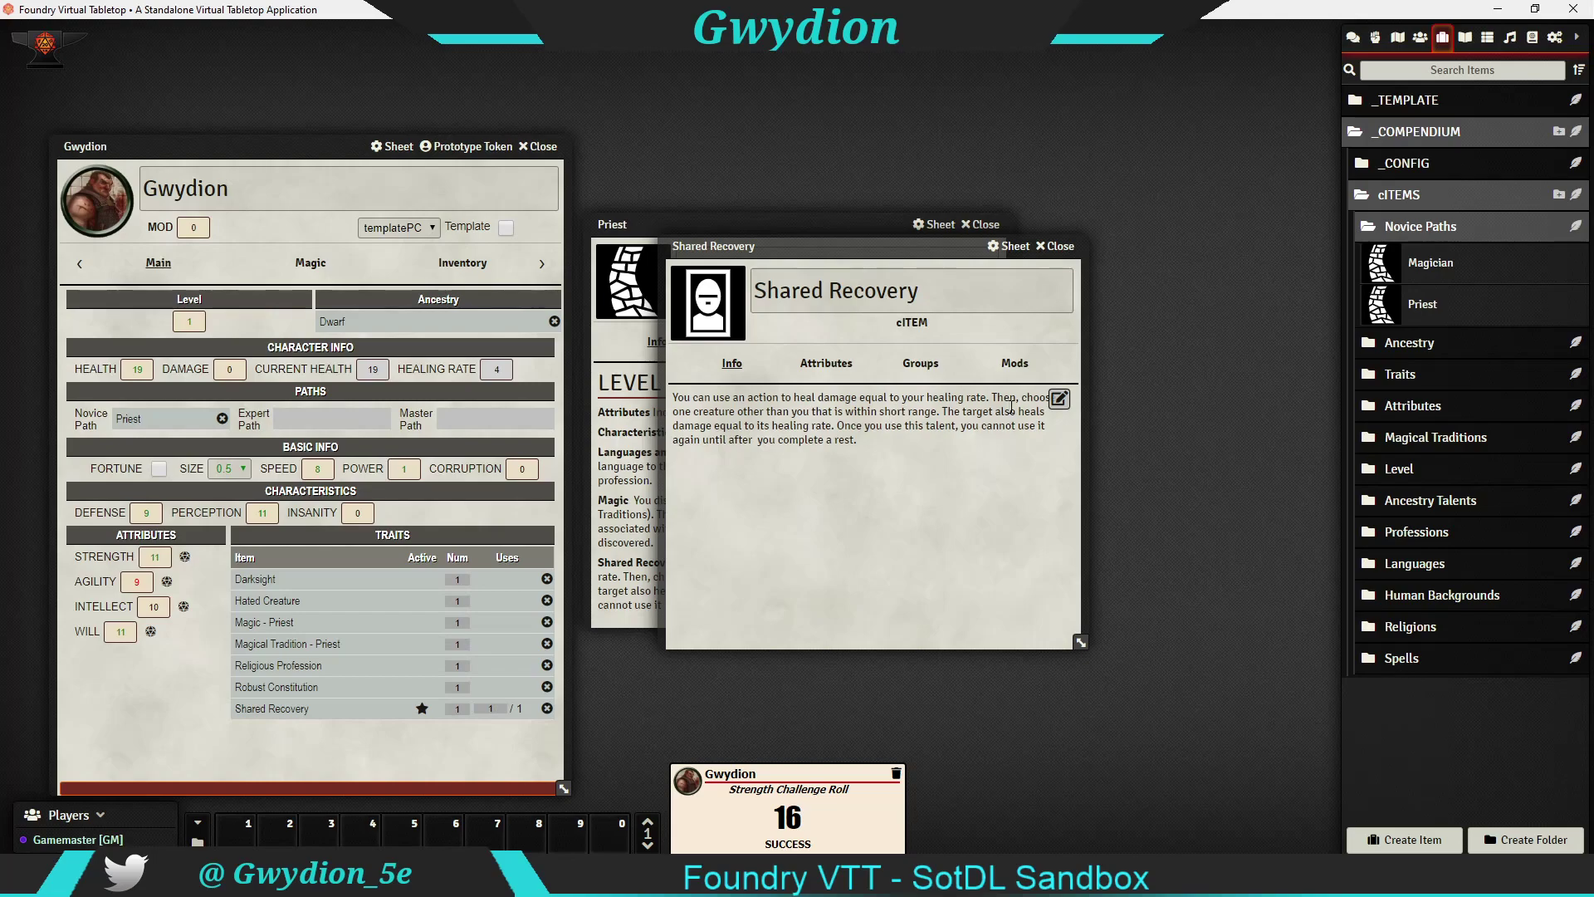
click(237, 370)
key(Tab)
click(422, 709)
click(1066, 250)
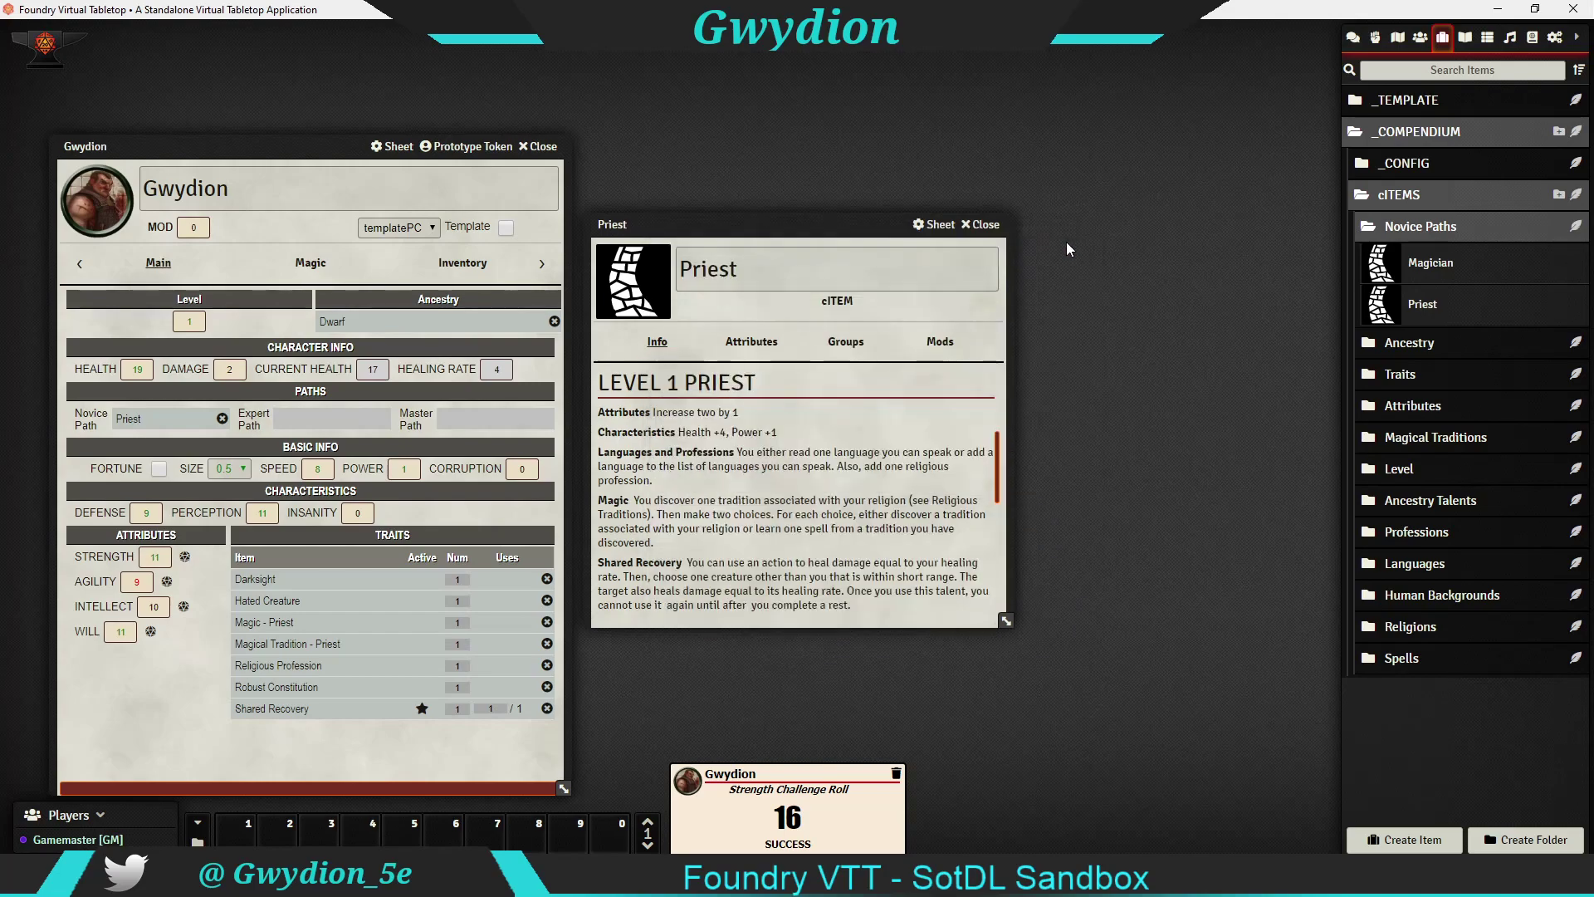
scroll(696, 383, down, 3)
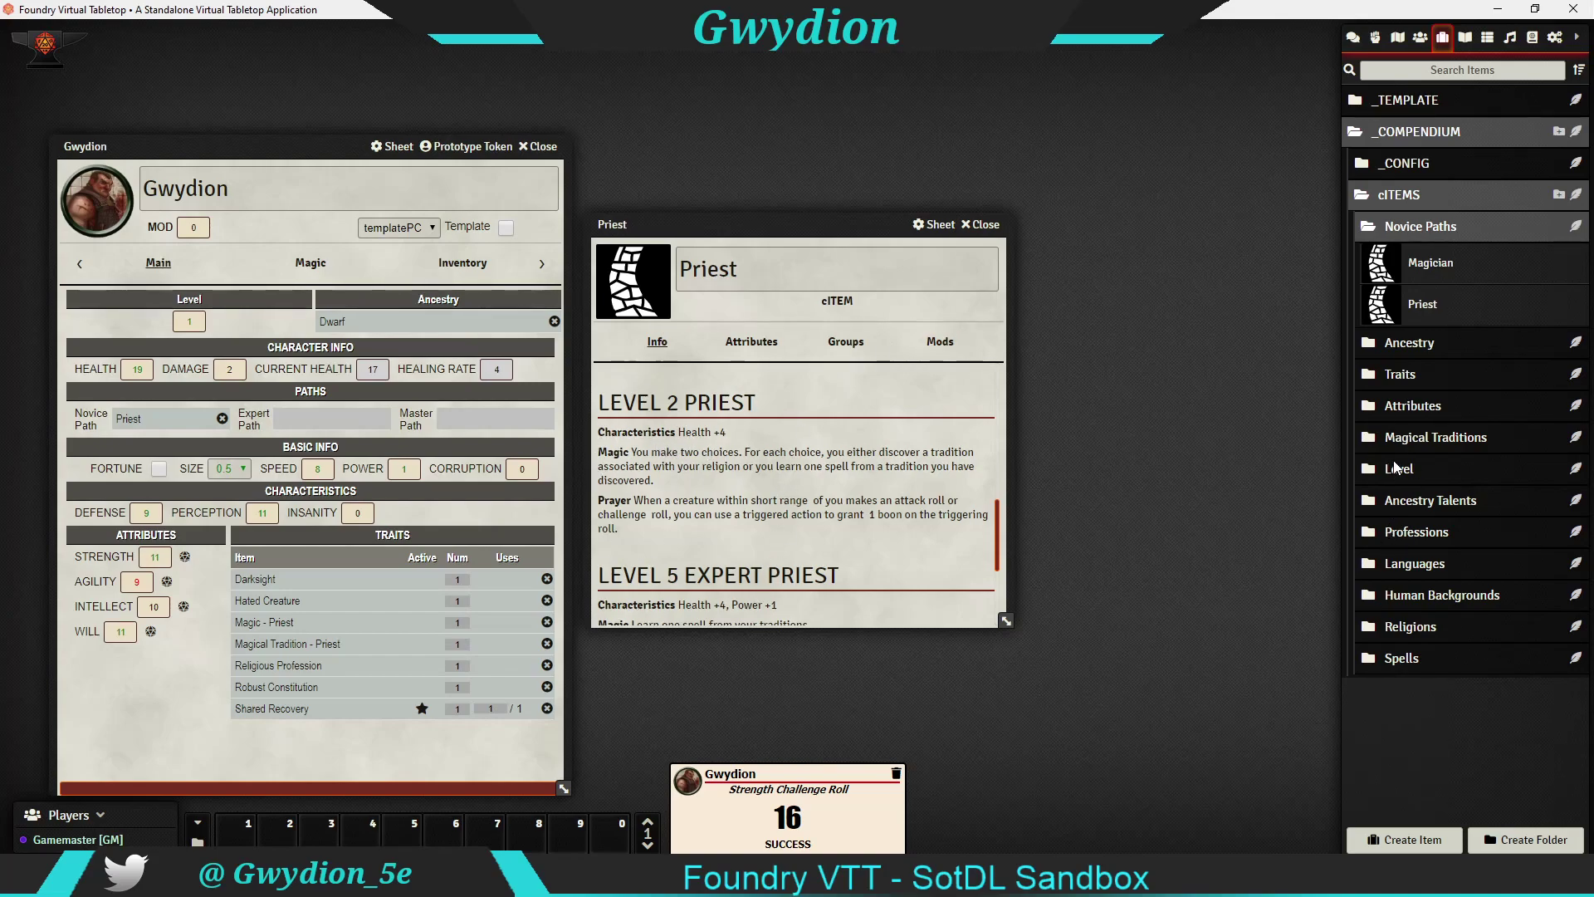
Add Level 2 to Gwydion, giving Health 23, Current Health 21 and Healing Rate 5
click(1408, 227)
click(1406, 386)
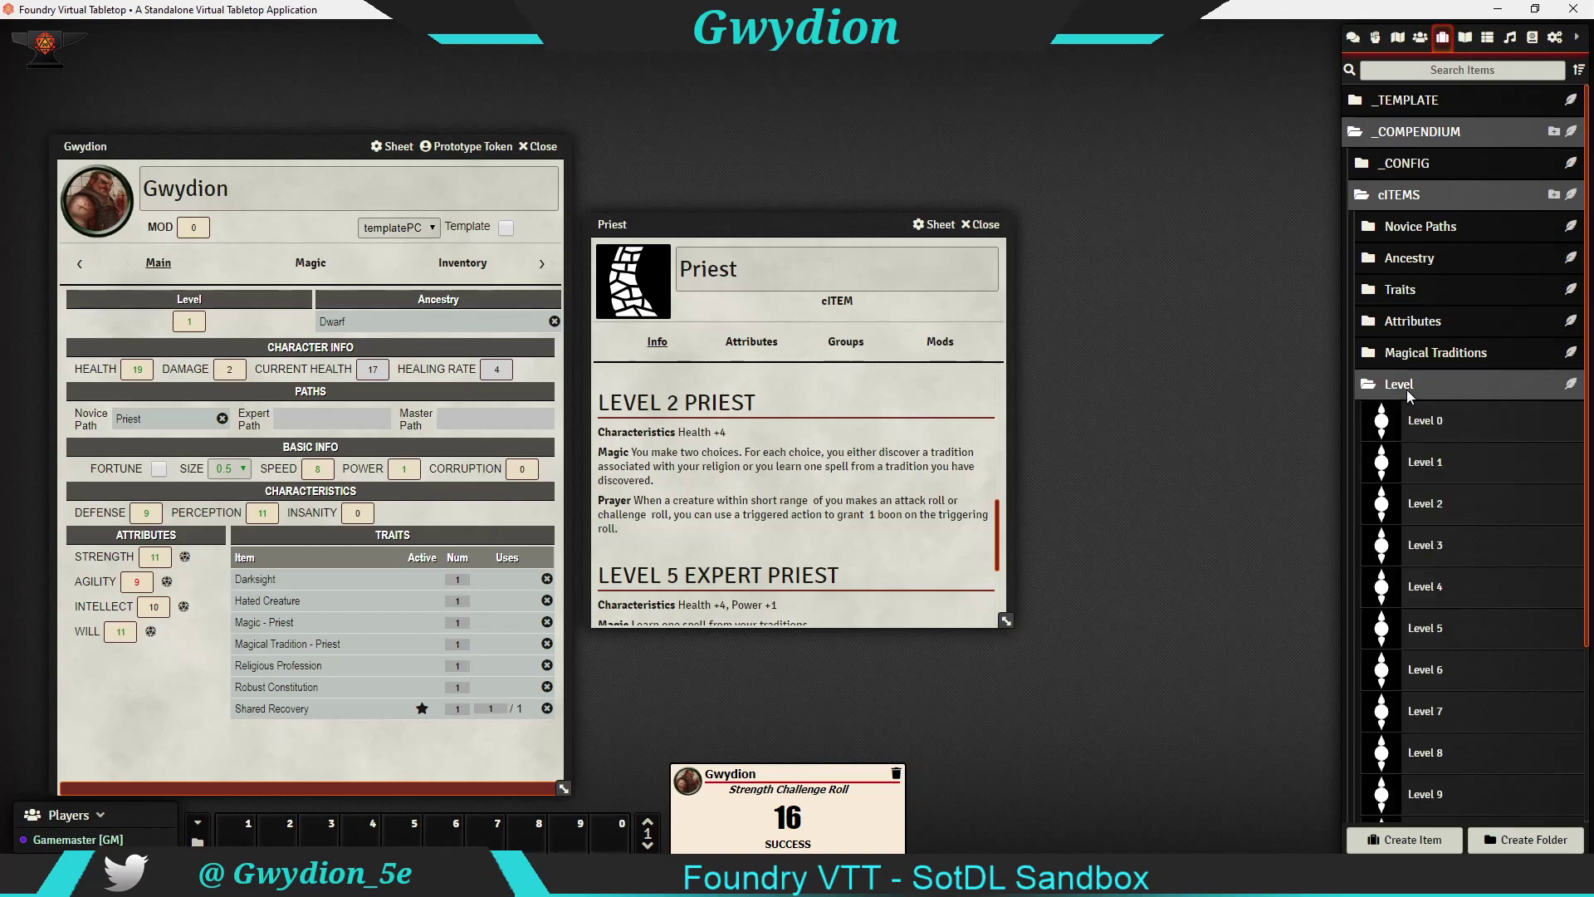
drag(1337, 511, 296, 371)
click(418, 237)
click(401, 246)
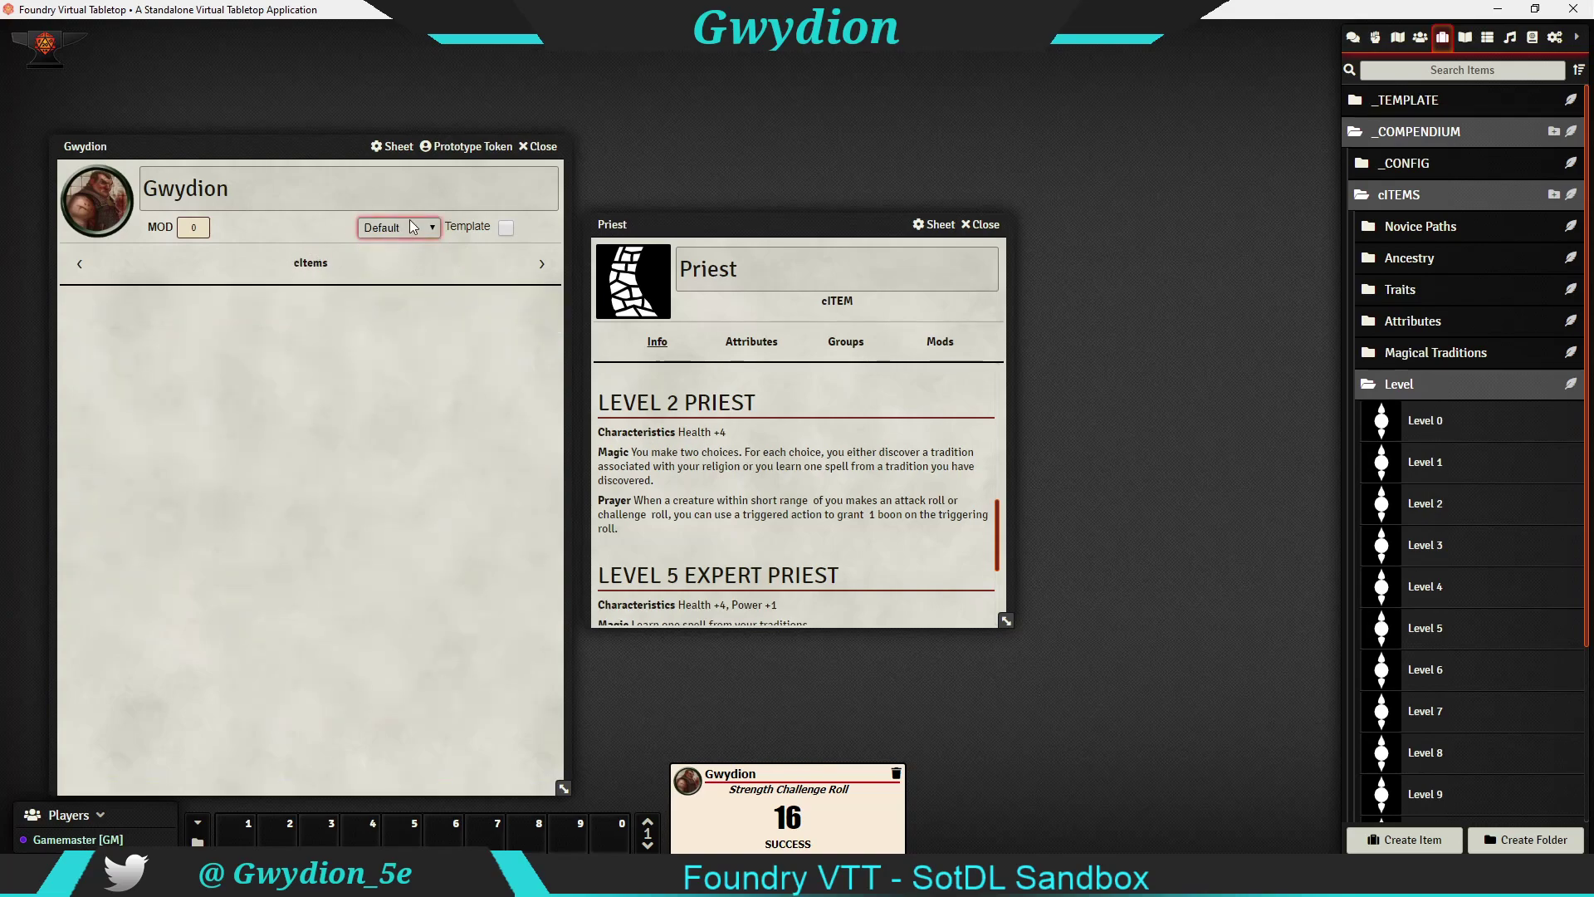
click(399, 228)
click(394, 259)
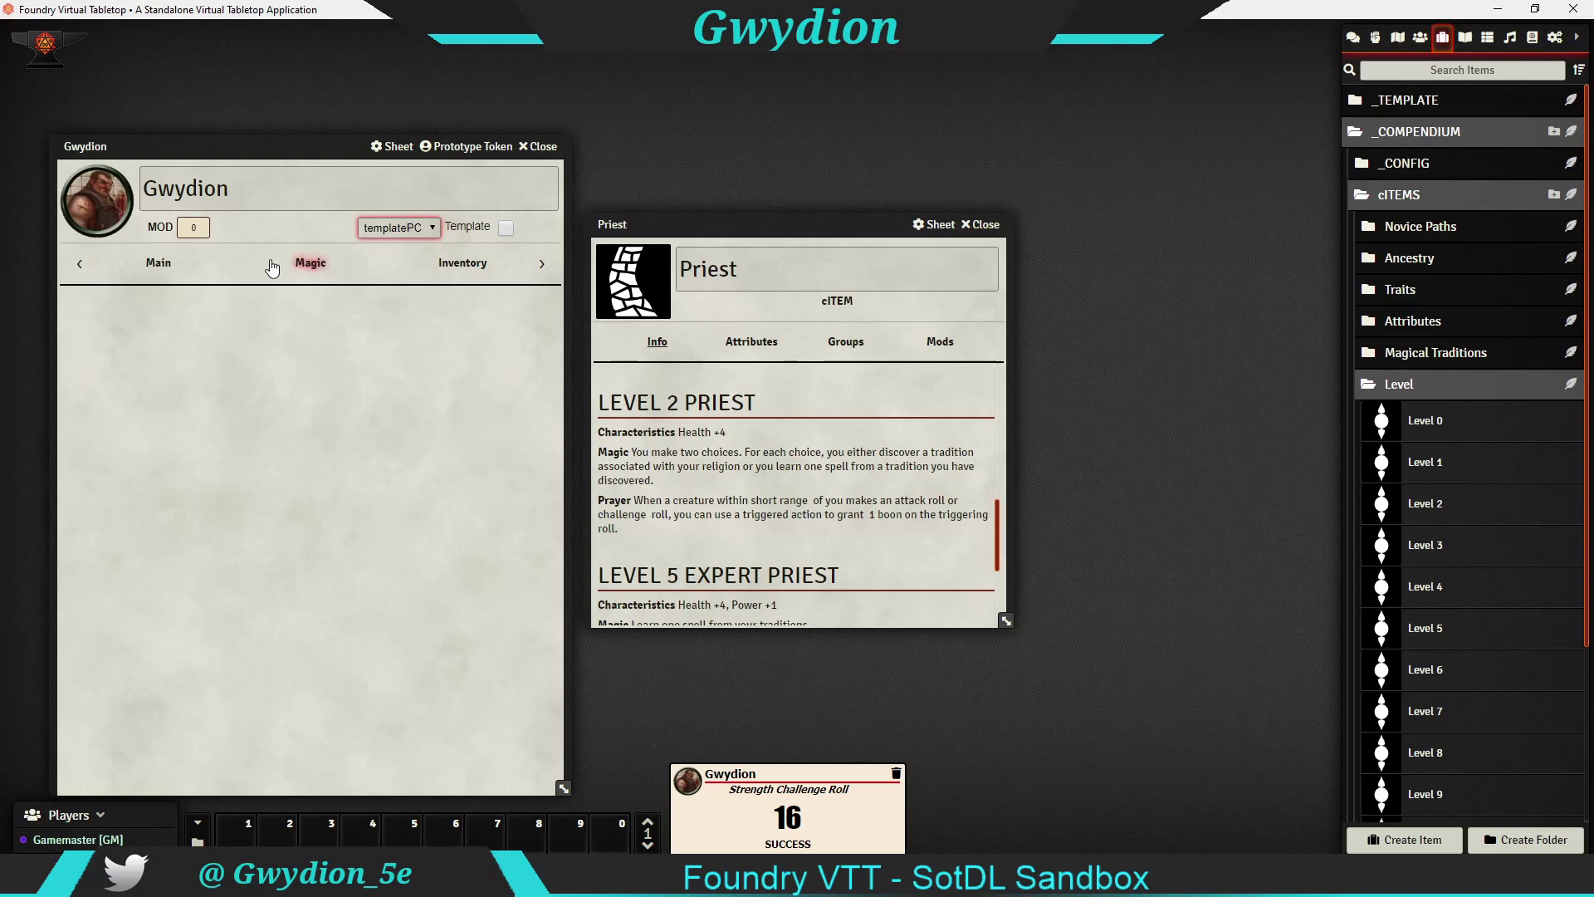
click(160, 268)
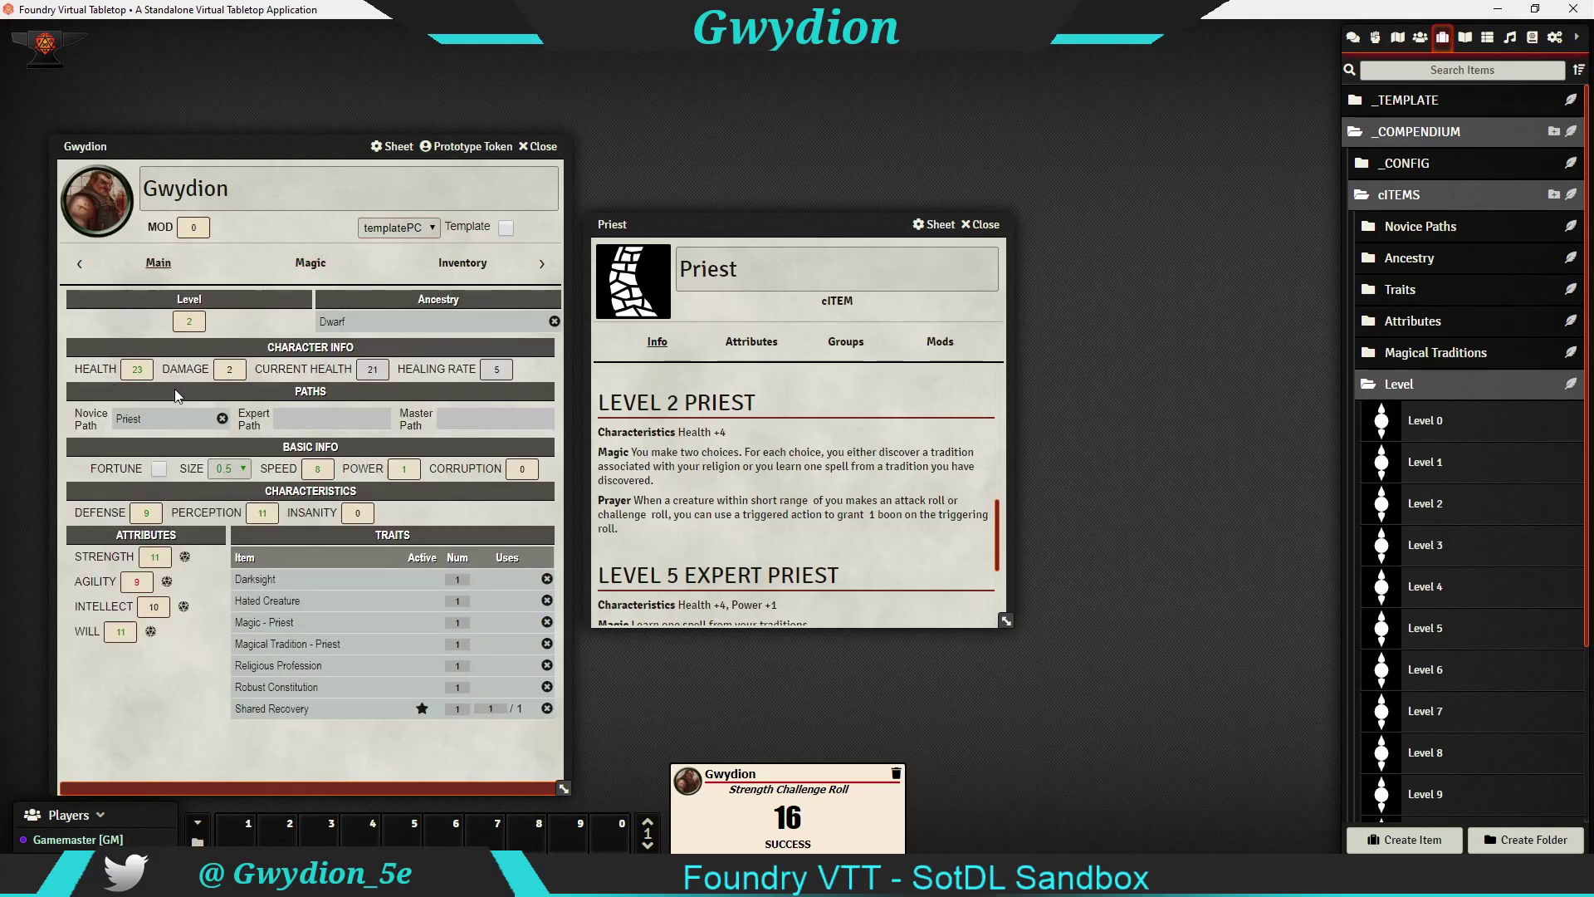
click(1427, 383)
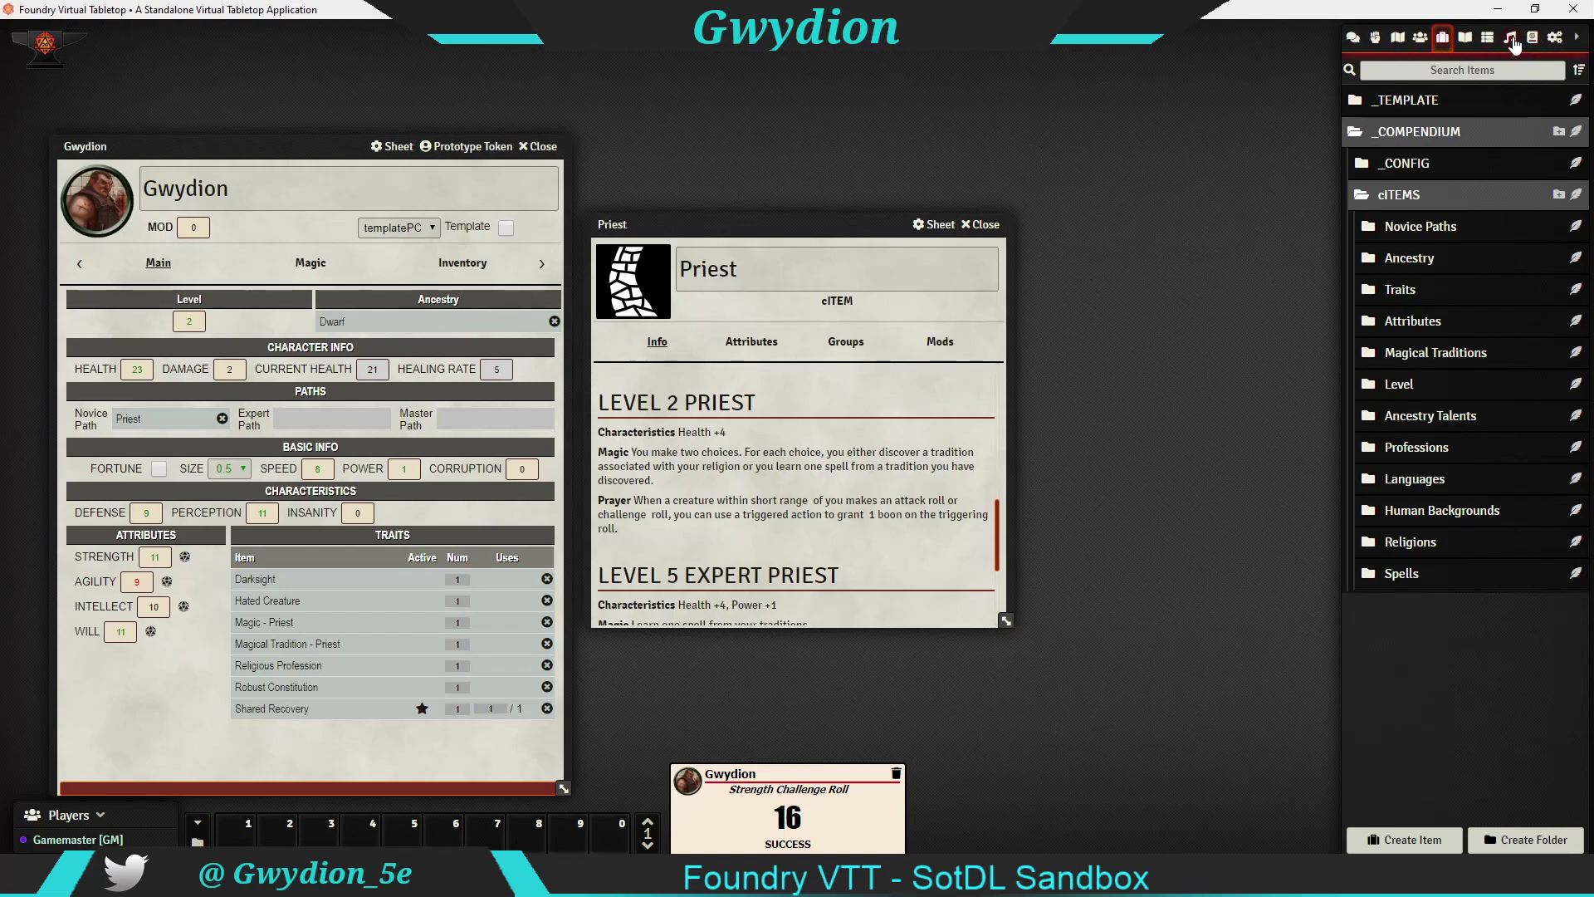
Roll the Dwarf Hatred table and view the result, a roll of 1 drawing Ogres, in chat
click(1488, 39)
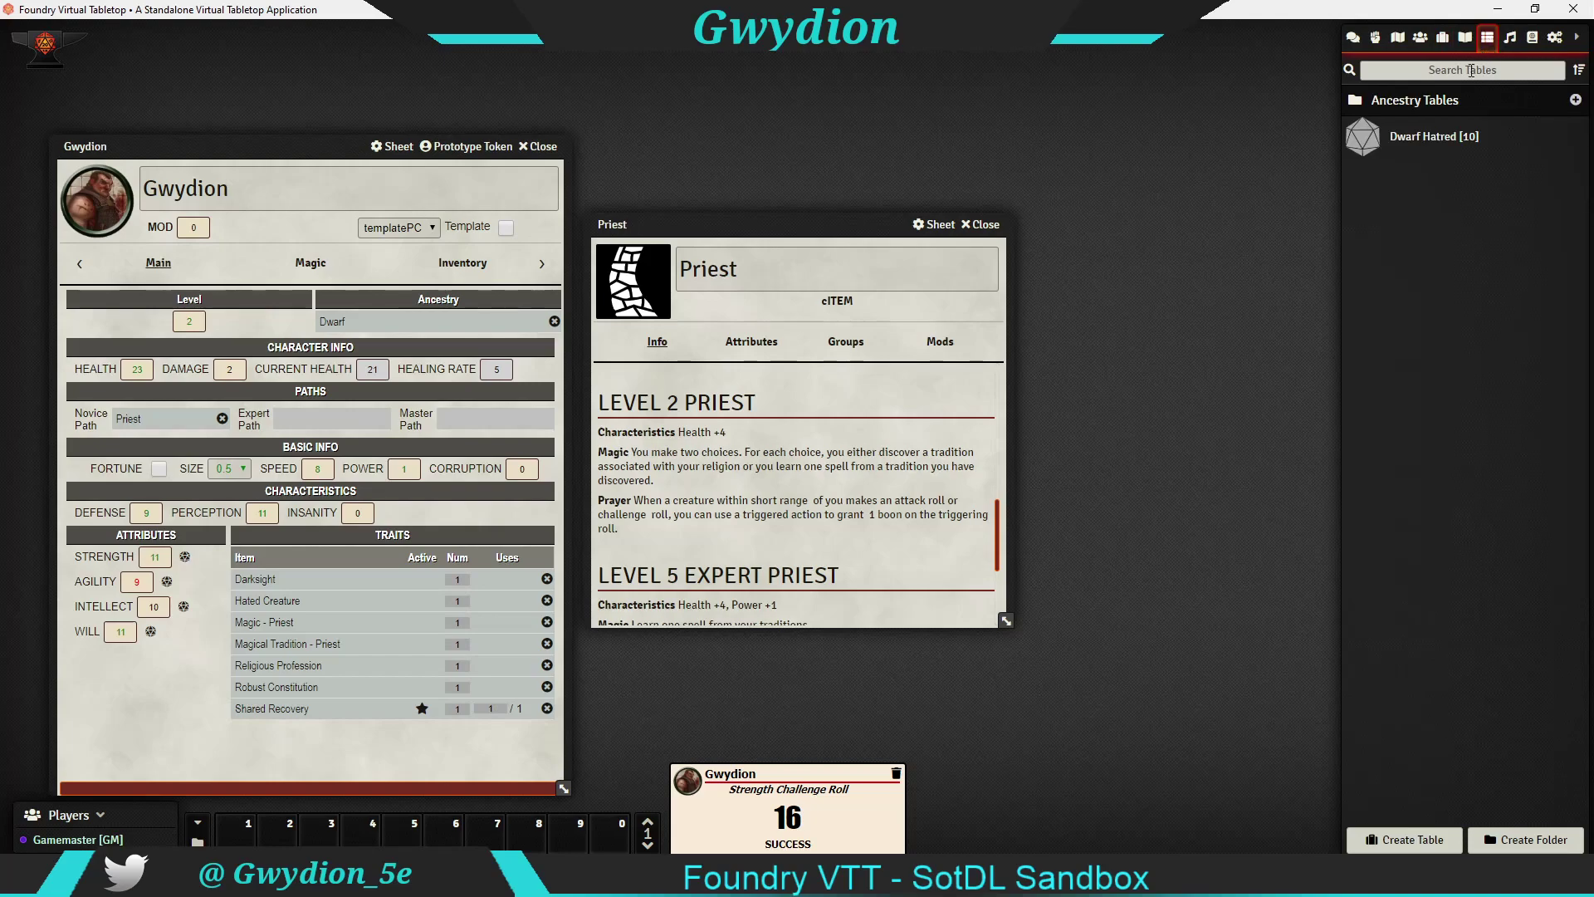
click(1428, 147)
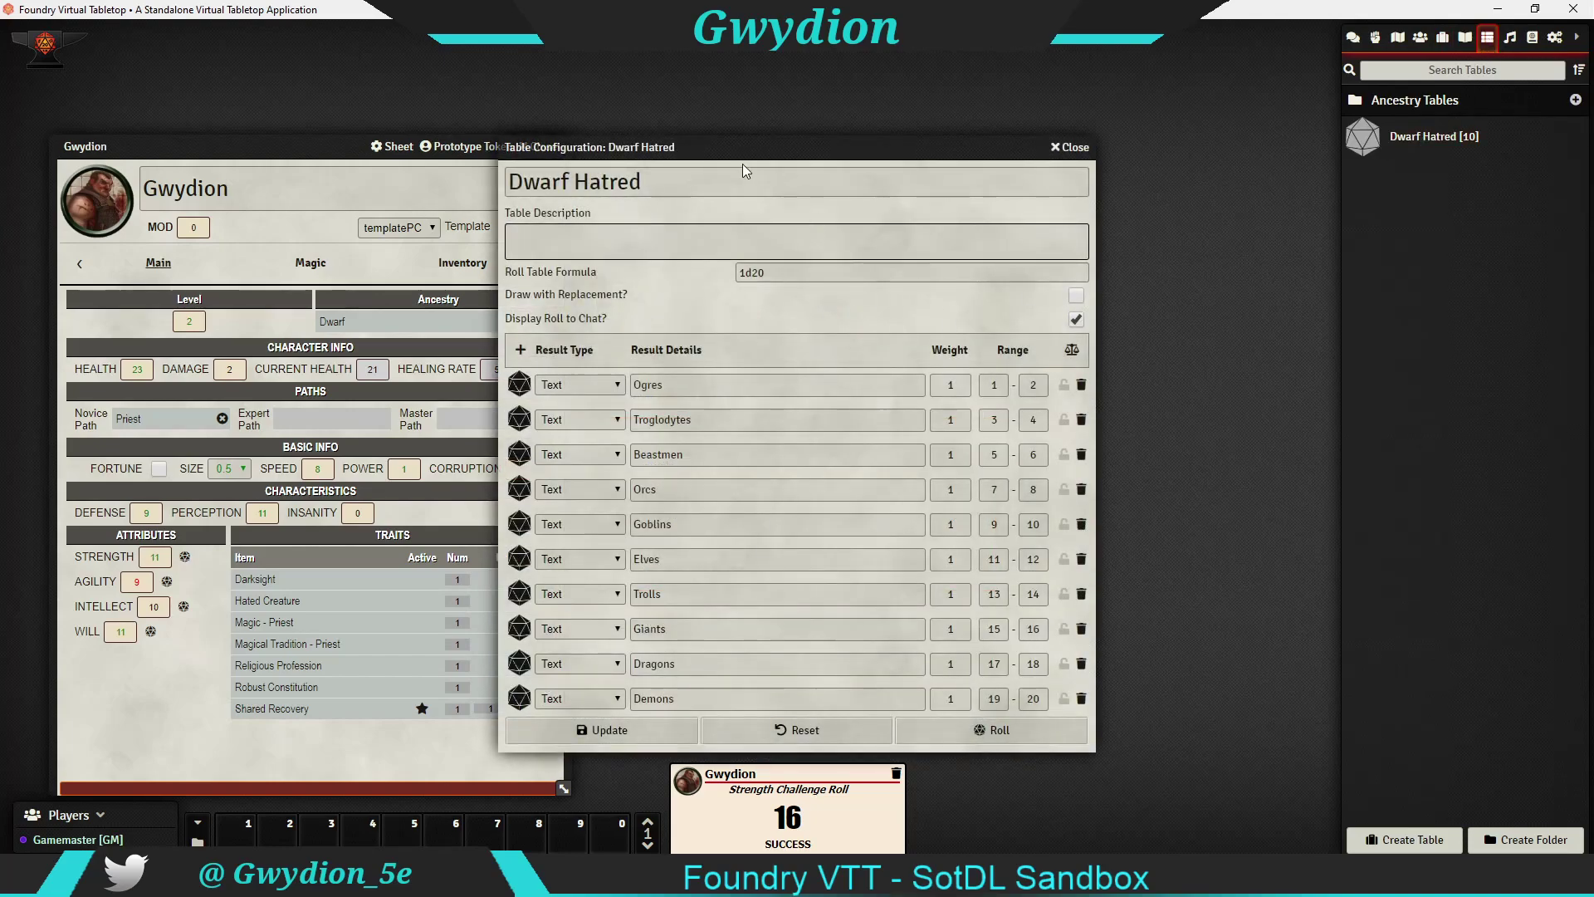
drag(752, 152, 871, 130)
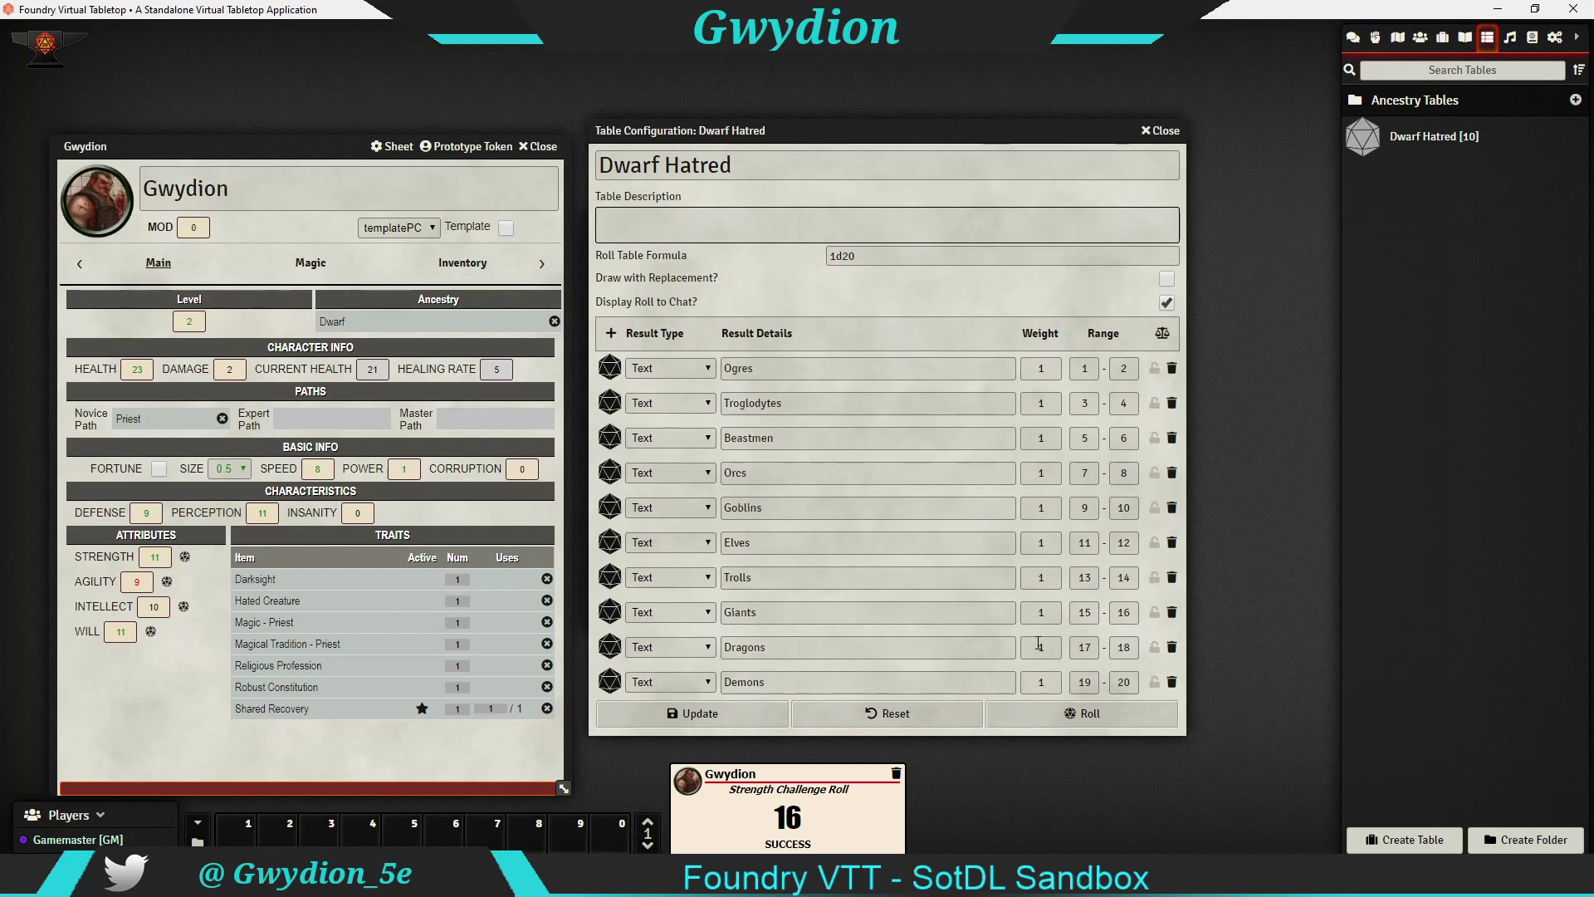
click(1084, 714)
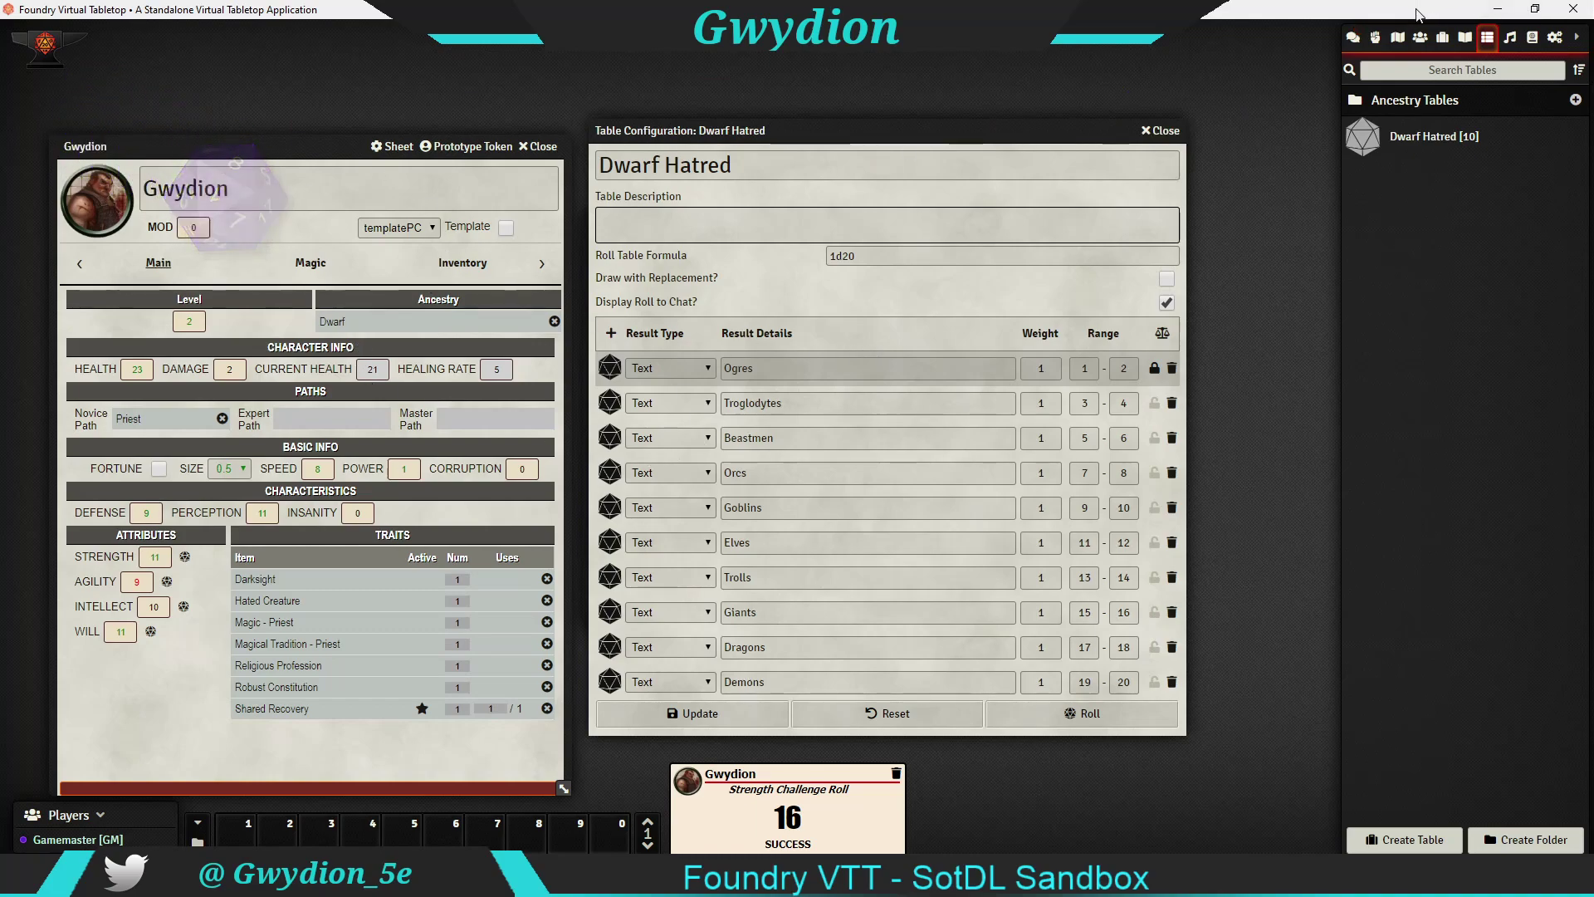
click(1355, 38)
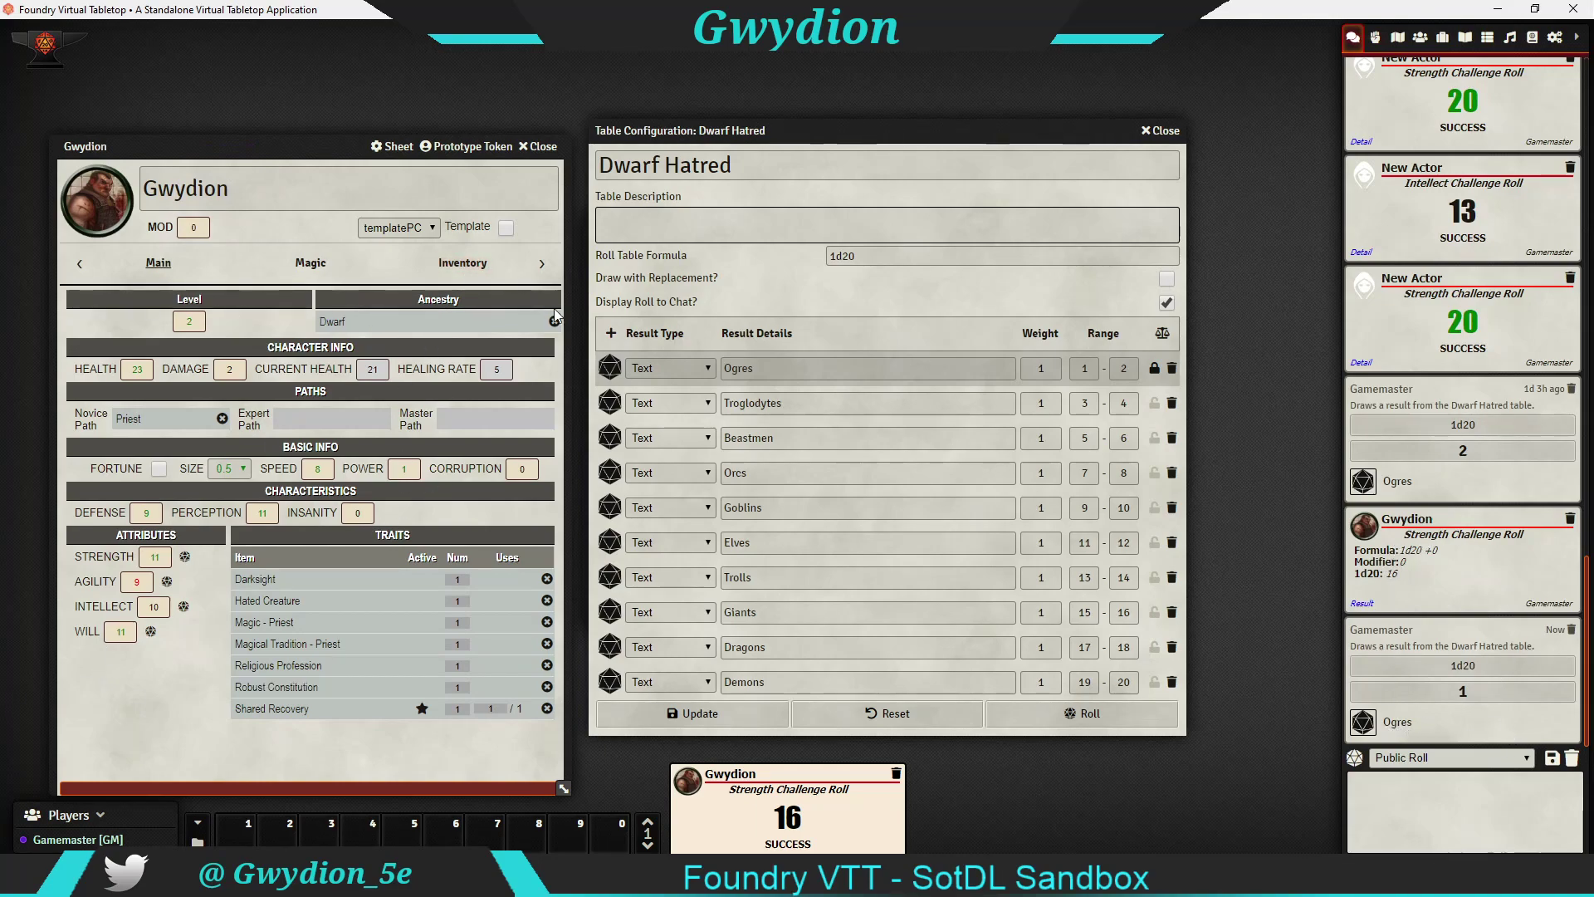
Write 'Hated Creature = Ogre' in the Notes on the Other page
click(541, 264)
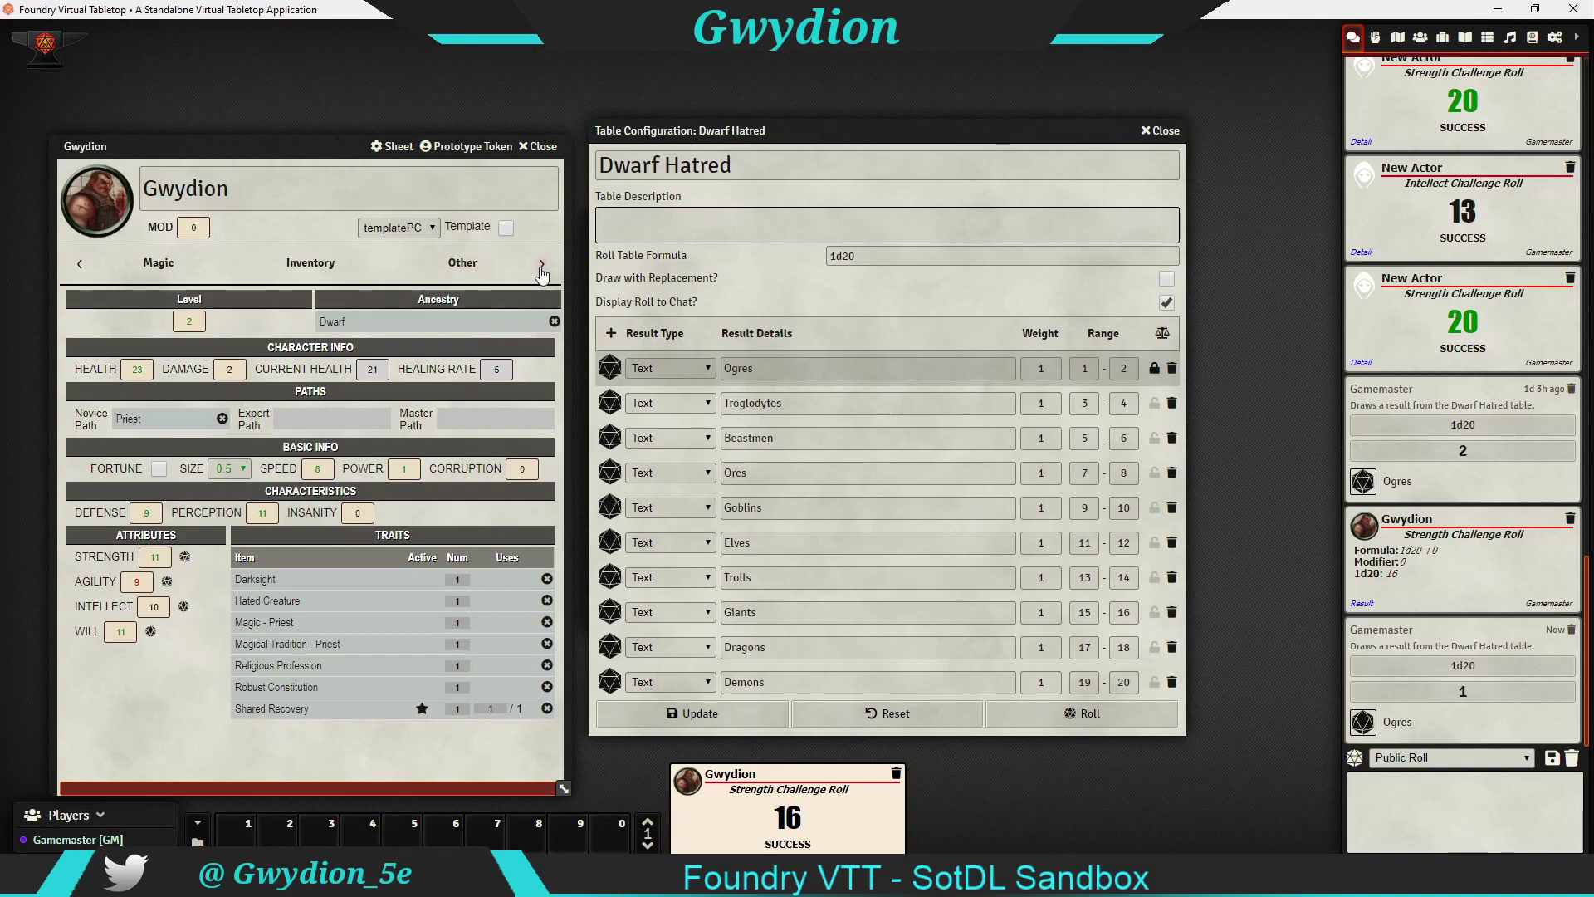
click(465, 264)
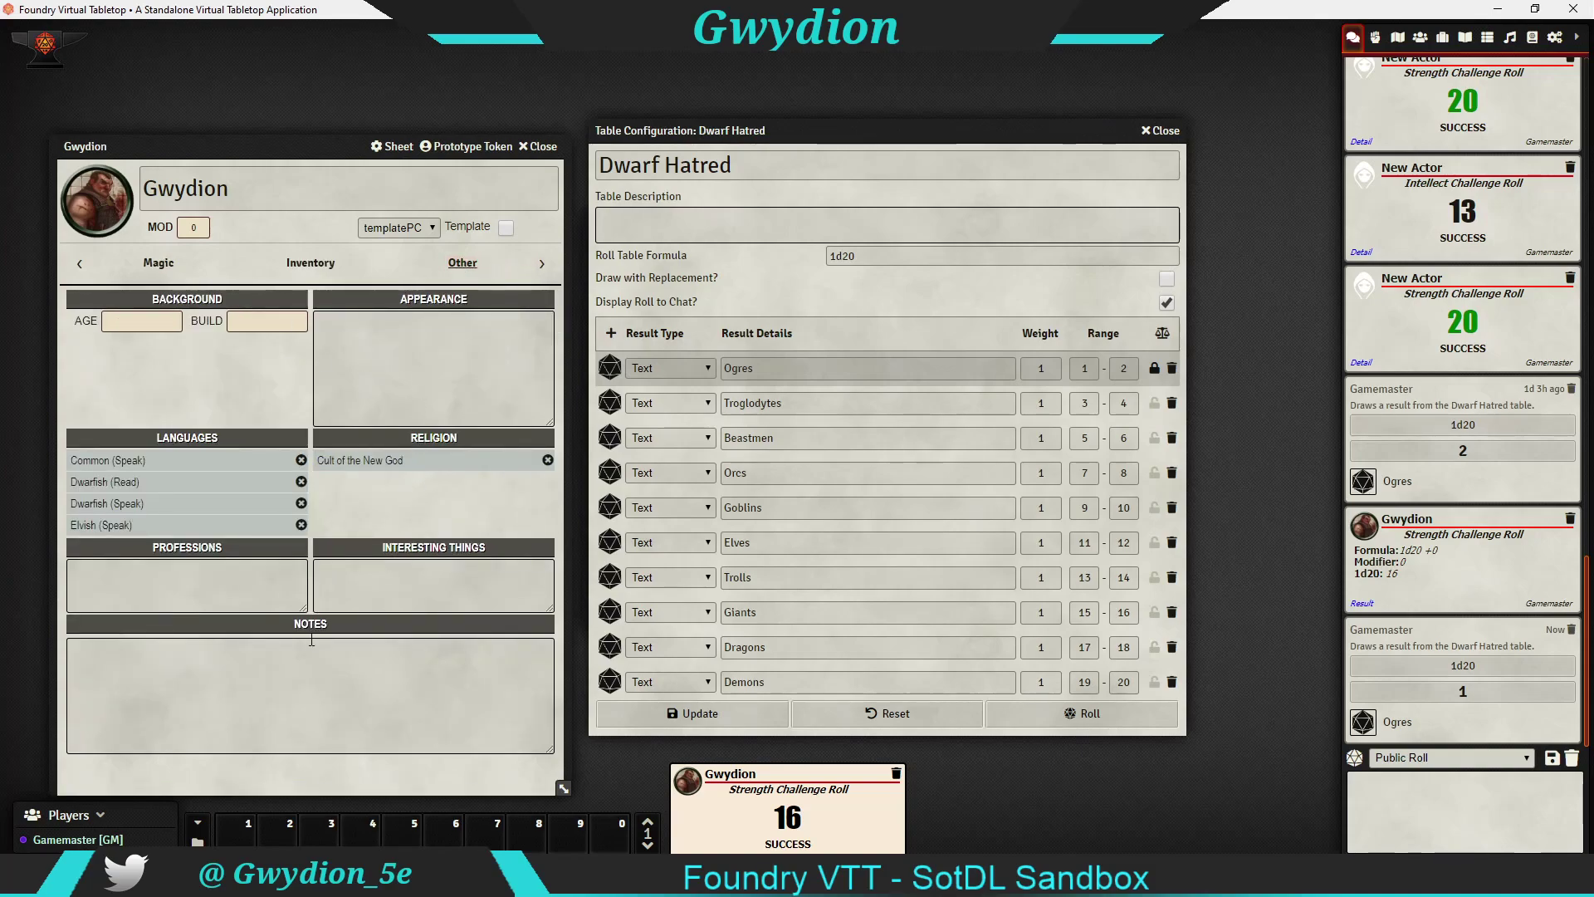
click(301, 659)
text(Hat)
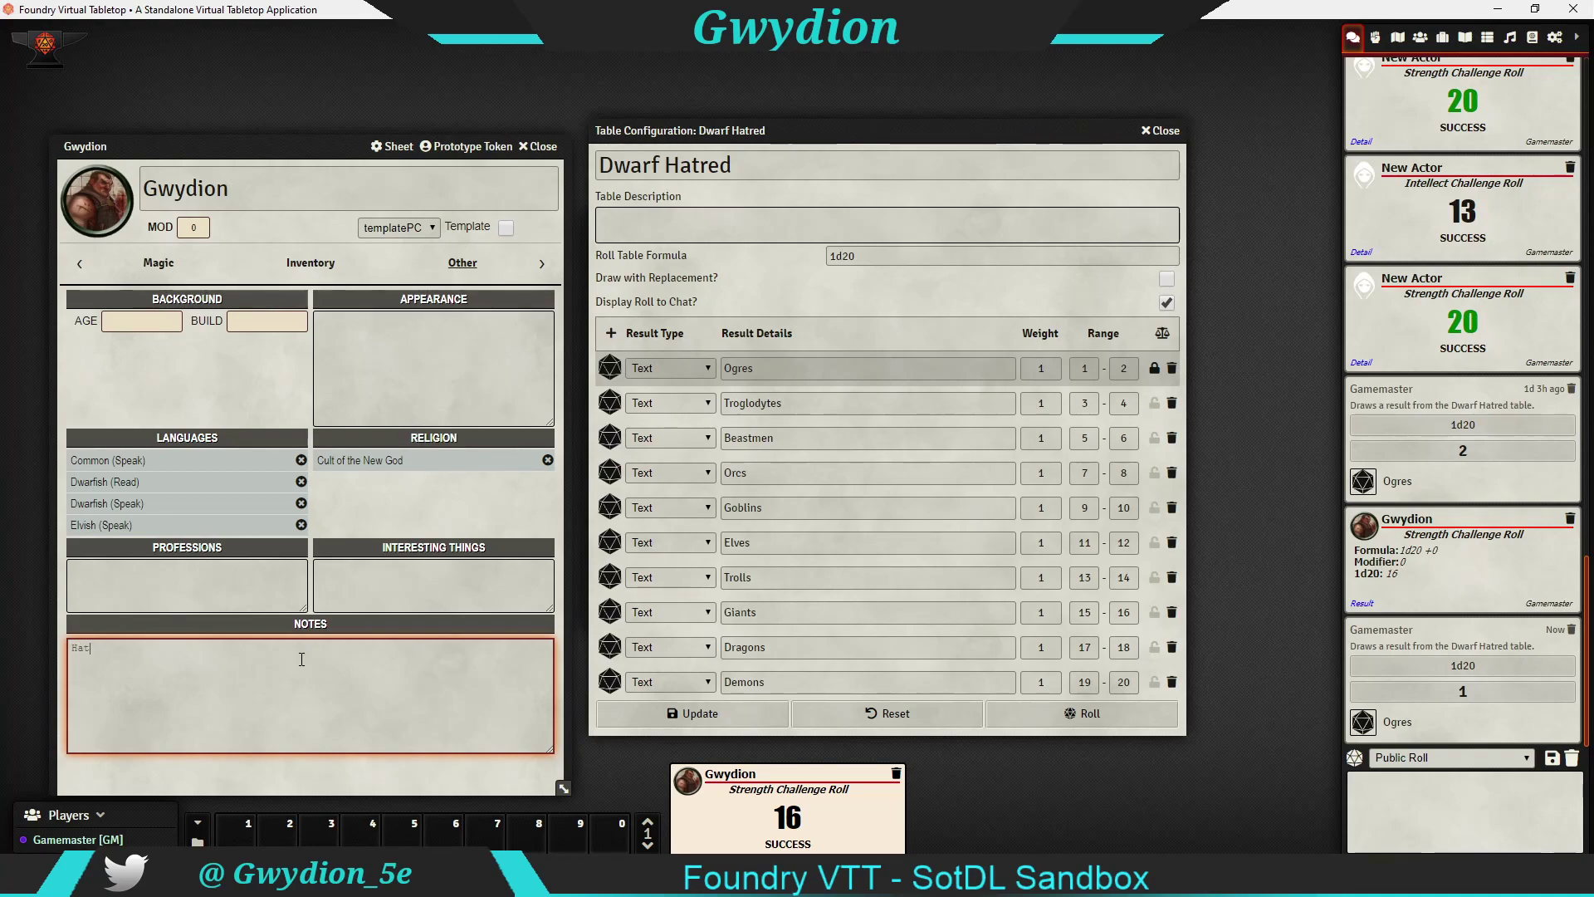
text(ed Creature = Ogre)
Enter age 25, return to the Main page and close the Dwarf Hatred table
click(156, 320)
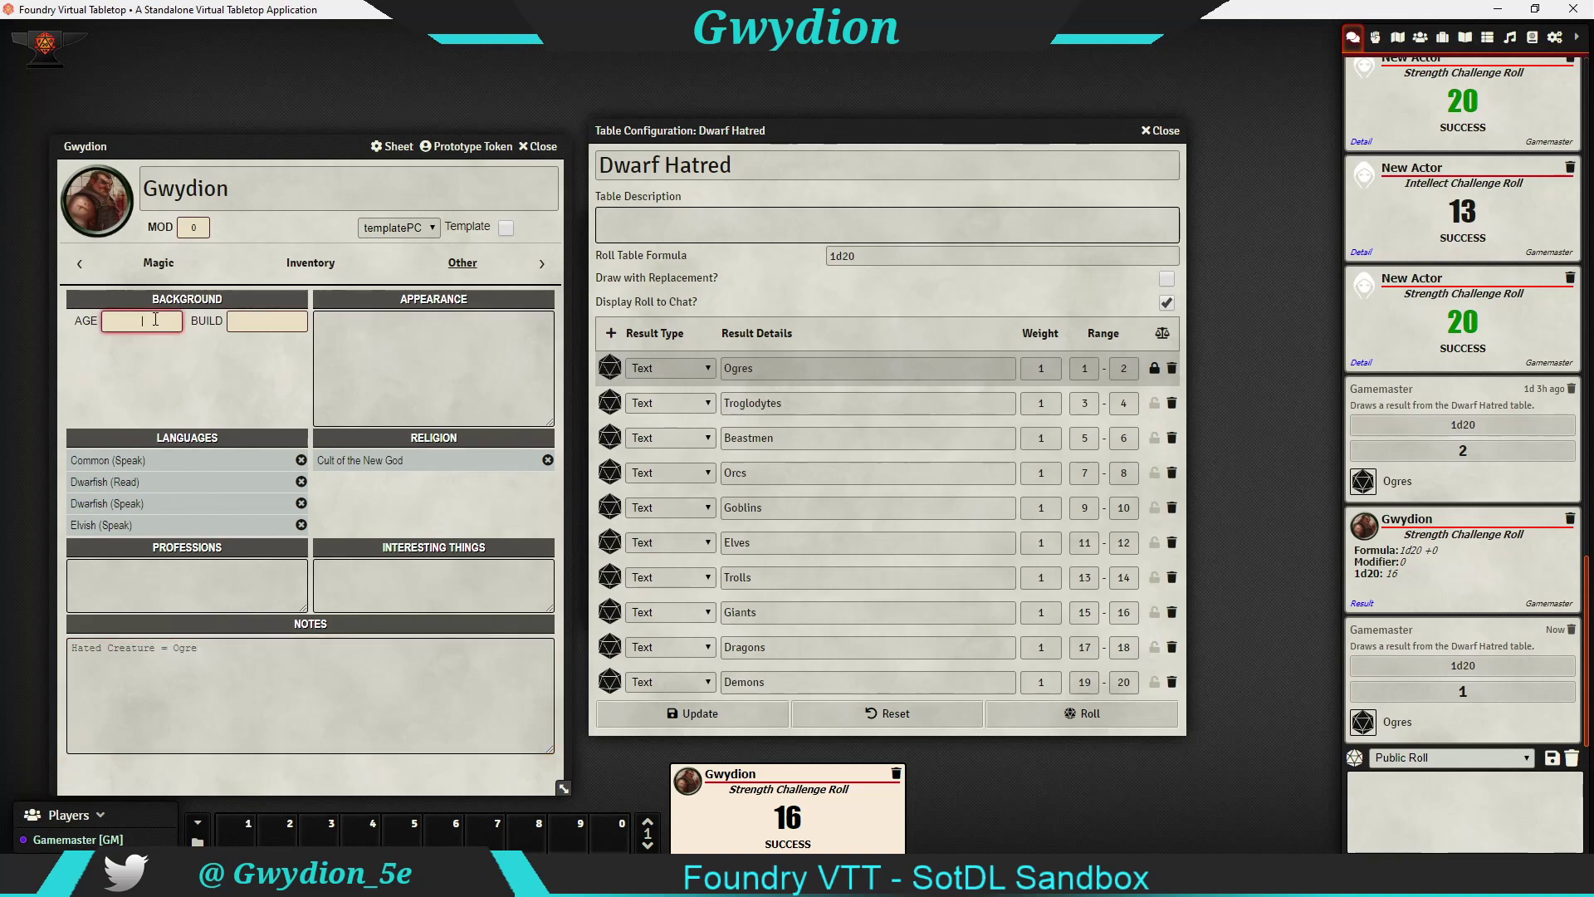
text(25)
key(Tab)
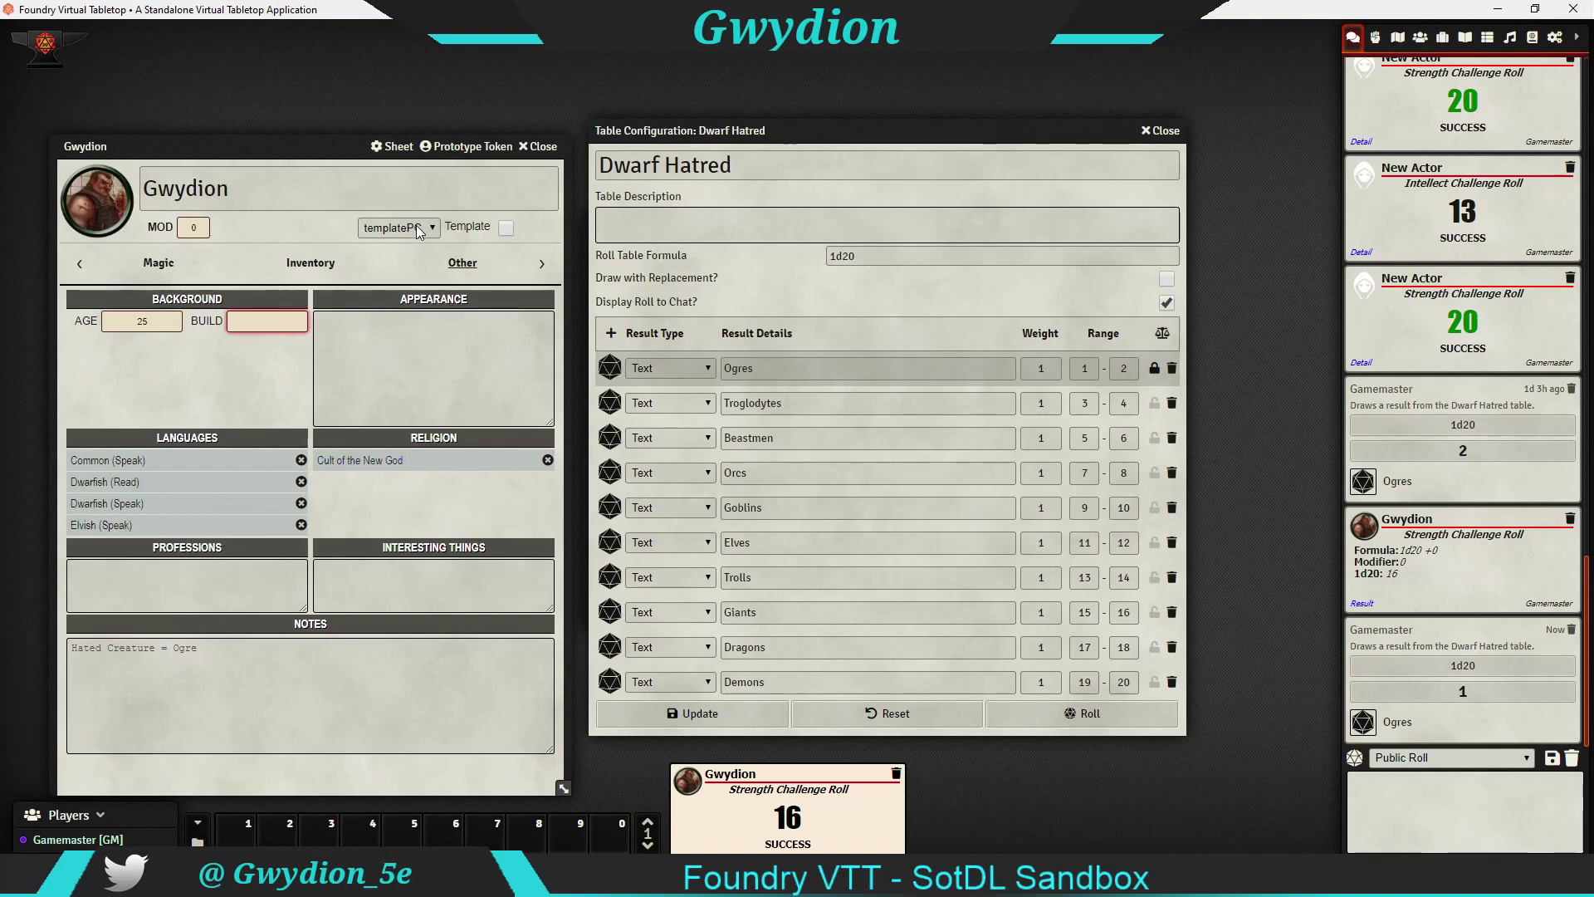
click(157, 262)
click(79, 263)
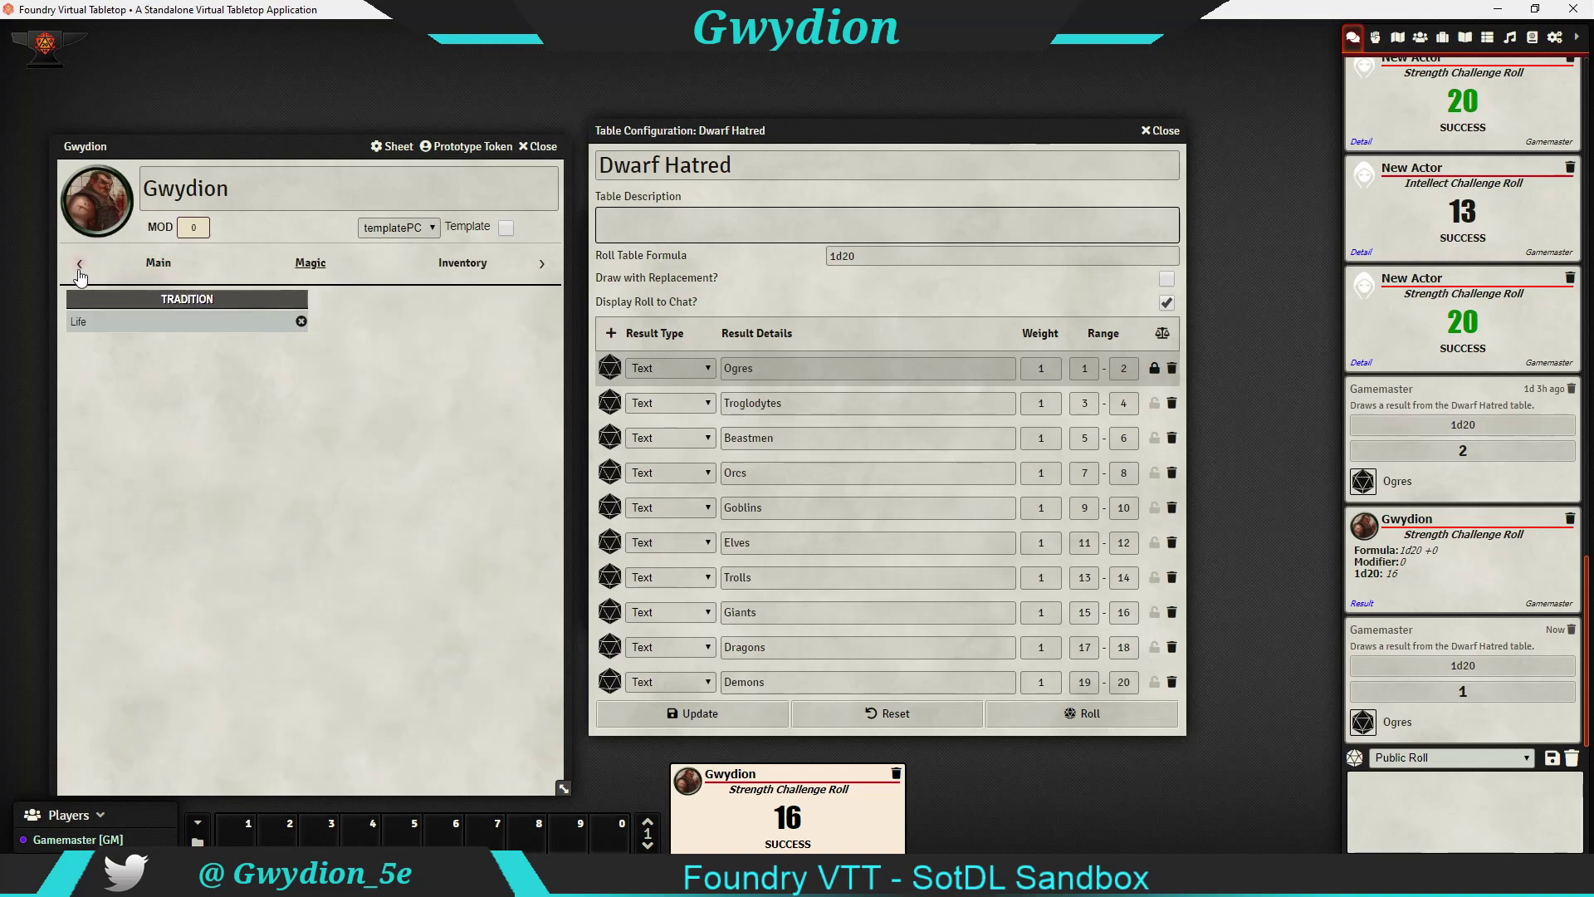
click(158, 262)
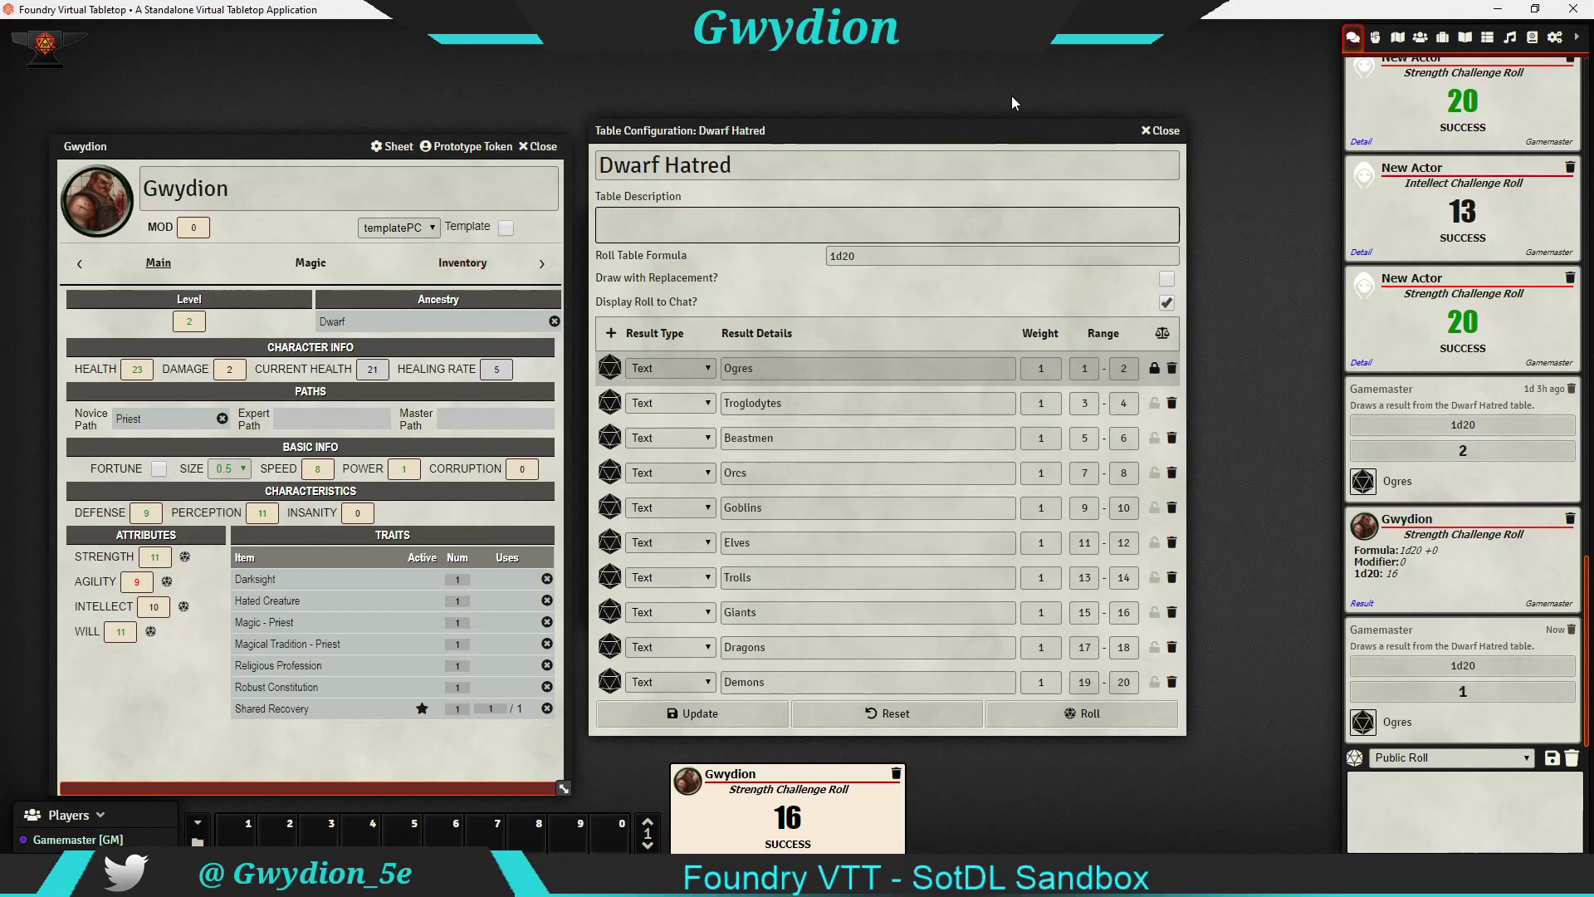
click(1161, 130)
Move Gwydion's sheet up and close the Priest item window
drag(298, 147, 308, 111)
click(979, 225)
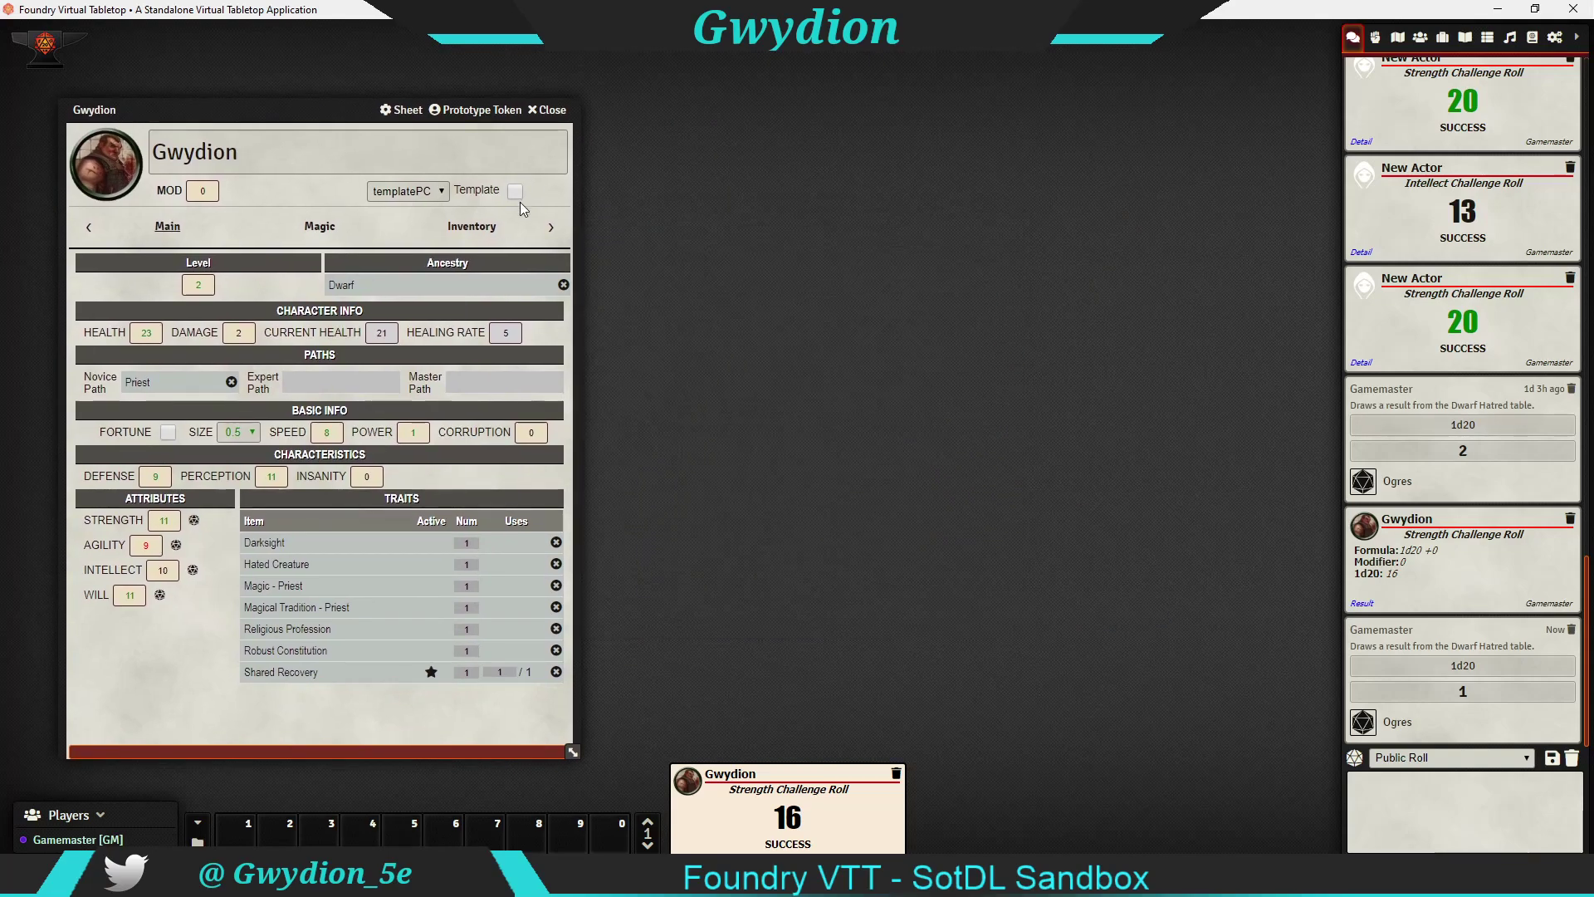